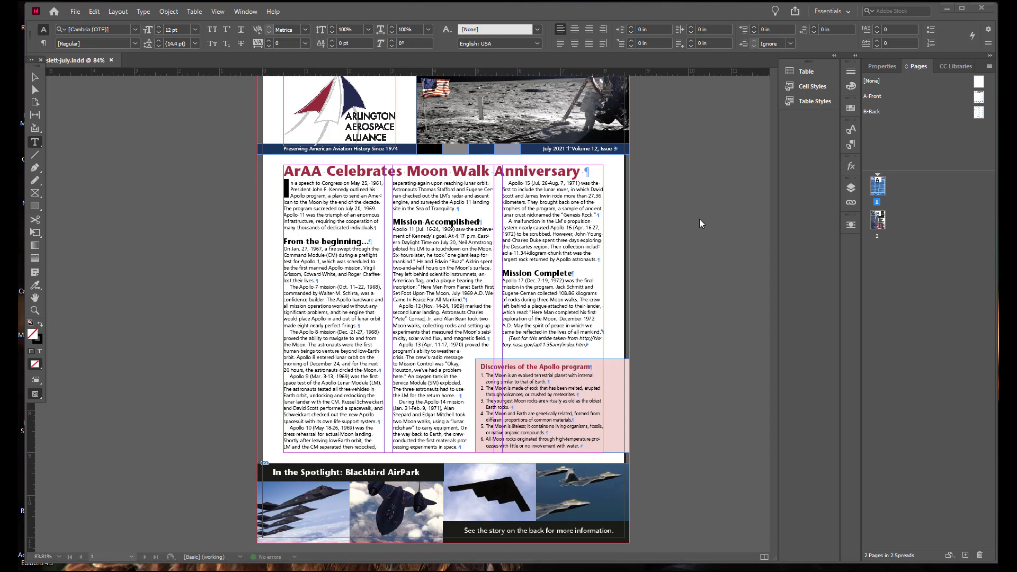
# - Review the dictionary language choices in the preferences and keep English: USA
pyautogui.click(94, 12)
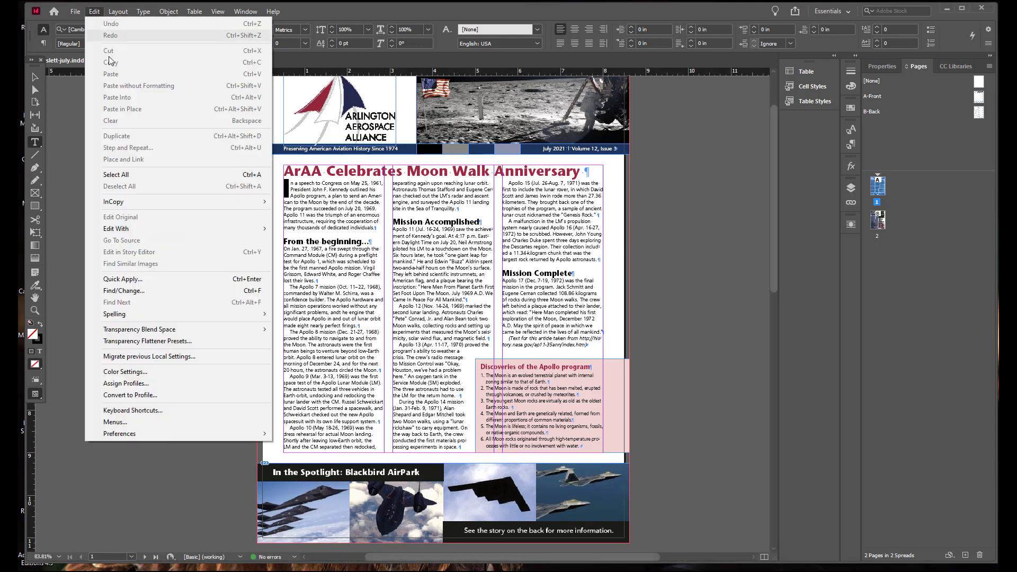
pyautogui.moveTo(132, 437)
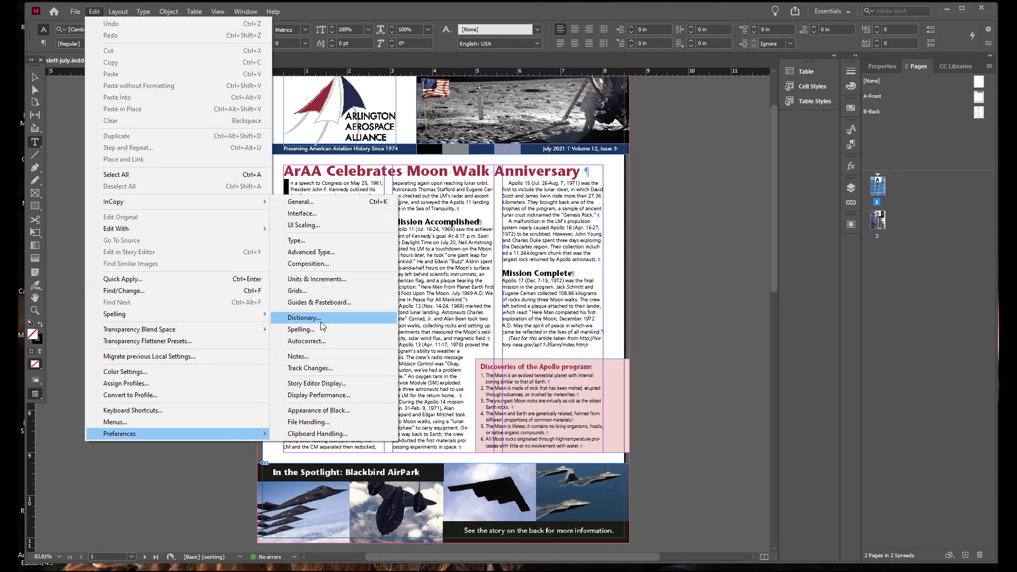
pyautogui.click(320, 321)
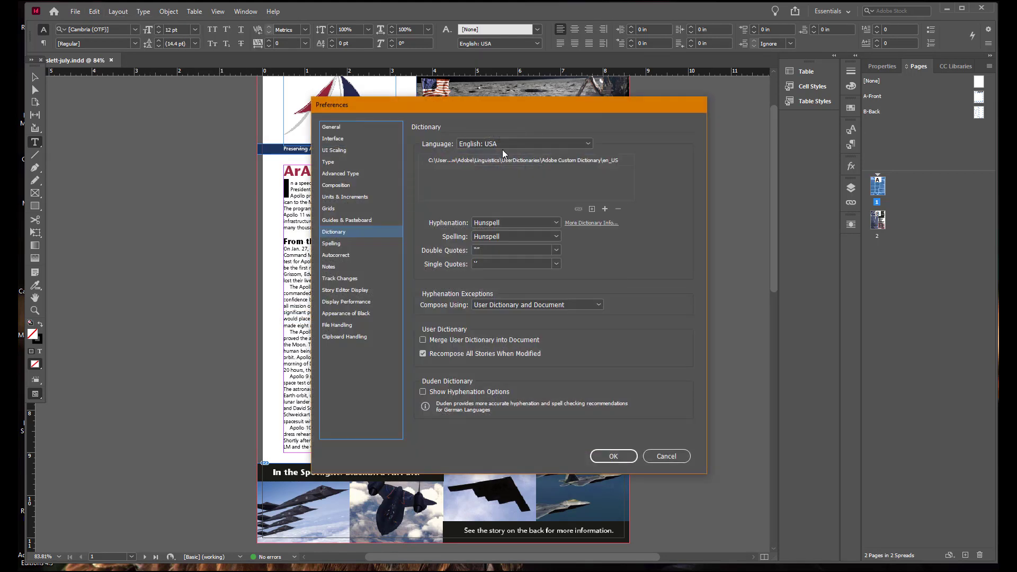
pyautogui.click(590, 141)
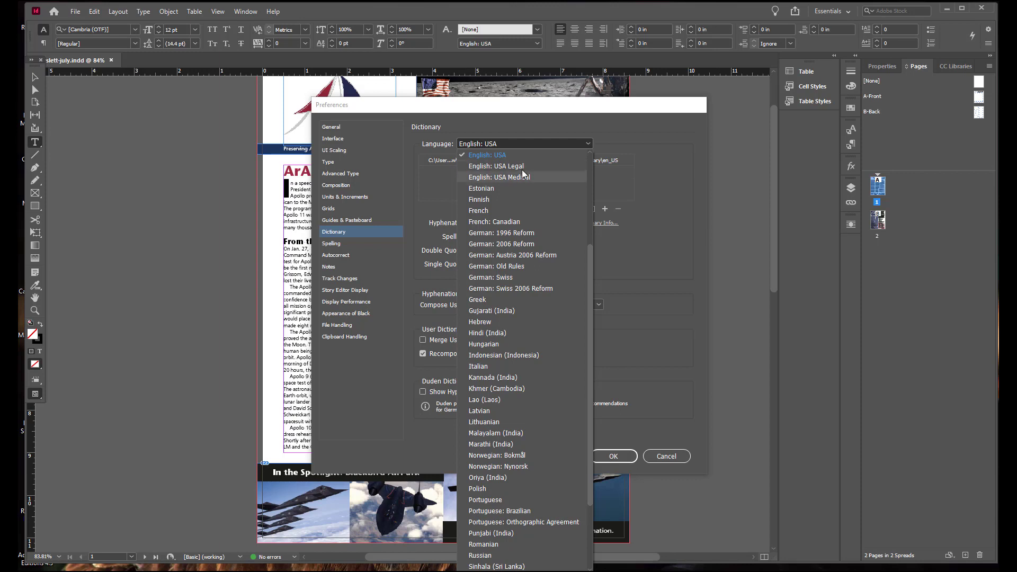
pyautogui.click(659, 172)
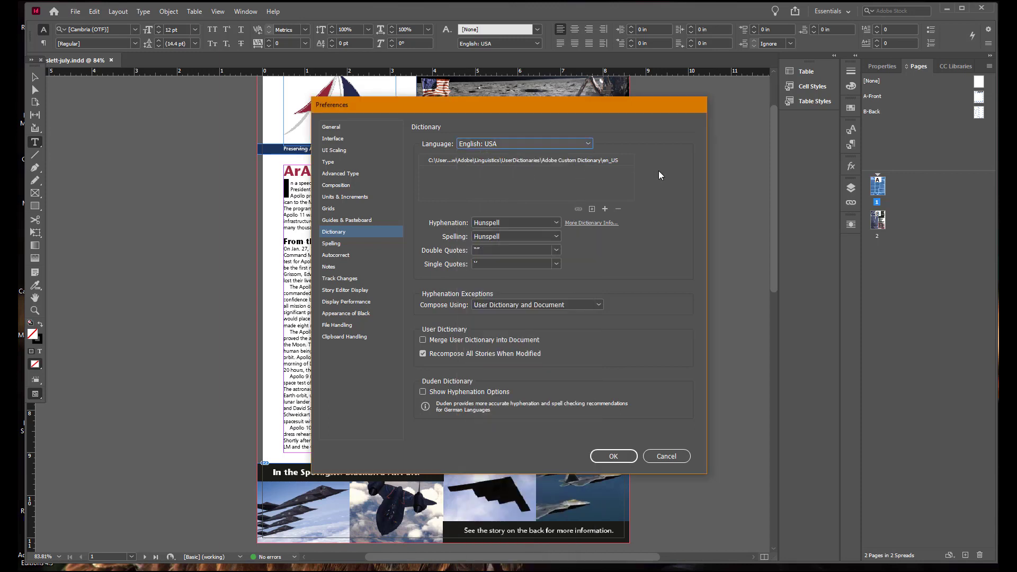
pyautogui.click(614, 457)
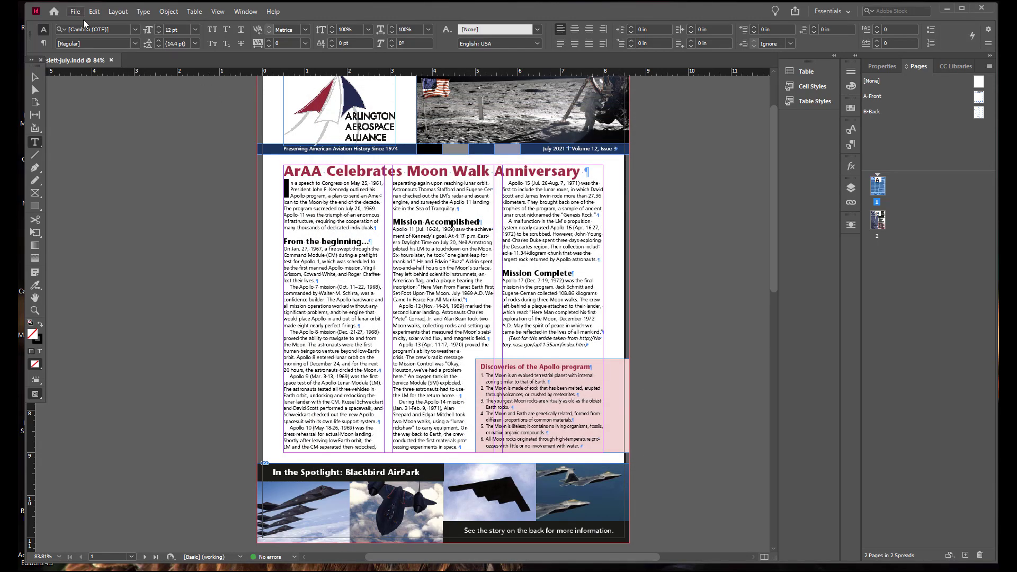
# - Place the text cursor in the "ArAA Celebrates Moon Walk Anniversary" headline and open Check Spelling for the document
pyautogui.click(301, 168)
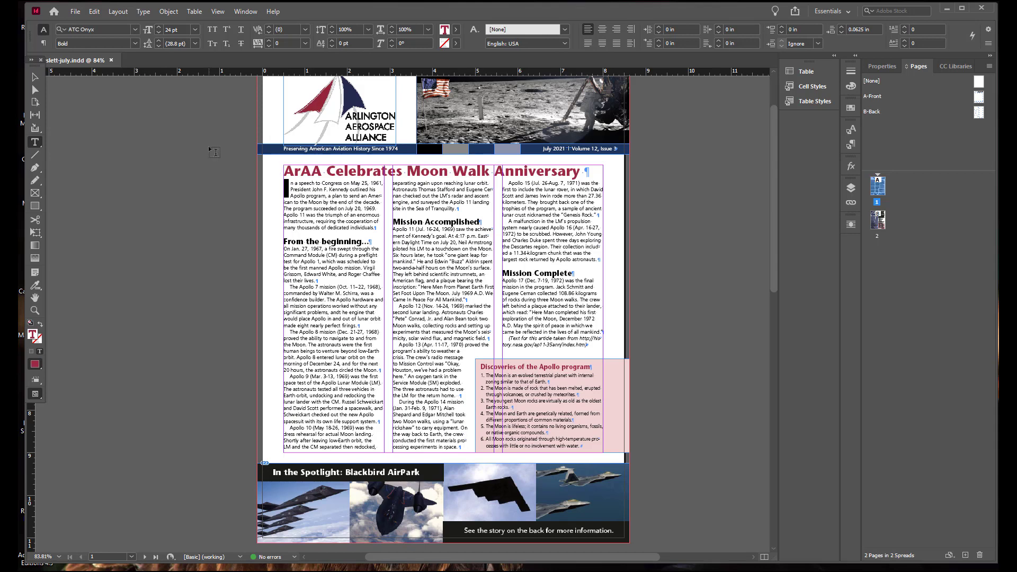
pyautogui.click(94, 13)
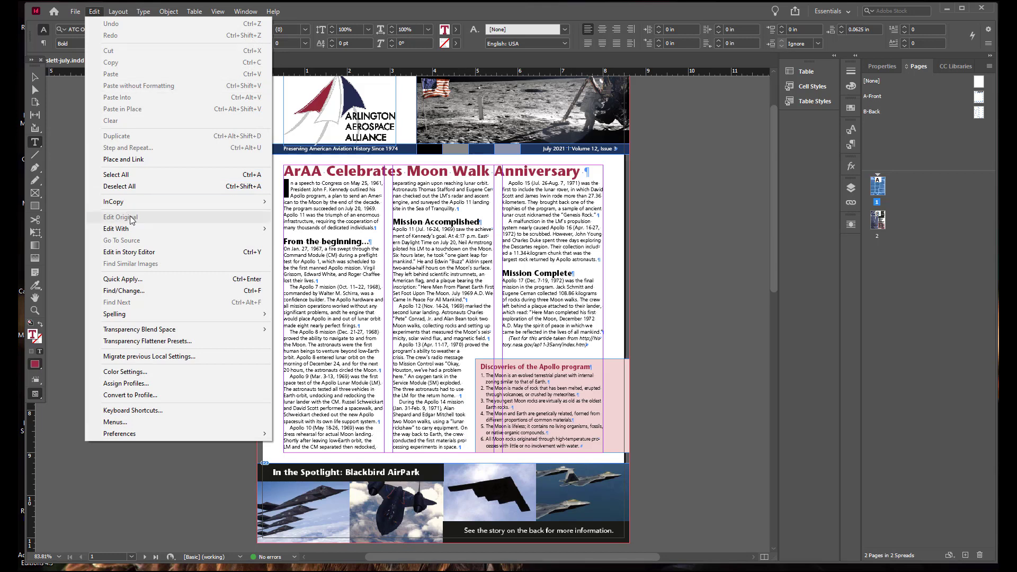
pyautogui.moveTo(223, 314)
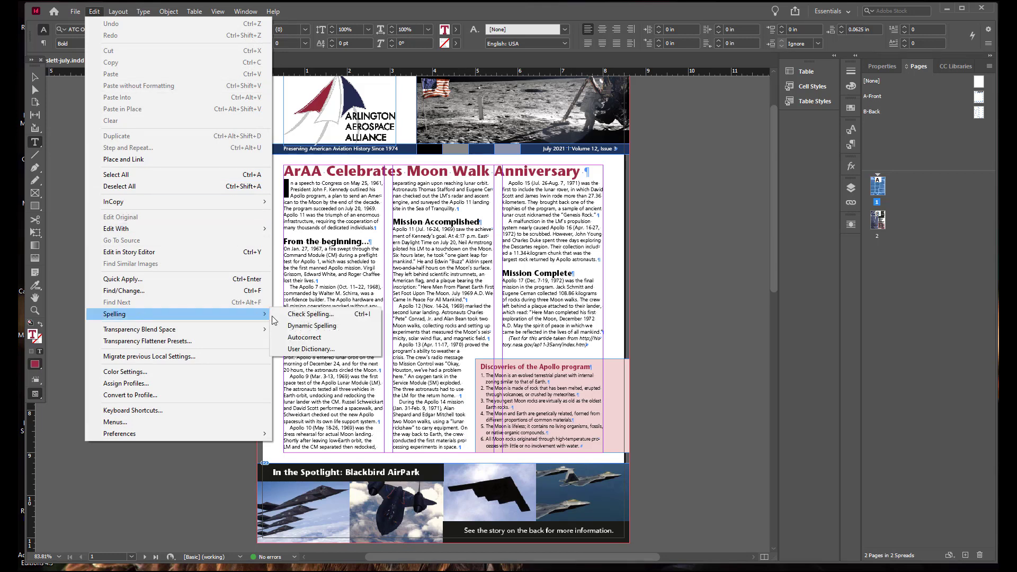
pyautogui.click(301, 317)
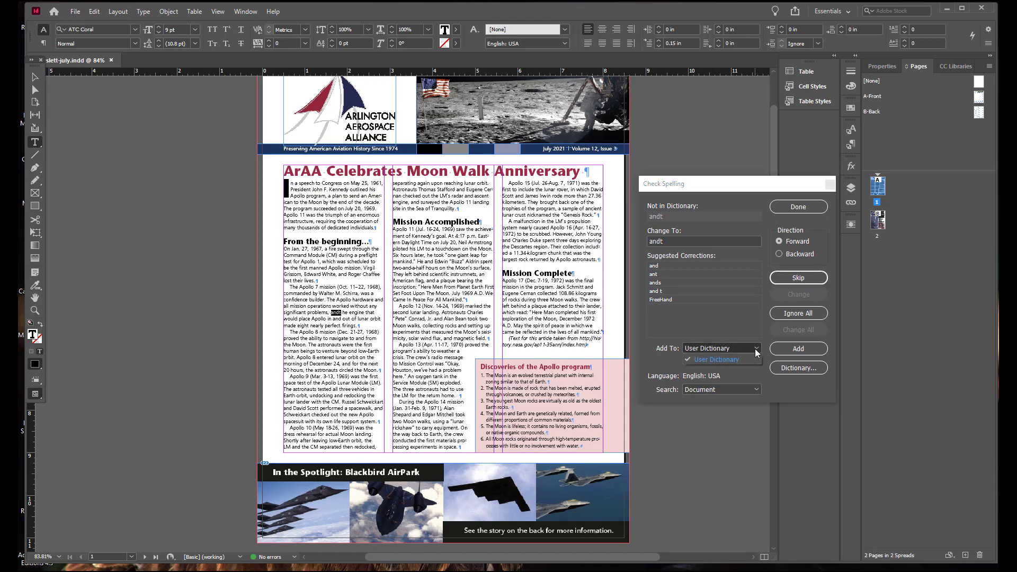
# - Inspect the added words list with newslett-july.indd as the dictionary target, and close it without adding "andt"
pyautogui.click(798, 369)
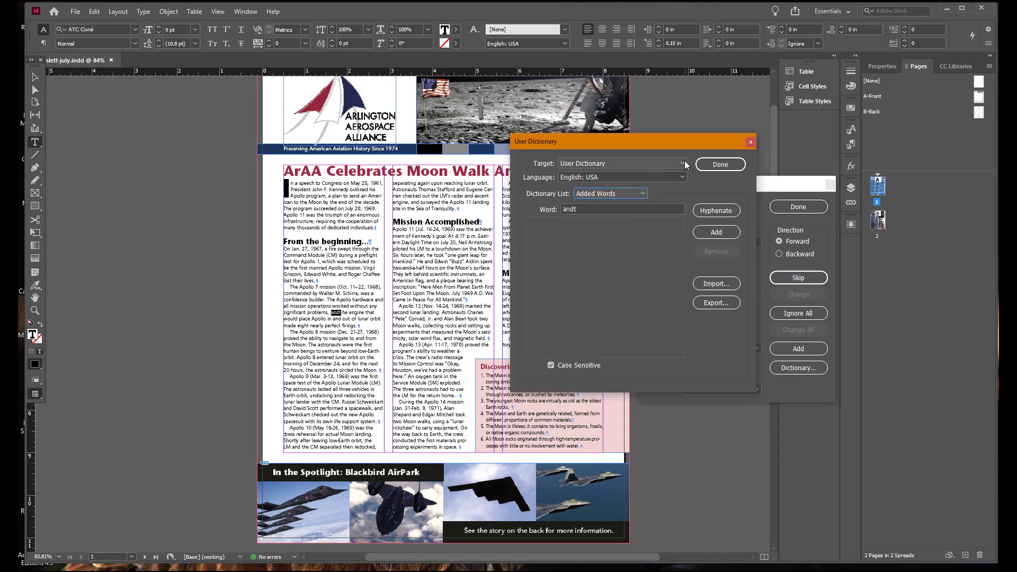
pyautogui.click(640, 164)
pyautogui.click(644, 187)
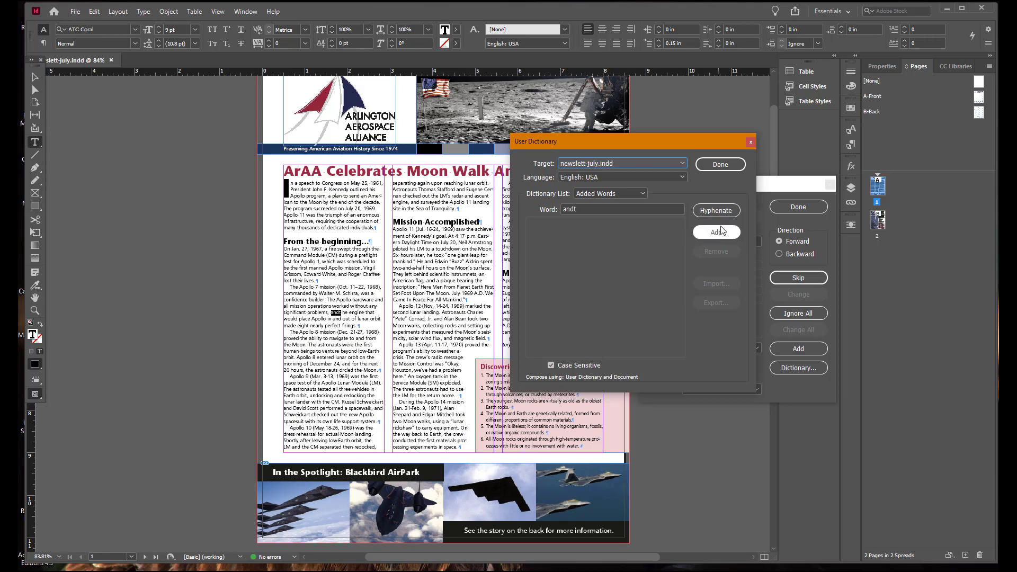
pyautogui.click(721, 165)
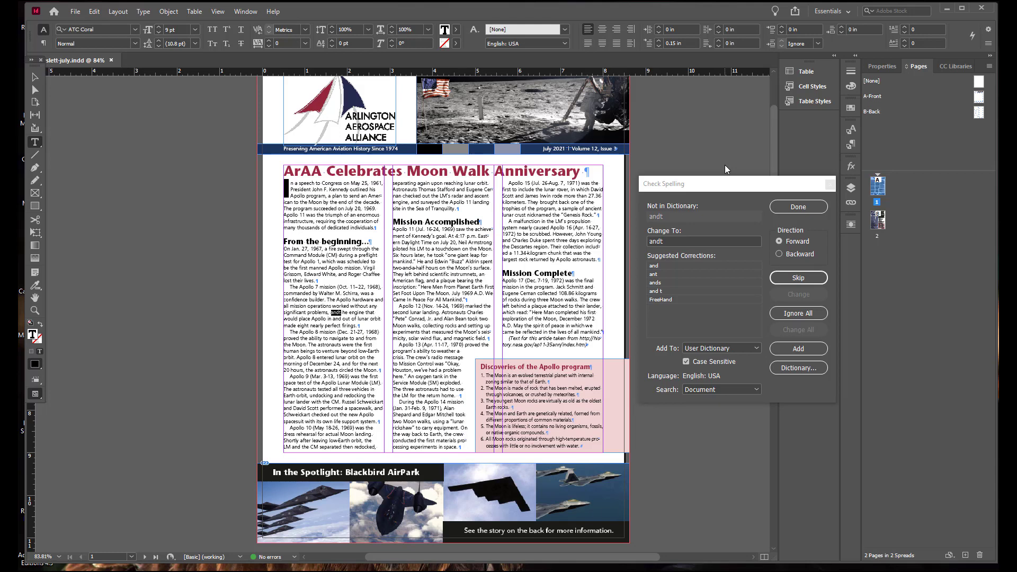
# - Restart the spelling check from the headline, correct "andt he" to "and the" in the Apollo 7 paragraph, and resume the check
pyautogui.click(301, 170)
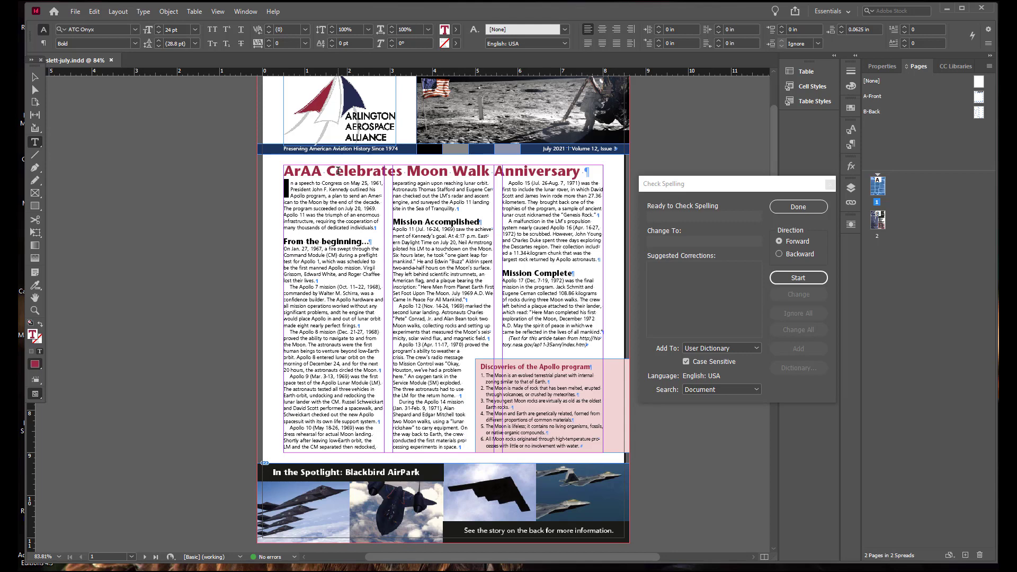
pyautogui.click(799, 280)
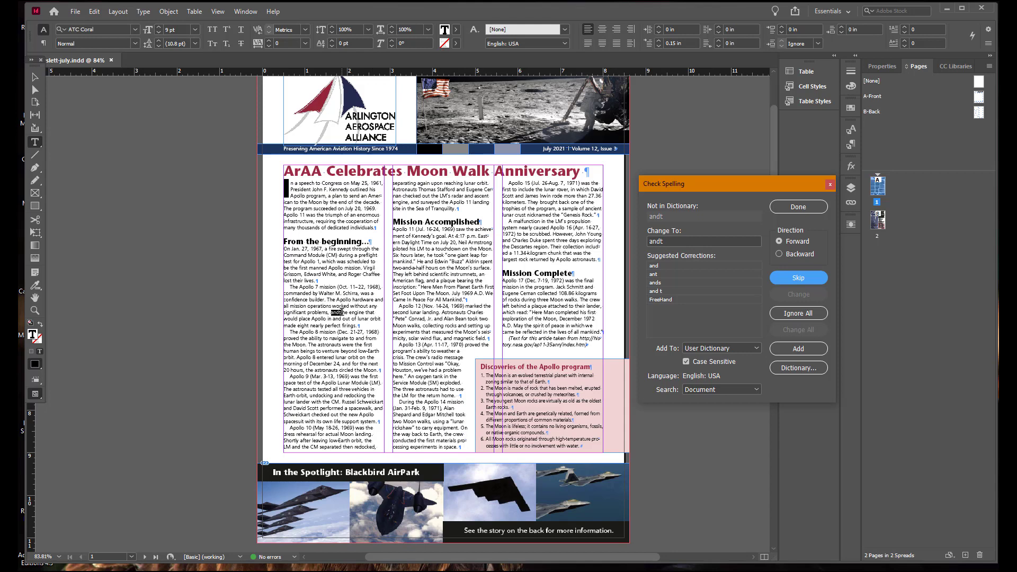
pyautogui.click(340, 312)
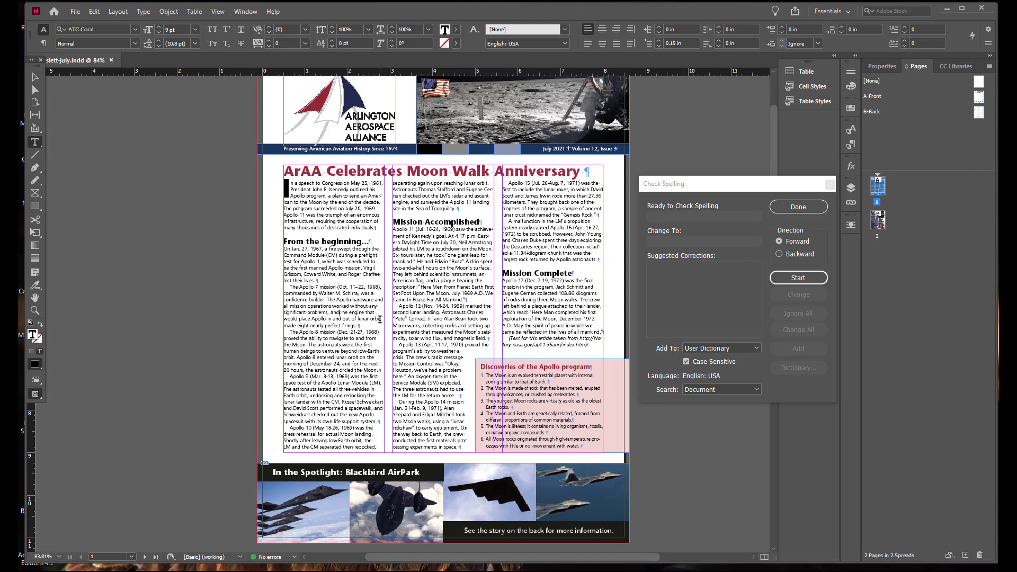
pyautogui.write('t')
pyautogui.click(793, 278)
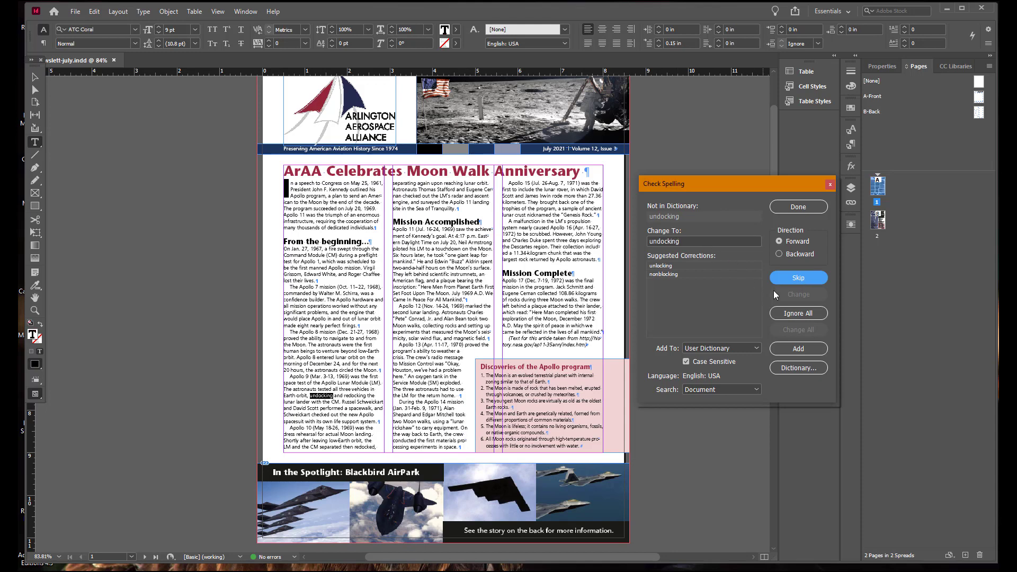
# - Skip the flagged docking terms in the Apollo 9 and 10 paragraphs, including "undocking" and "redocked"
pyautogui.click(806, 278)
pyautogui.click(806, 279)
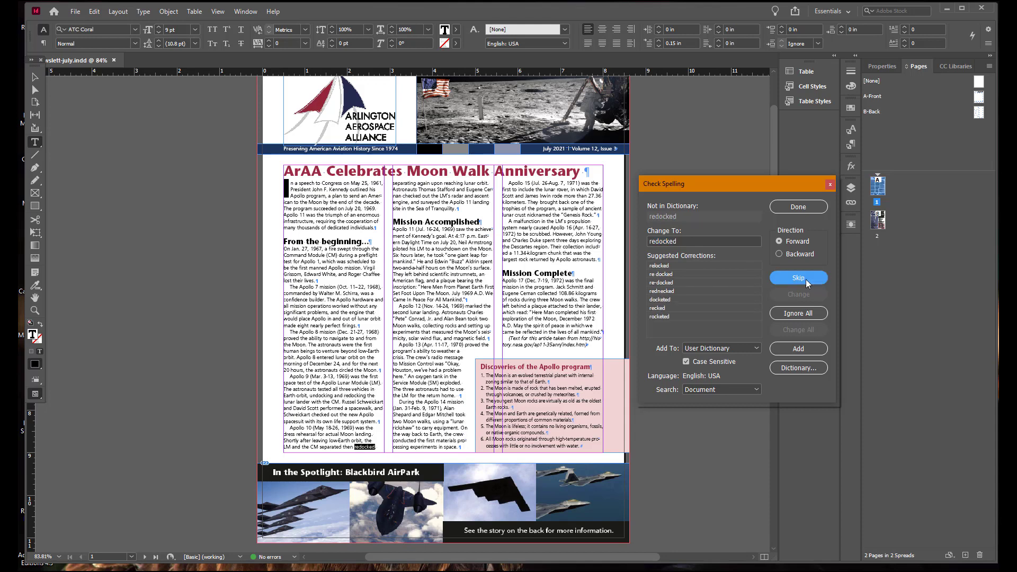
pyautogui.click(805, 279)
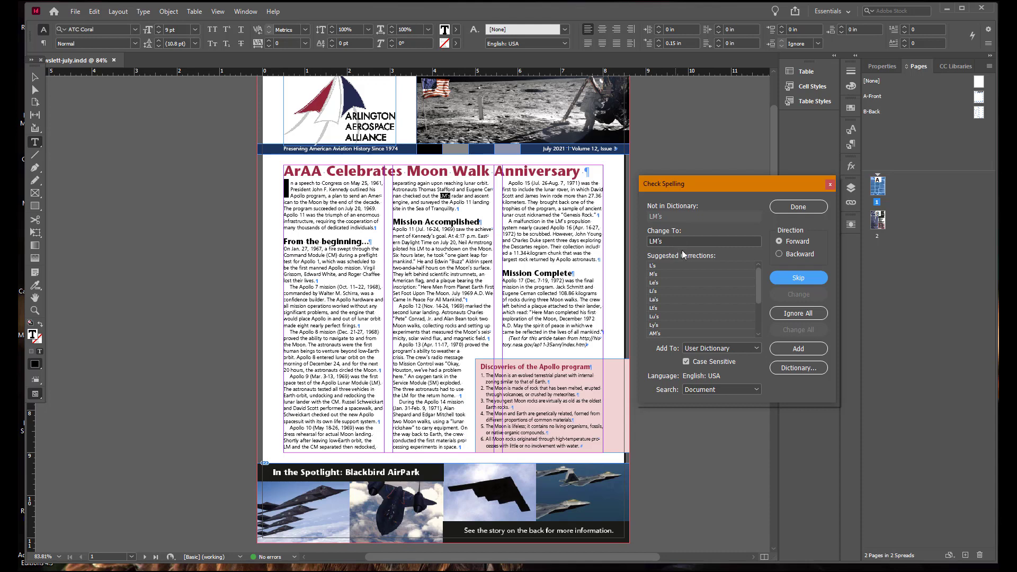
# - Add the flagged word "LM's" to the added words of the newslett-july.indd document dictionary
pyautogui.click(793, 367)
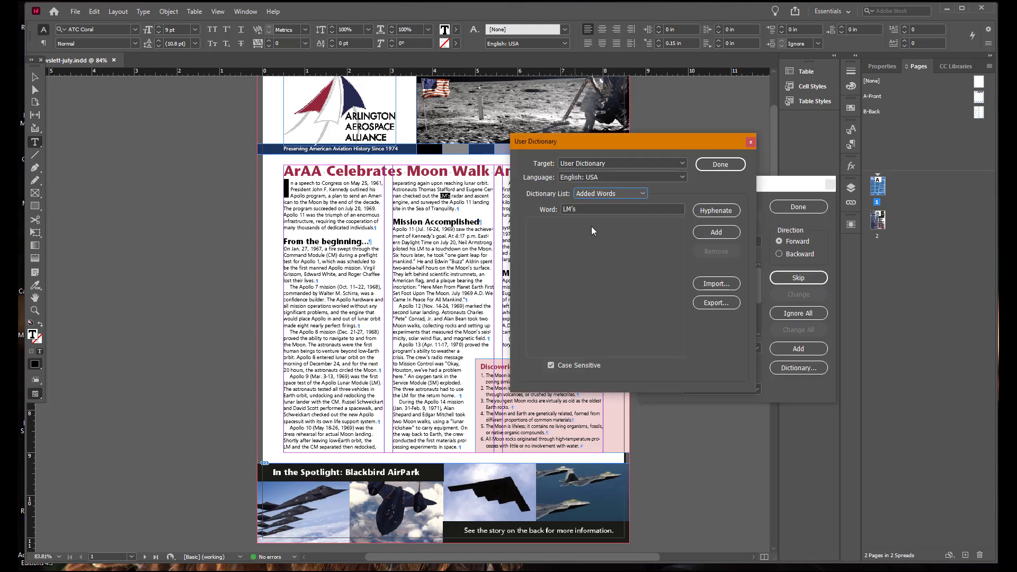
pyautogui.click(684, 166)
pyautogui.click(648, 187)
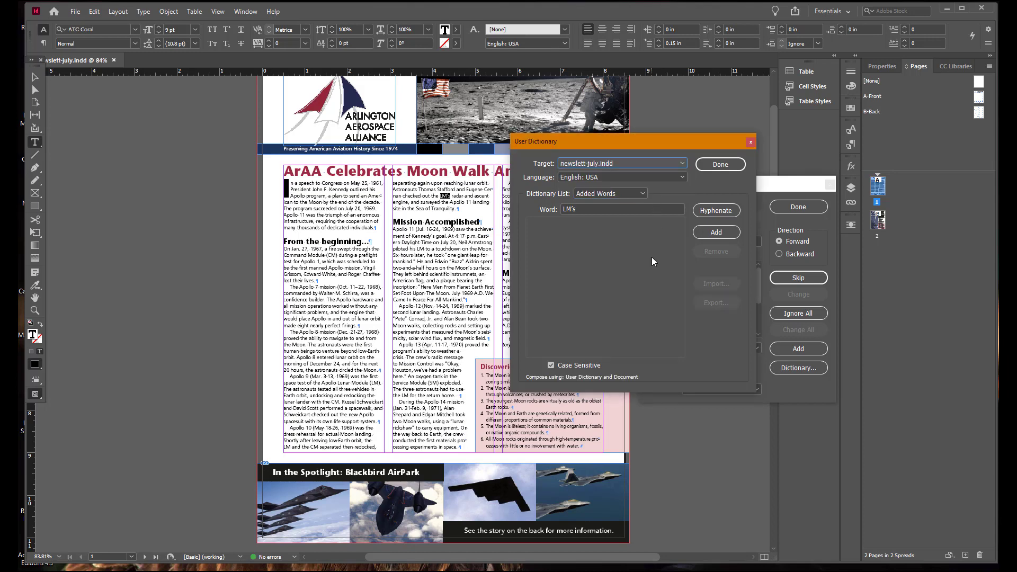
pyautogui.click(716, 233)
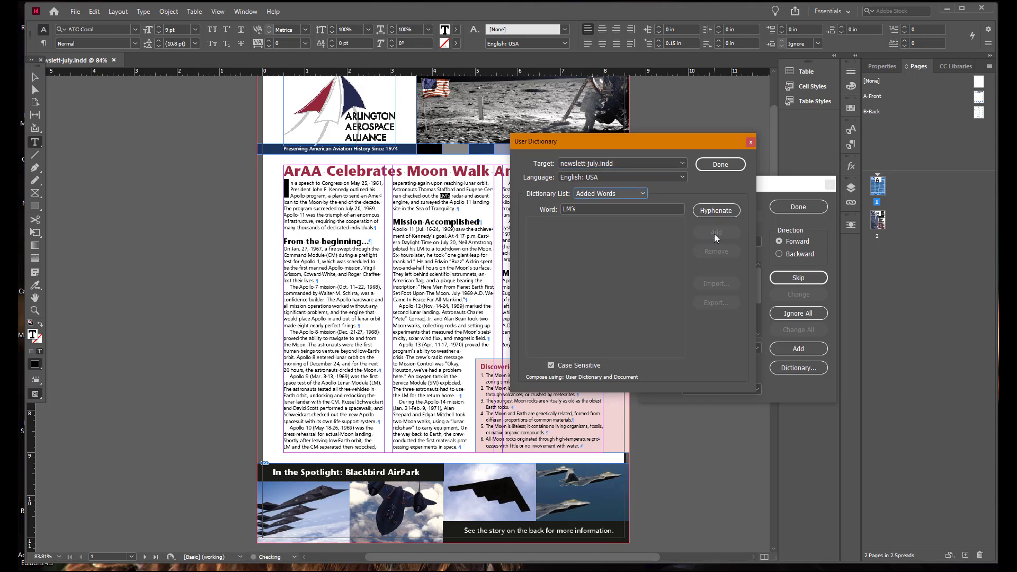
pyautogui.click(724, 164)
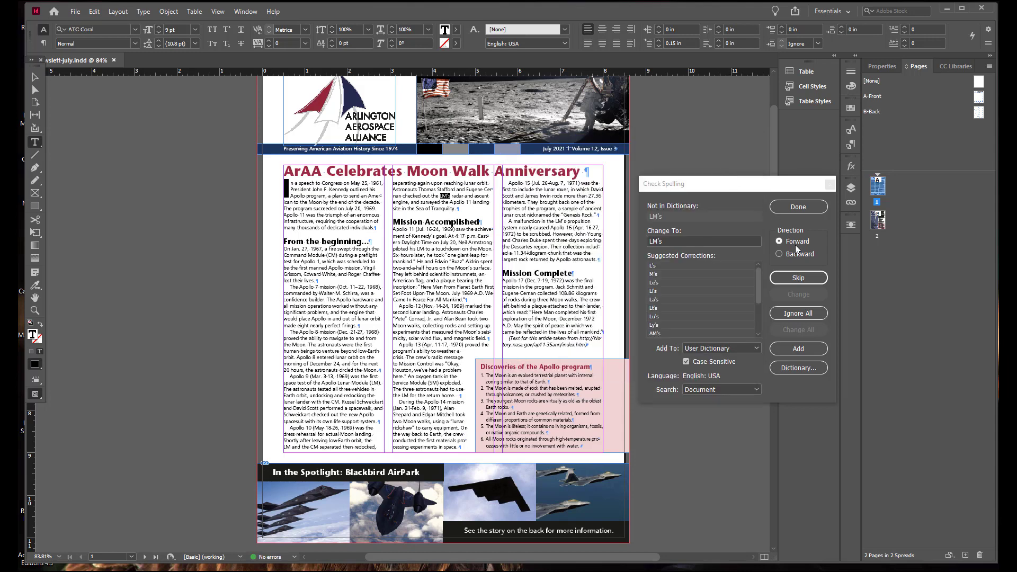
# - Continue the spelling check and replace the misspelled "instrumnets" with the suggested "instruments"
pyautogui.click(809, 279)
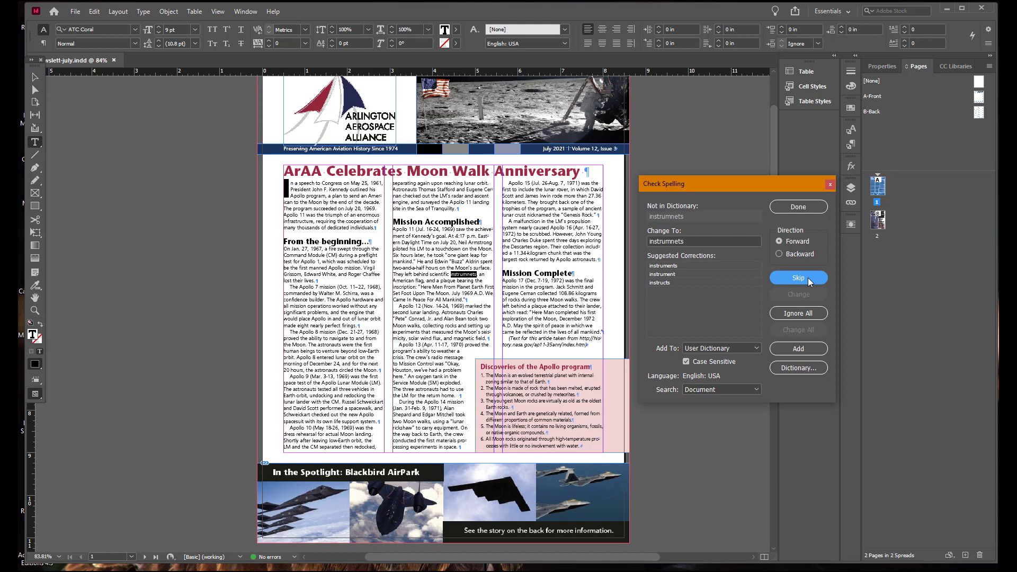
pyautogui.click(679, 266)
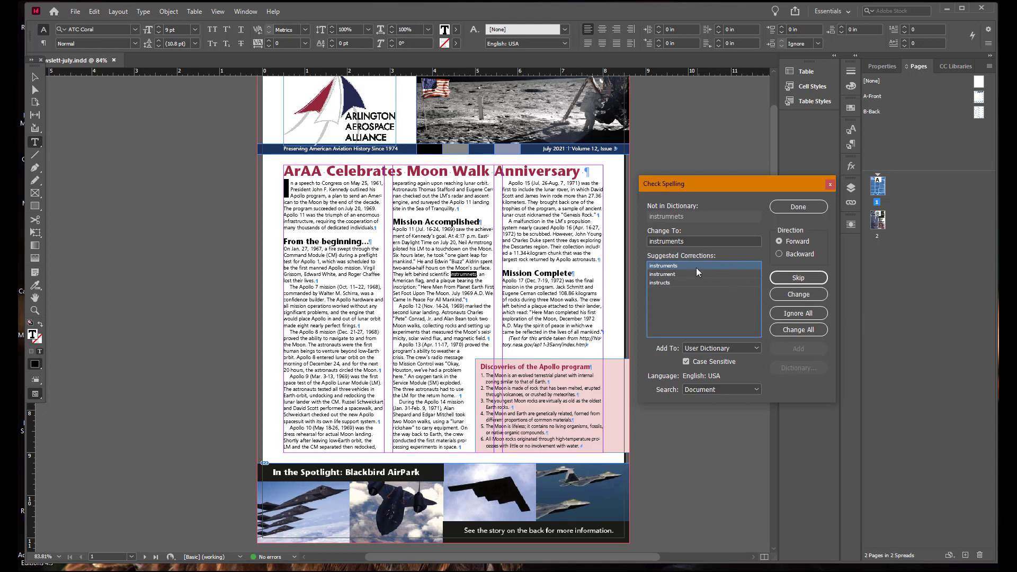
pyautogui.click(794, 296)
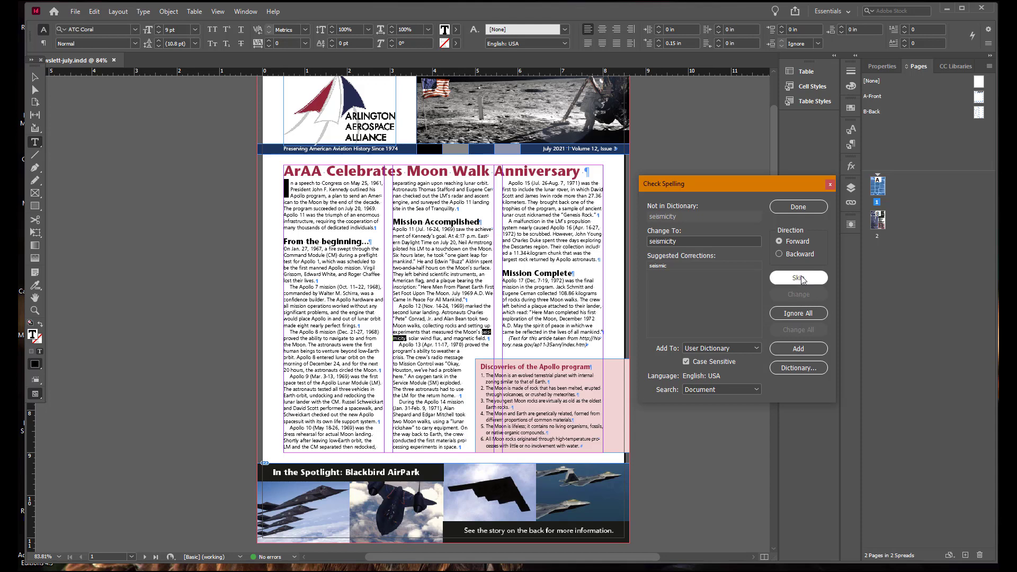
# - Skip "seismicity" and the flagged parts of the history.nasa.gov web address
pyautogui.click(800, 278)
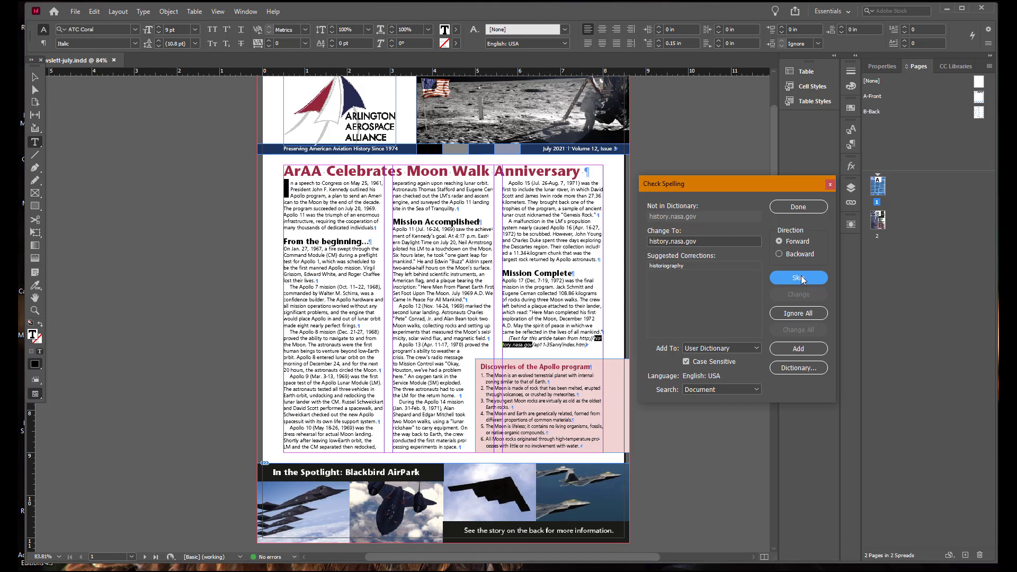
pyautogui.click(800, 278)
pyautogui.click(800, 278)
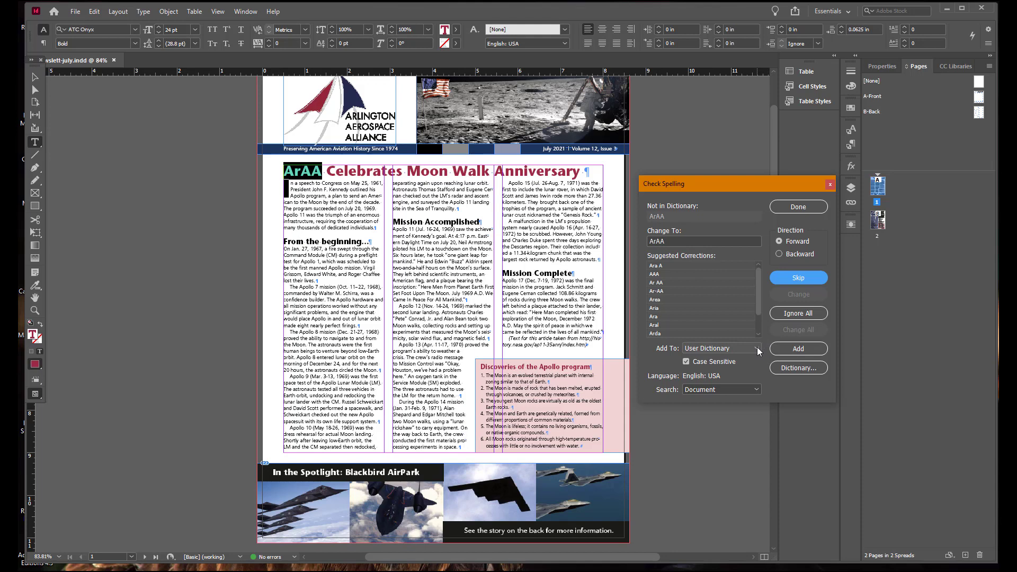
# - Add the headline word "ArAA" to the added words of the newslett-july.indd document dictionary
pyautogui.click(791, 369)
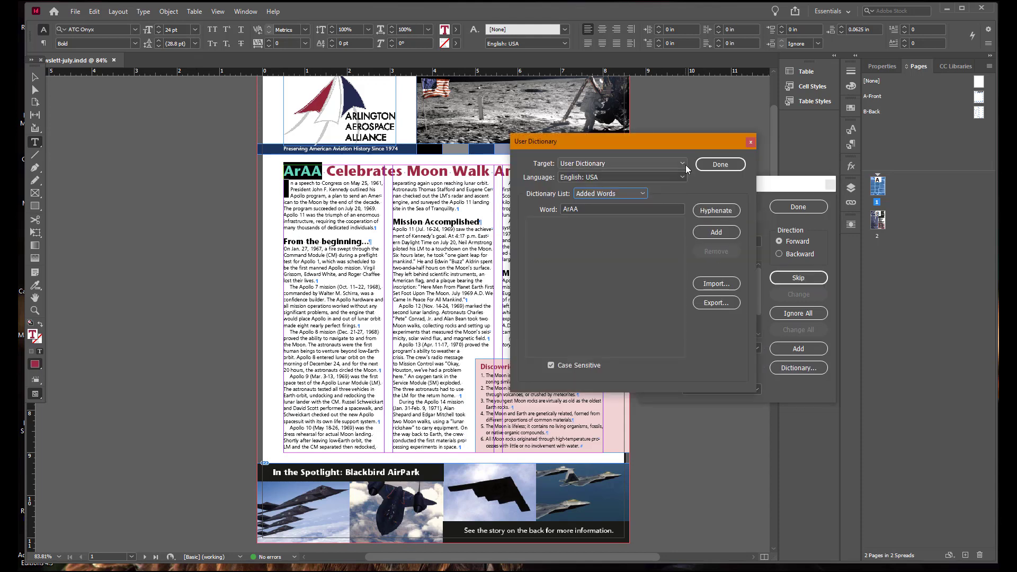
pyautogui.click(685, 165)
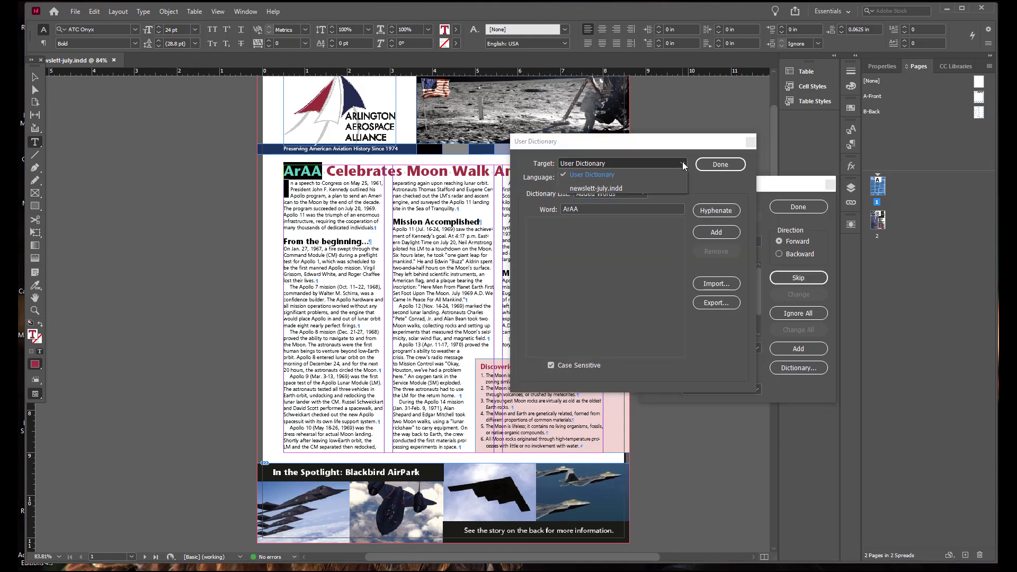
pyautogui.click(654, 186)
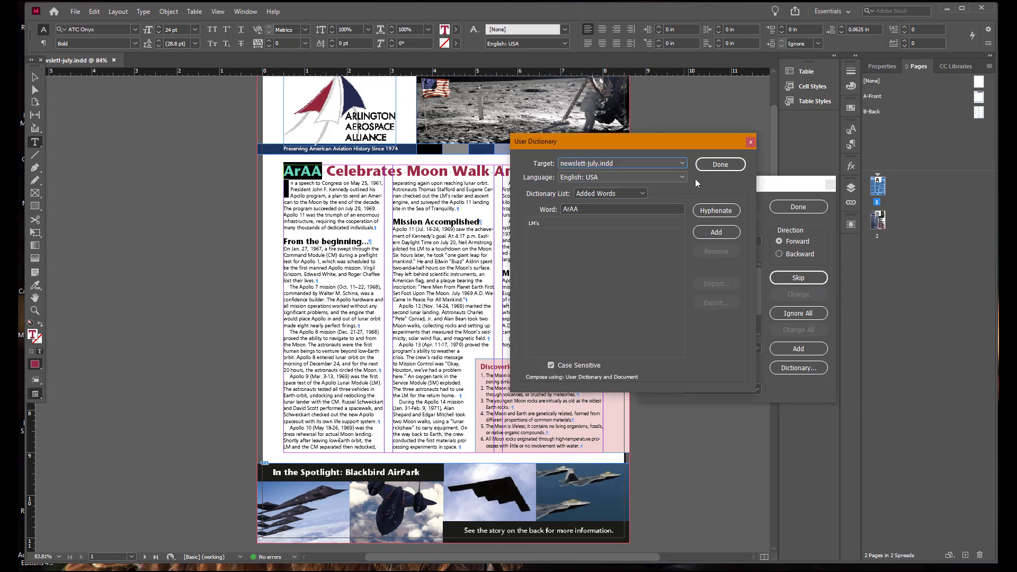
pyautogui.click(726, 232)
pyautogui.click(720, 165)
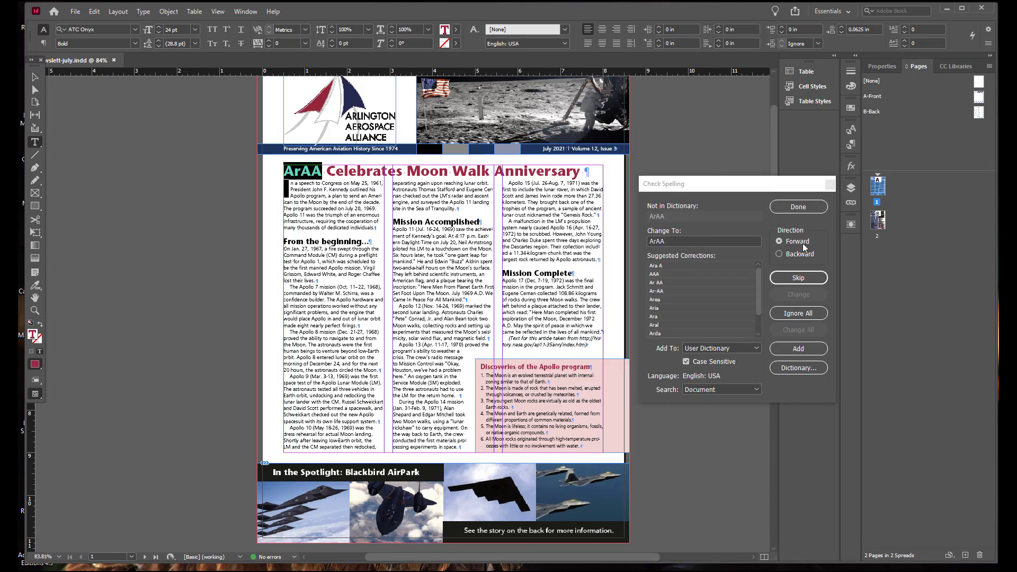
# - Continue the check onto page 2 and skip "AirPark" in the National Spotlight heading and its first paragraph
pyautogui.click(798, 277)
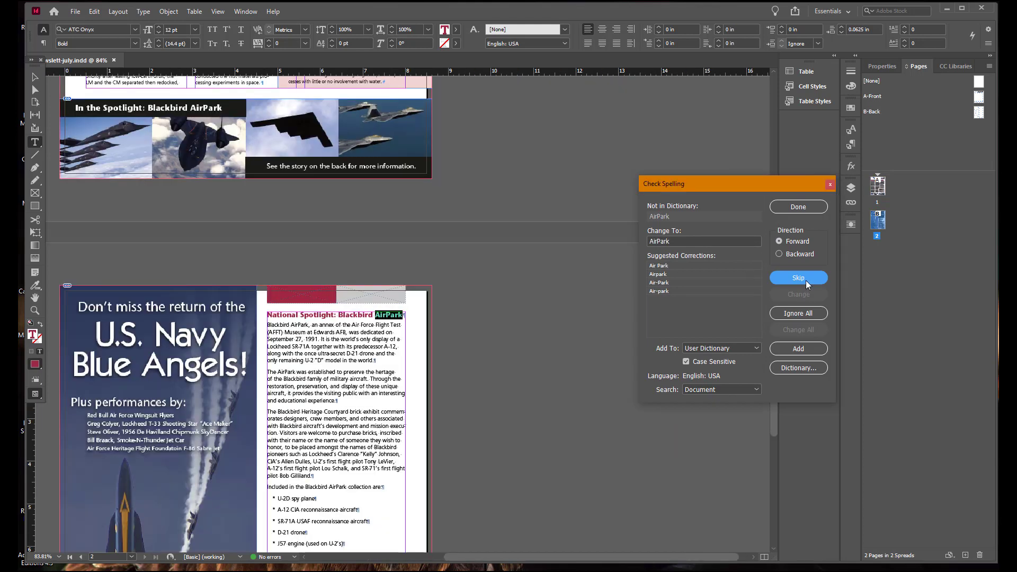
pyautogui.click(806, 281)
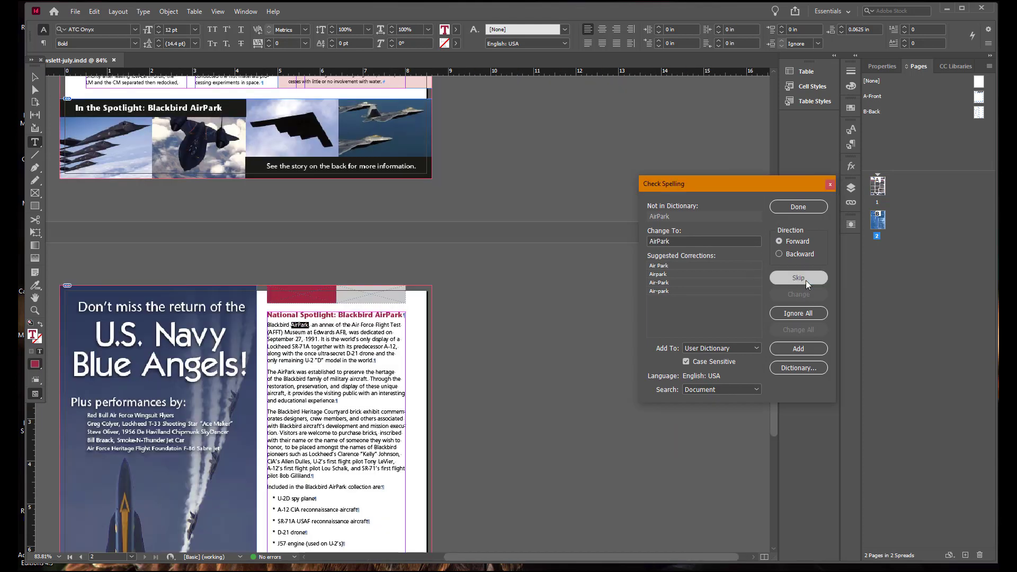
pyautogui.click(806, 280)
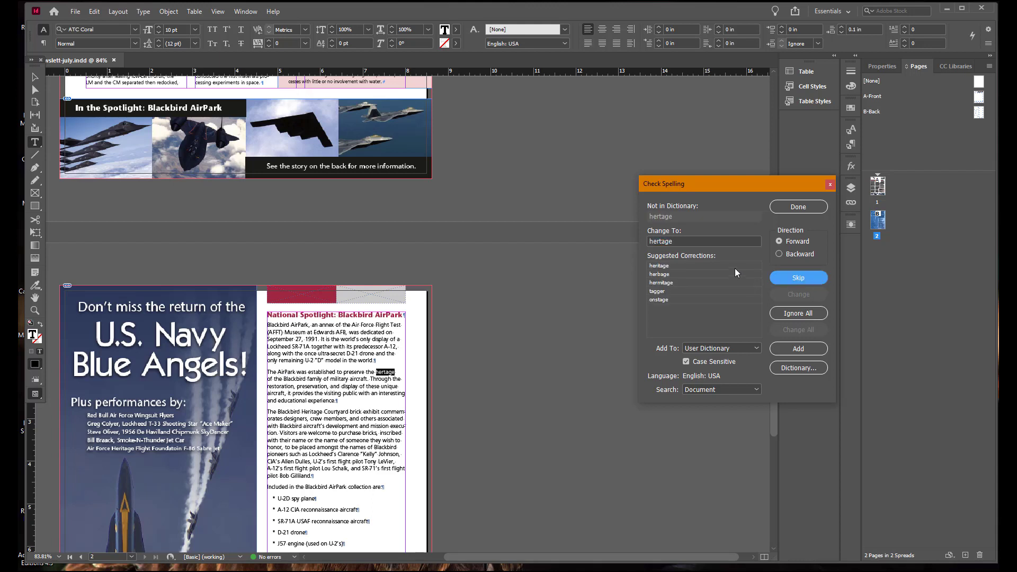
# - Replace the misspelled "hertage" with "heritage" and skip the flagged pilot surnames, "AirPark" and "Palmdale" in the rest of the story
pyautogui.click(678, 265)
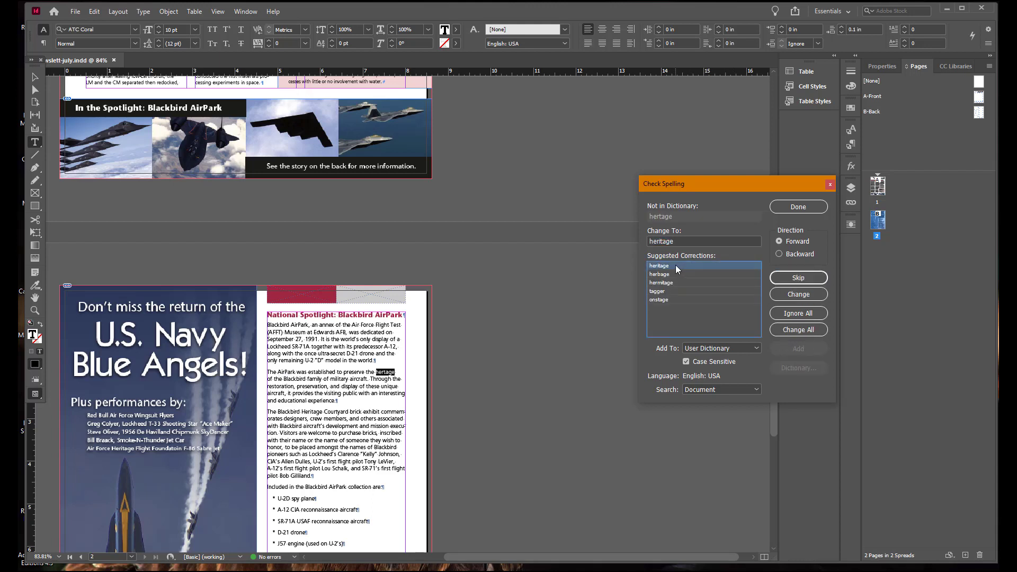
pyautogui.click(799, 295)
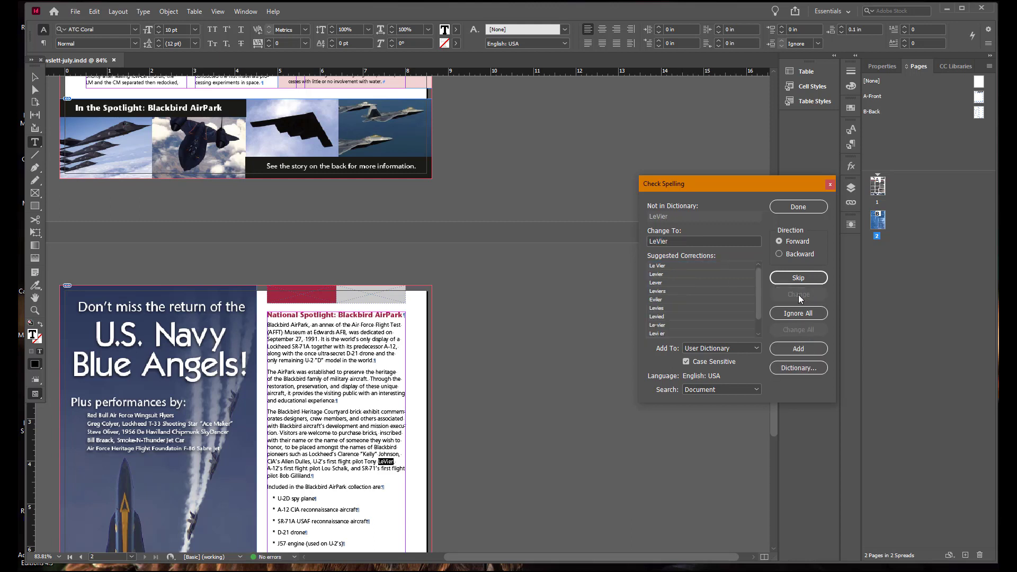
pyautogui.click(799, 278)
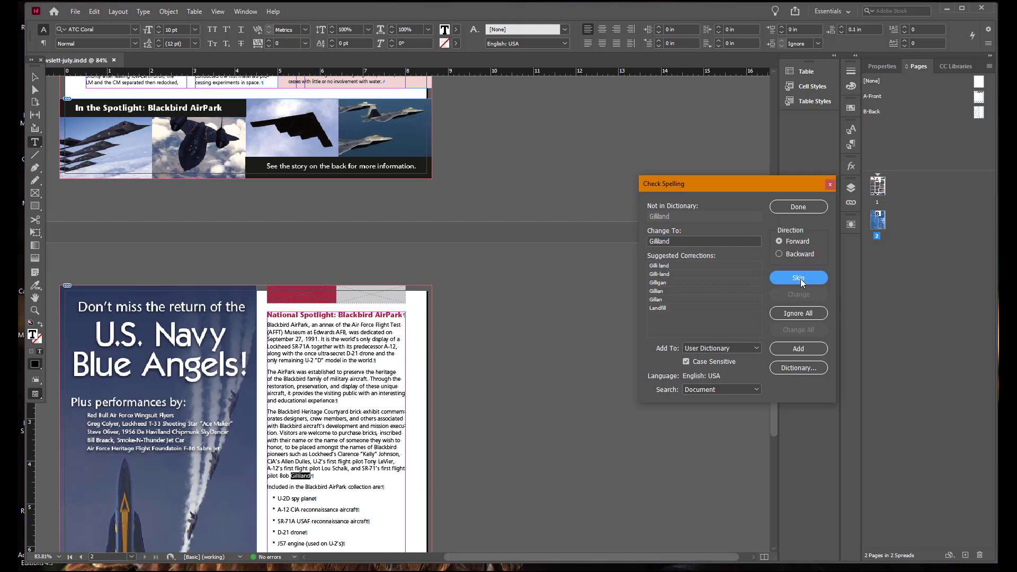
pyautogui.click(799, 278)
pyautogui.click(800, 279)
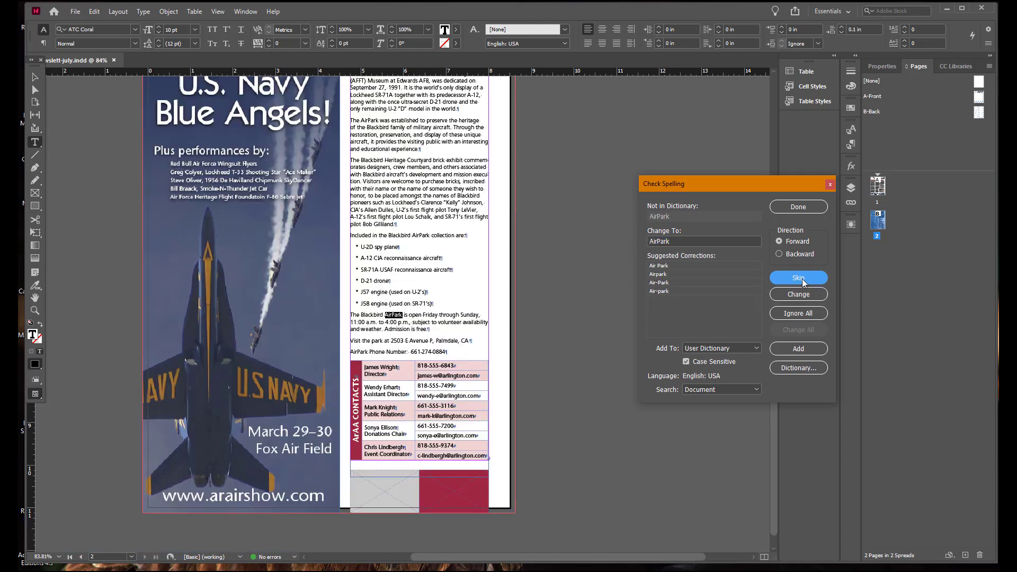
pyautogui.click(802, 279)
pyautogui.click(802, 278)
pyautogui.click(802, 278)
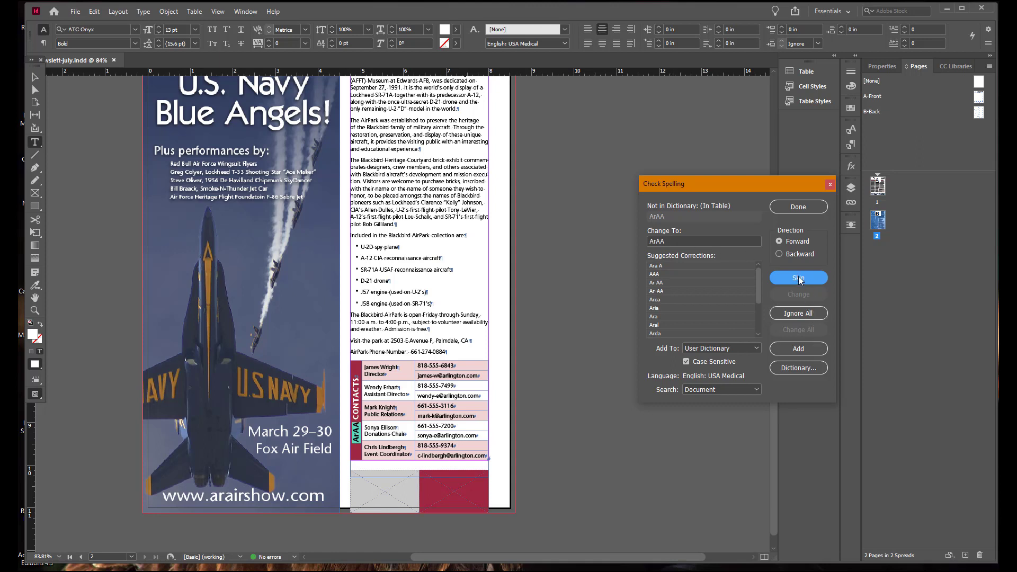
# - Try replacing "ArAA" in the contacts table heading with "Ara A", undo the replacements and end the spelling check
pyautogui.click(697, 265)
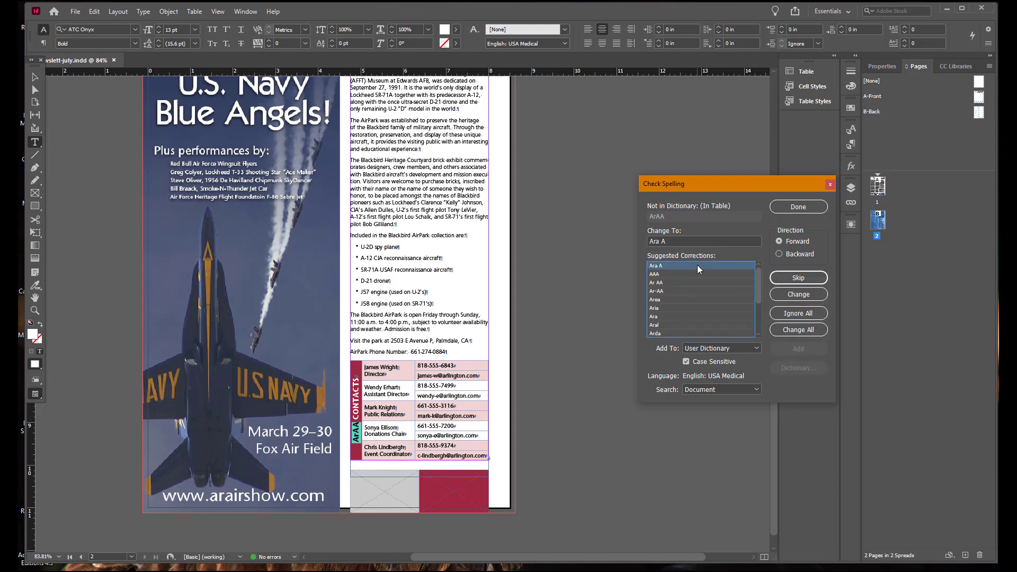
pyautogui.click(812, 294)
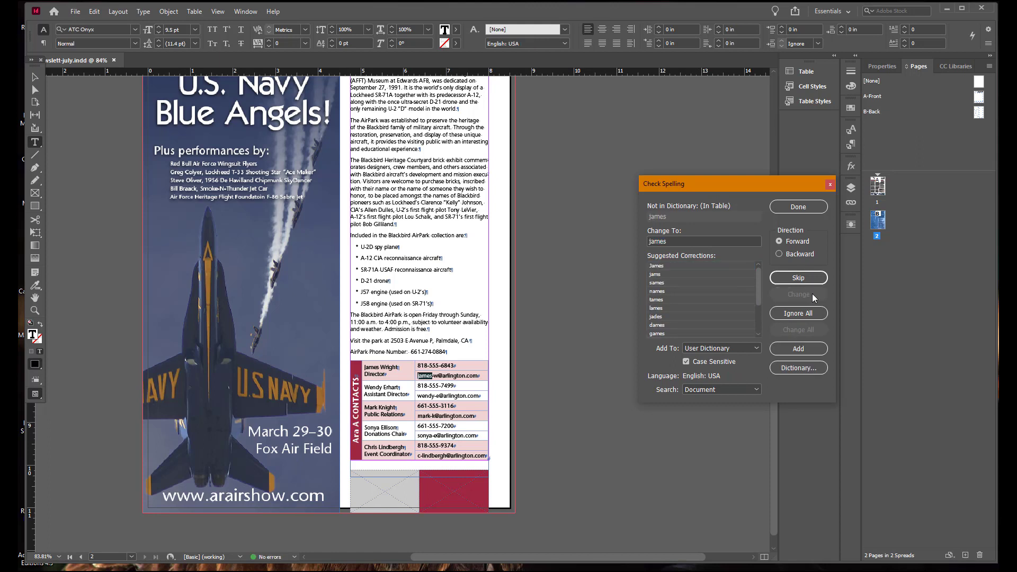
pyautogui.hotkey('ctrl', 'z')
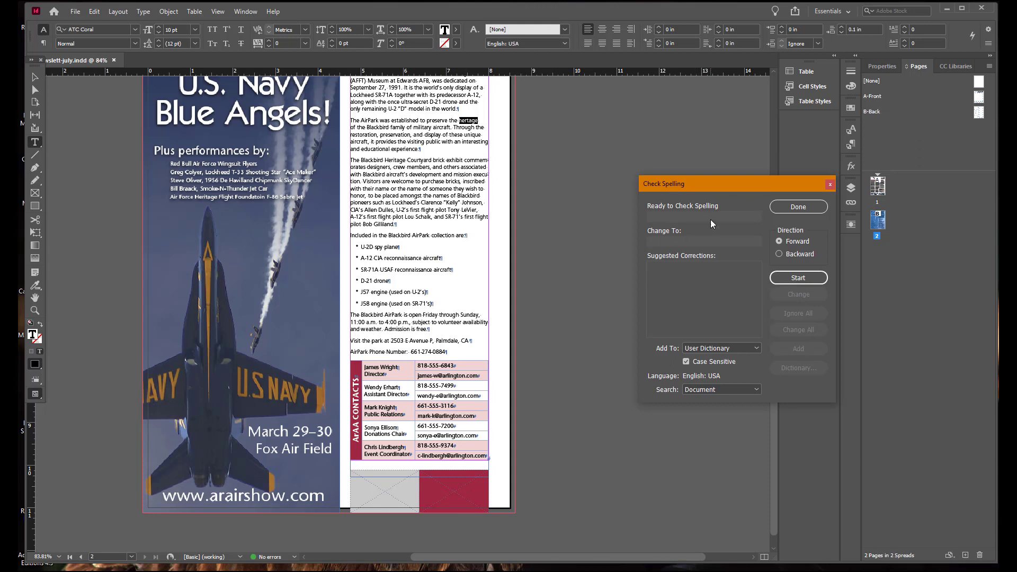
pyautogui.click(786, 208)
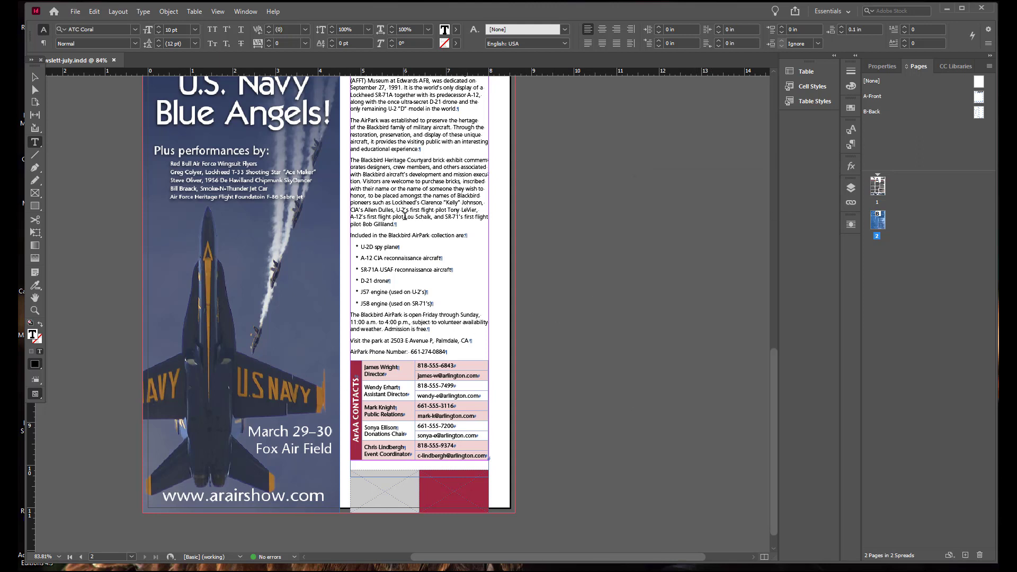
# - Restart the document spelling check from the Heritage Courtyard paragraph and skip the flagged surnames, "AirPark" and "Palmdale"
pyautogui.click(99, 13)
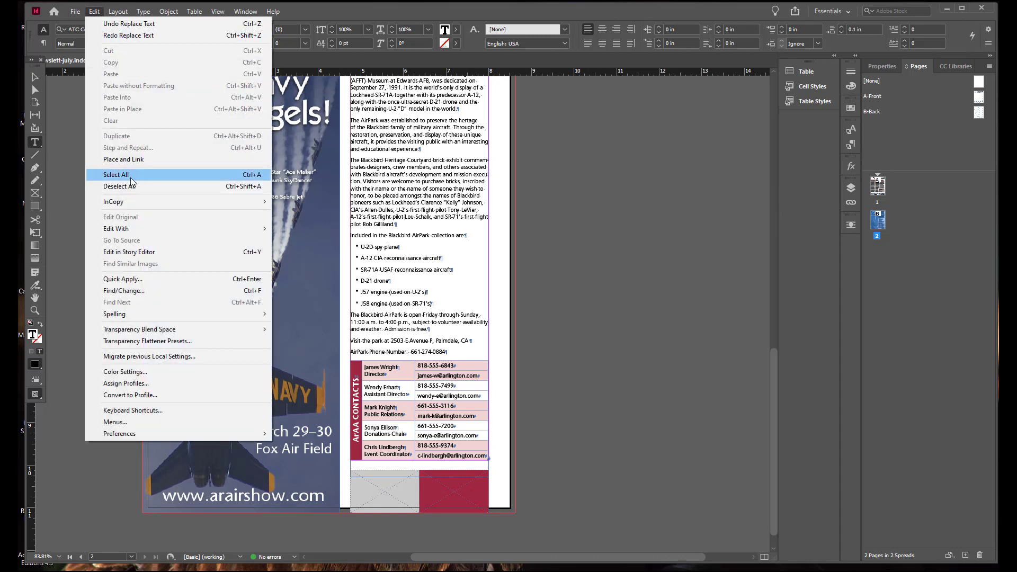
pyautogui.moveTo(140, 316)
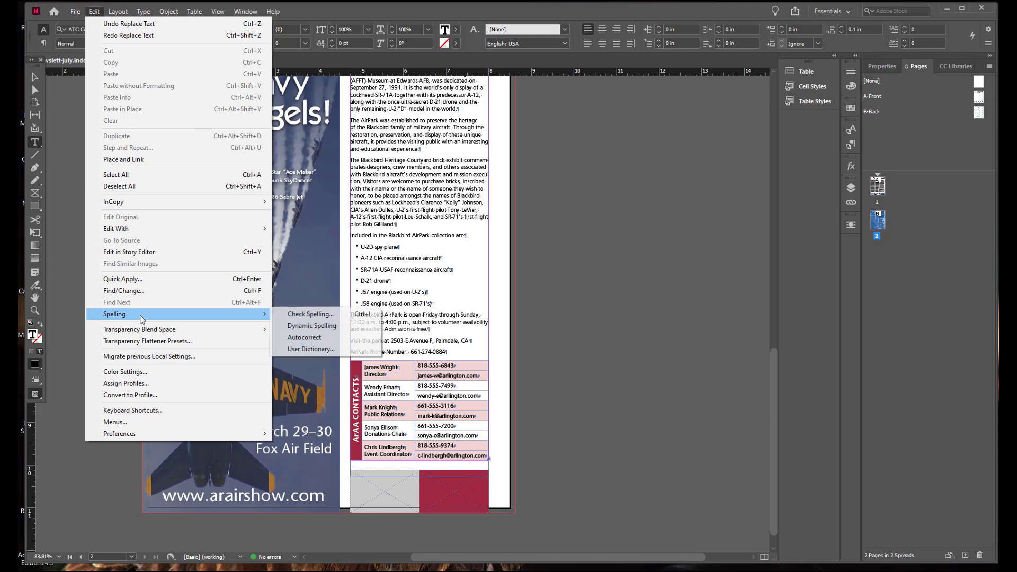
pyautogui.click(318, 314)
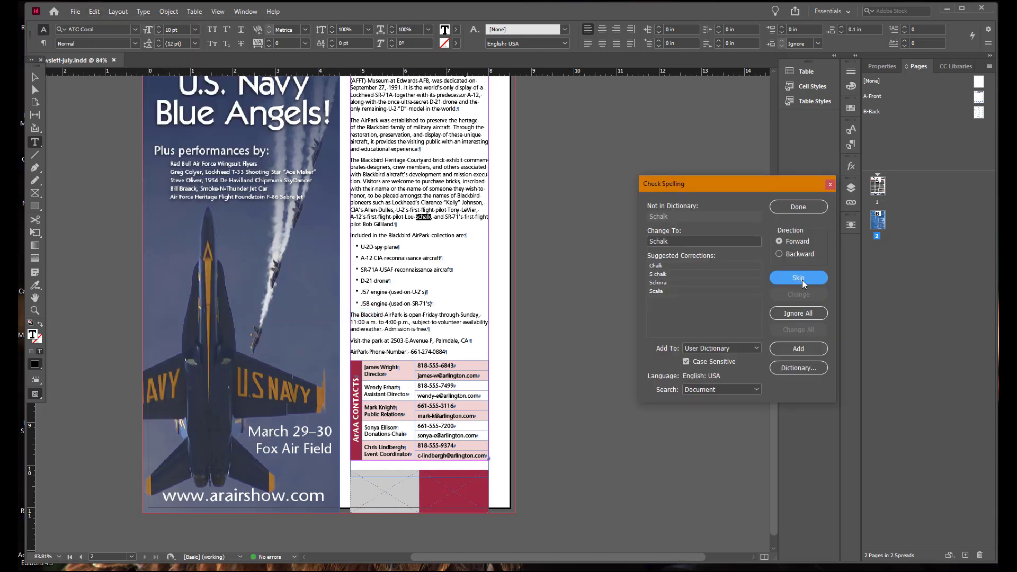
pyautogui.click(798, 278)
pyautogui.click(798, 278)
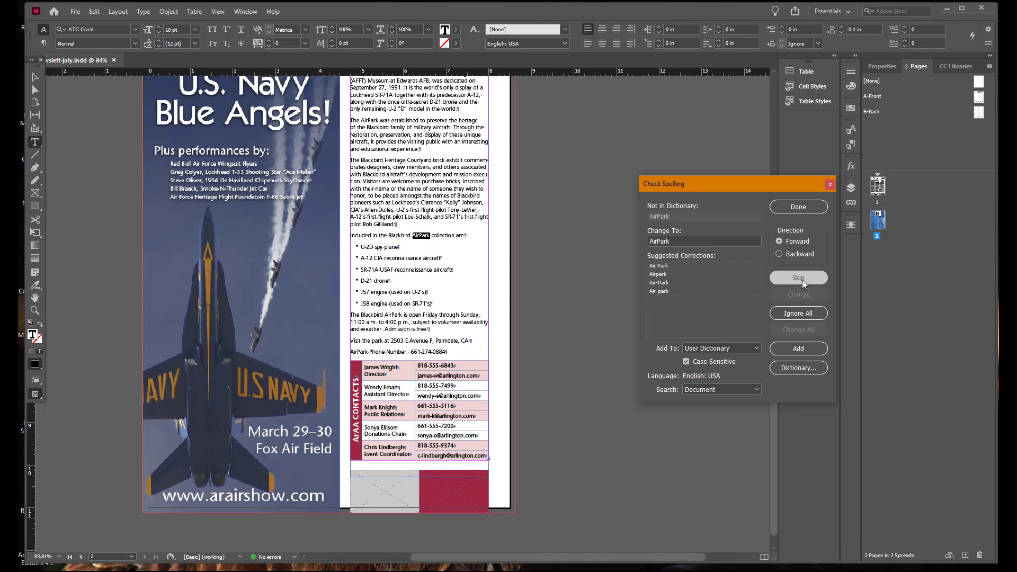
pyautogui.click(798, 278)
pyautogui.click(802, 280)
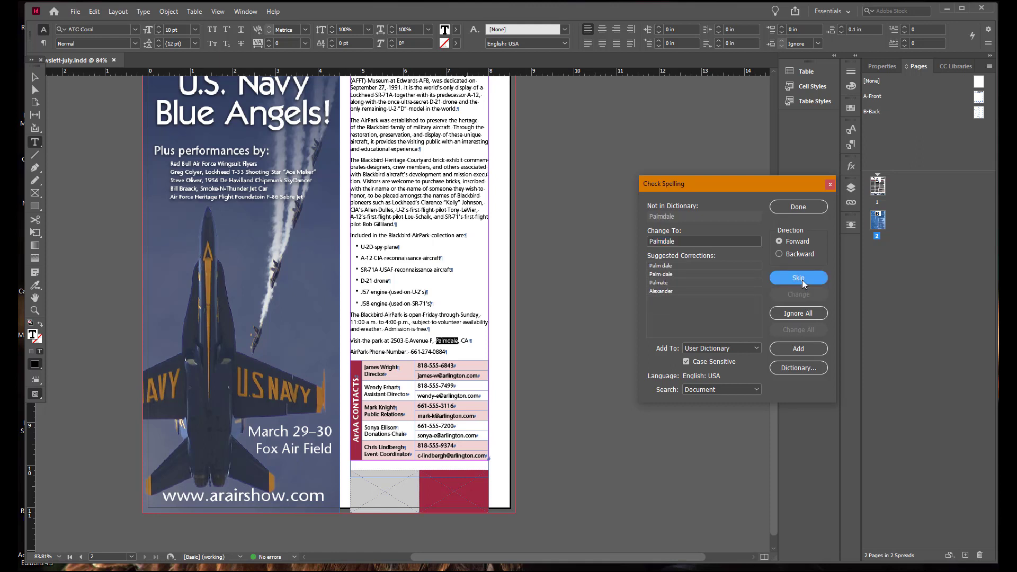
pyautogui.click(802, 280)
pyautogui.click(803, 280)
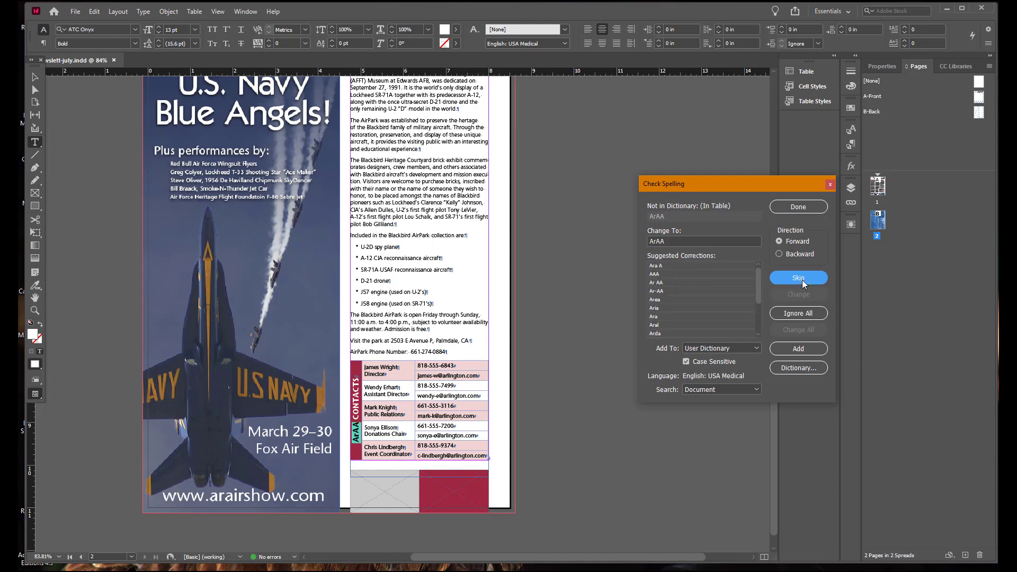
# - Add "ArAA" from the contacts table heading to the User Dictionary and skip the flagged parts of the contacts' e-mail addresses
pyautogui.click(792, 348)
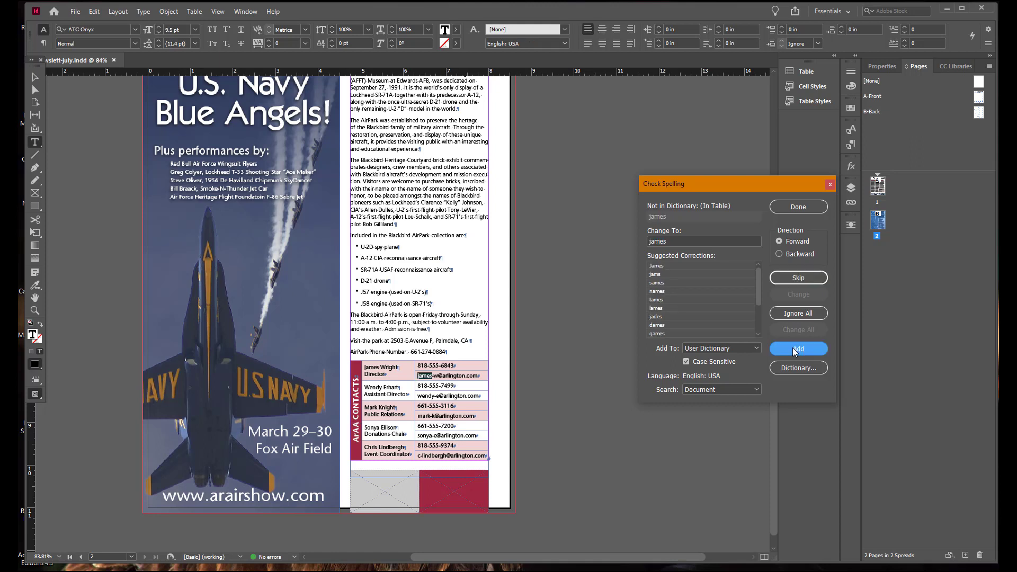
pyautogui.click(798, 280)
pyautogui.click(799, 278)
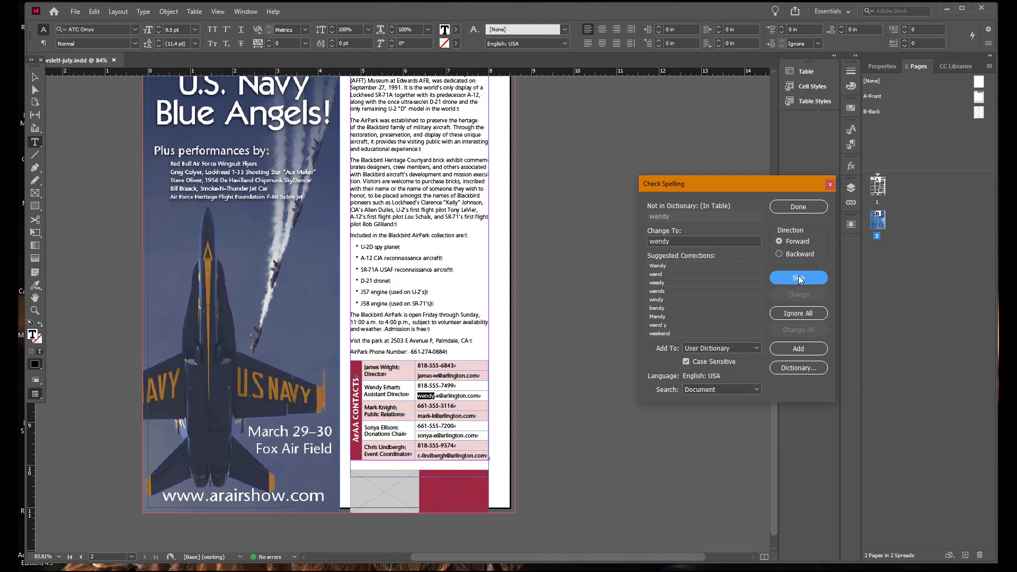
pyautogui.click(799, 278)
pyautogui.click(799, 279)
pyautogui.click(799, 279)
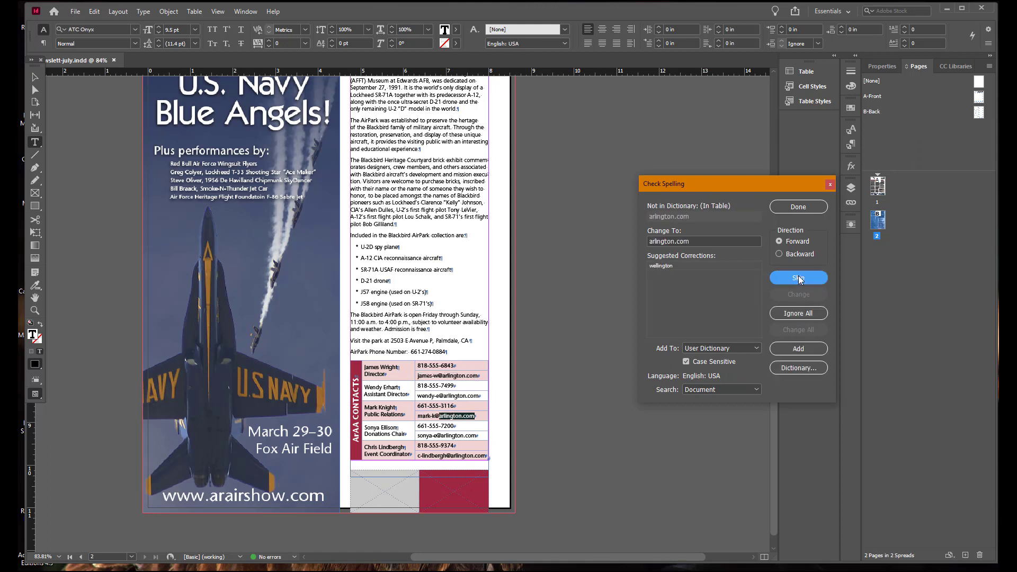
pyautogui.click(799, 278)
pyautogui.click(799, 278)
pyautogui.click(799, 278)
pyautogui.click(799, 278)
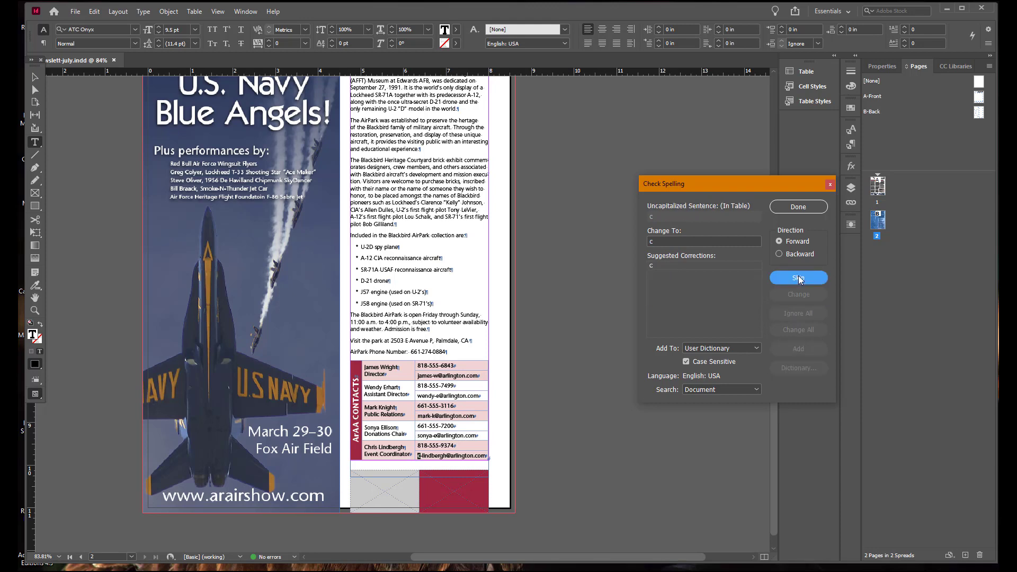
pyautogui.click(799, 278)
pyautogui.click(799, 278)
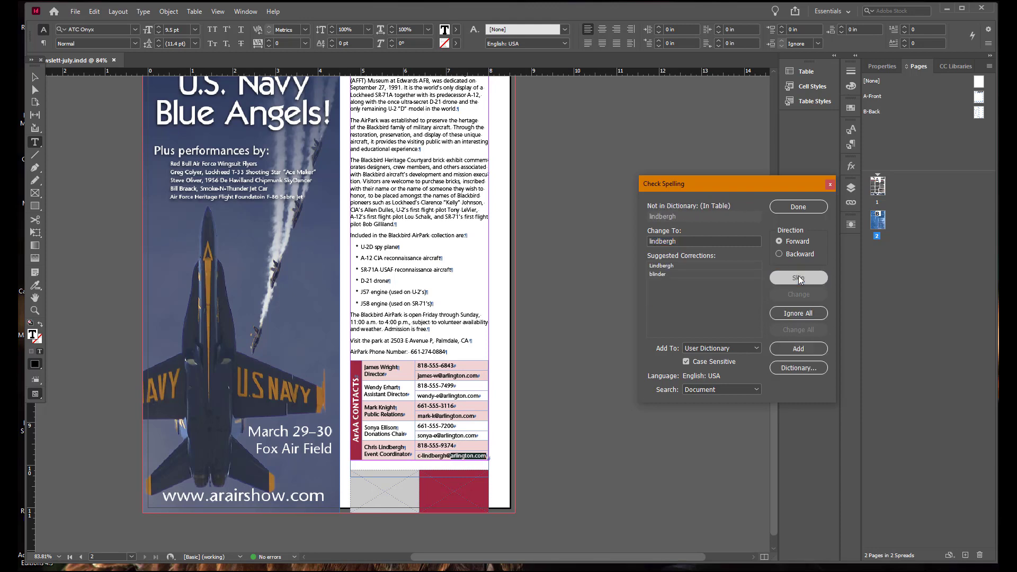
pyautogui.click(799, 278)
pyautogui.click(799, 279)
# - Continue checking the National Spotlight story, skipping "AirPark" and "hertage" in its opening paragraphs
pyautogui.click(799, 278)
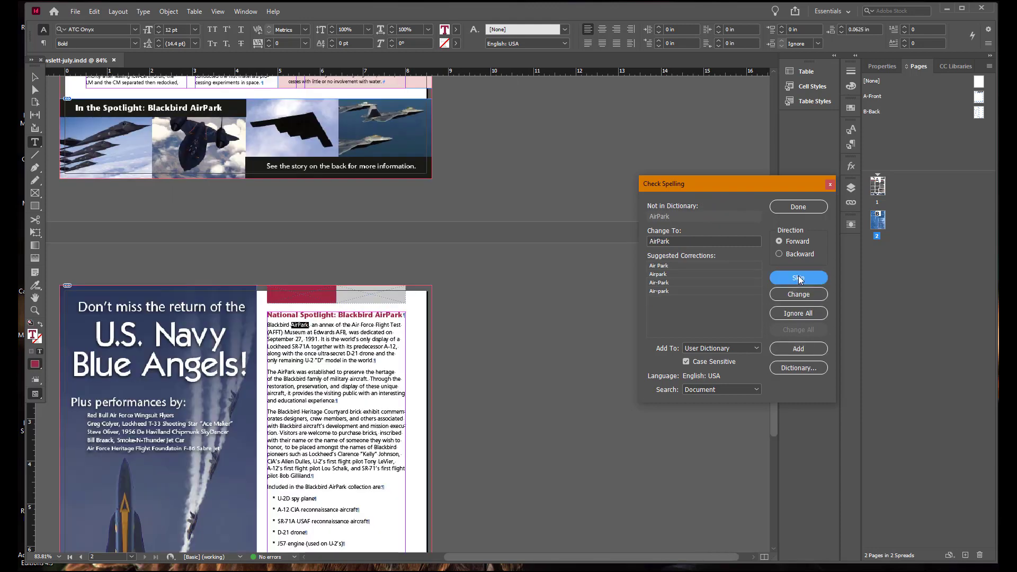
pyautogui.click(799, 278)
pyautogui.click(799, 278)
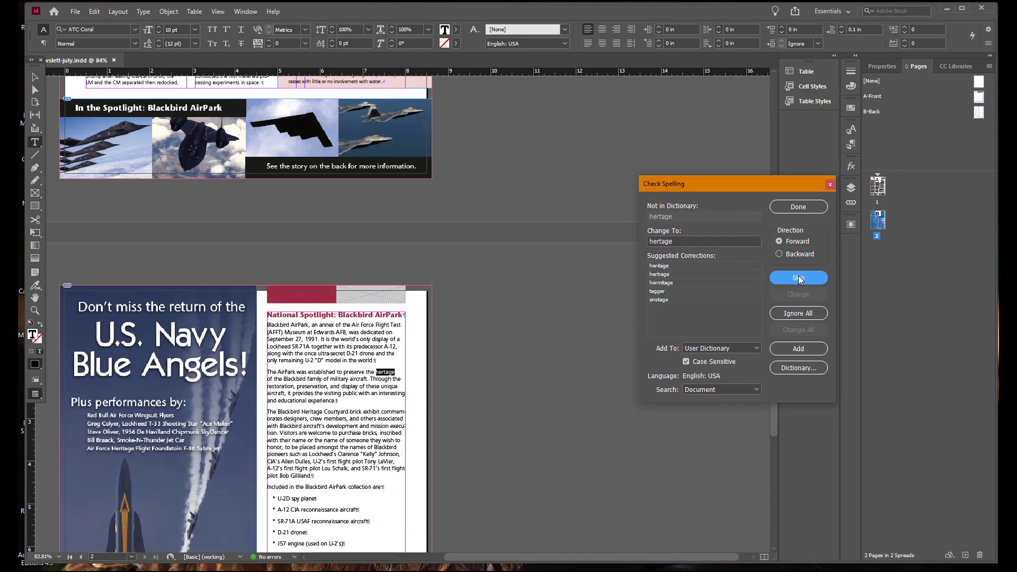
pyautogui.click(799, 278)
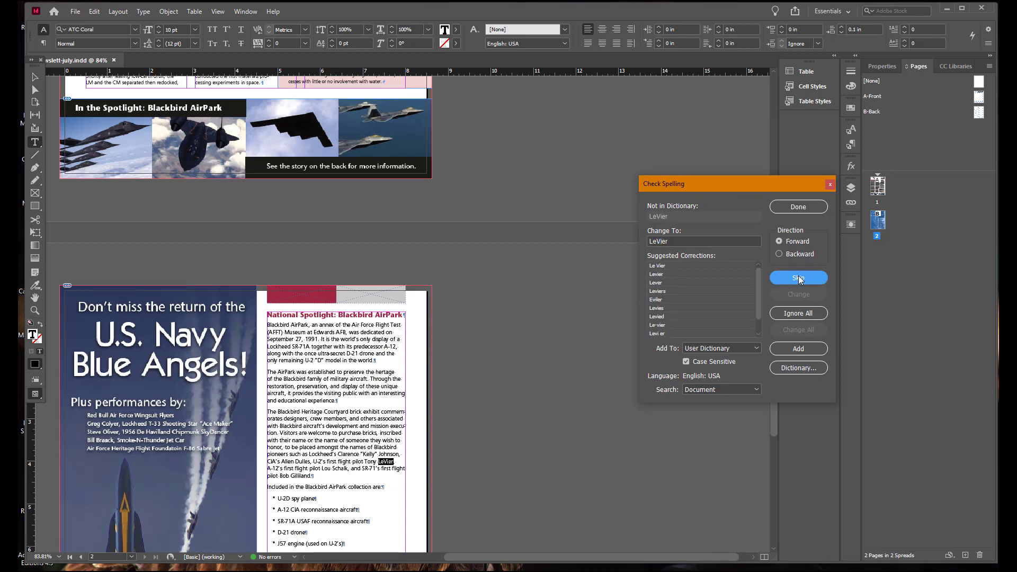
# - Restart the check from the story's first paragraph, skip "AirPark" and replace "hertage" with the suggested "heritage"
pyautogui.scroll(-1, 480, 314)
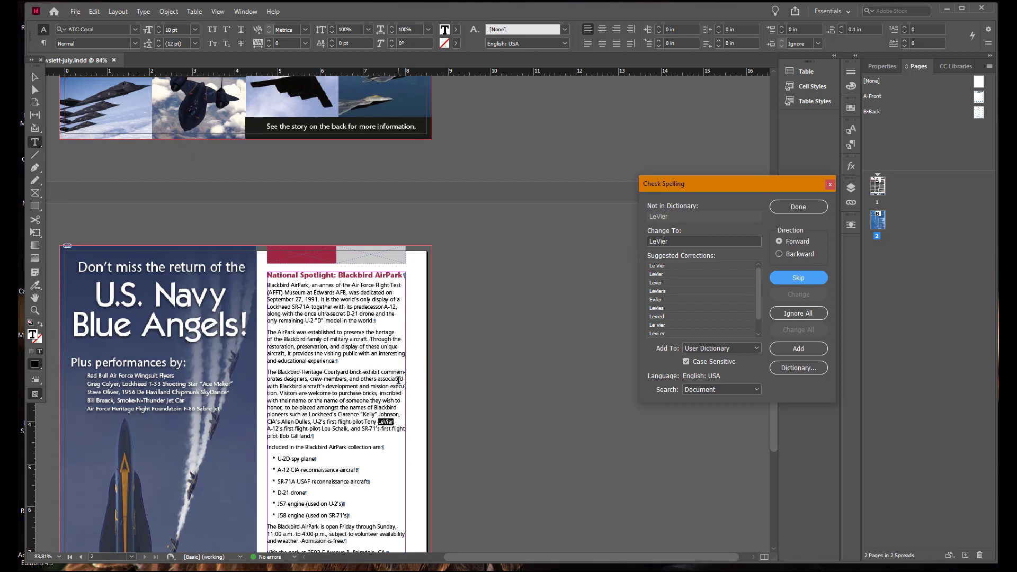
pyautogui.click(327, 315)
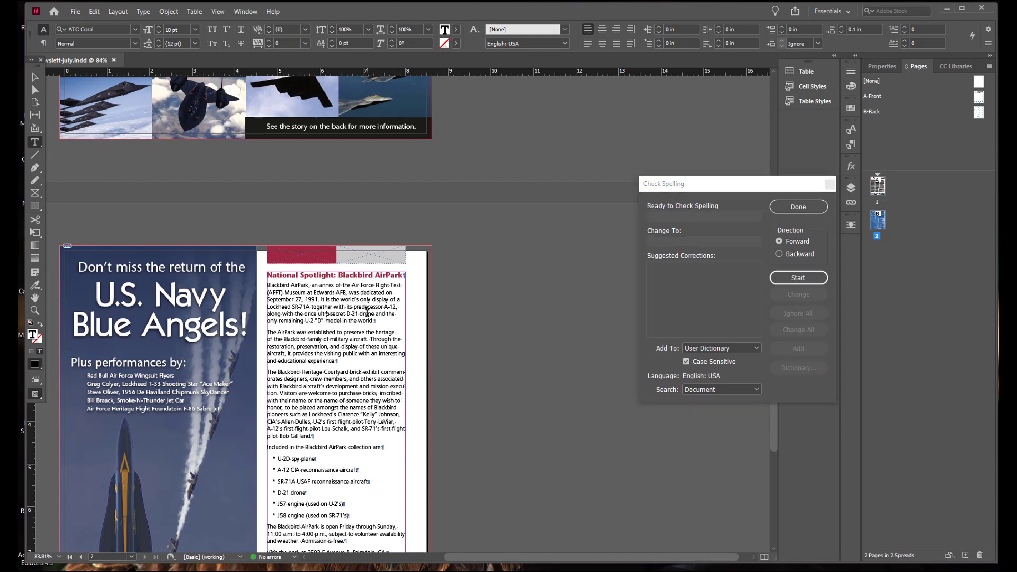
pyautogui.click(794, 277)
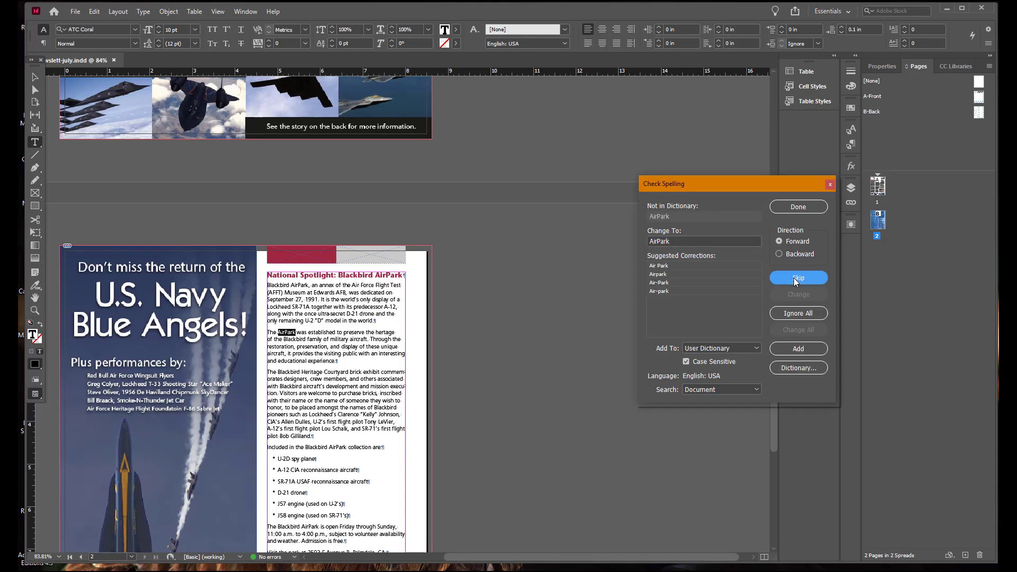
pyautogui.click(799, 280)
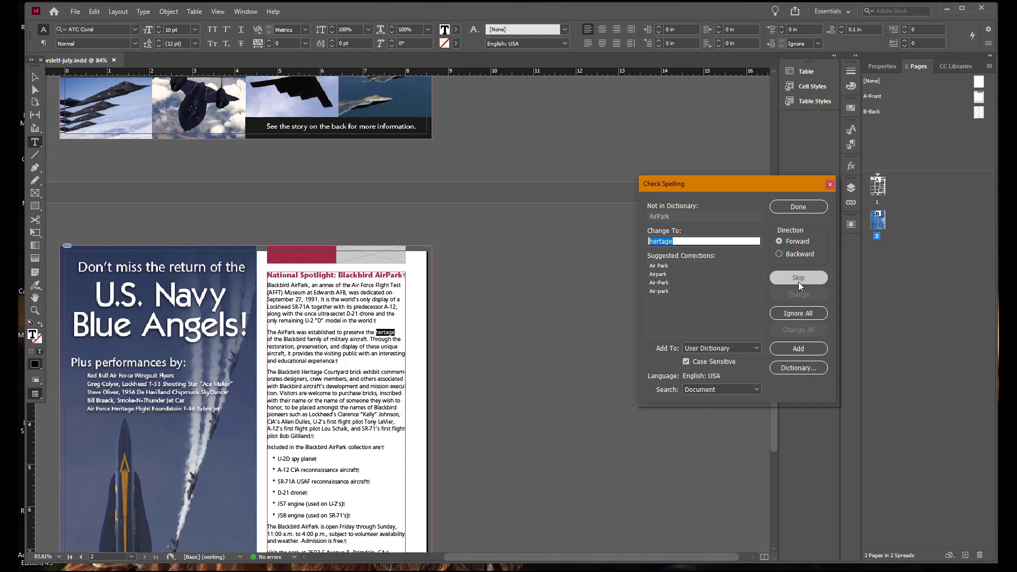
pyautogui.click(680, 266)
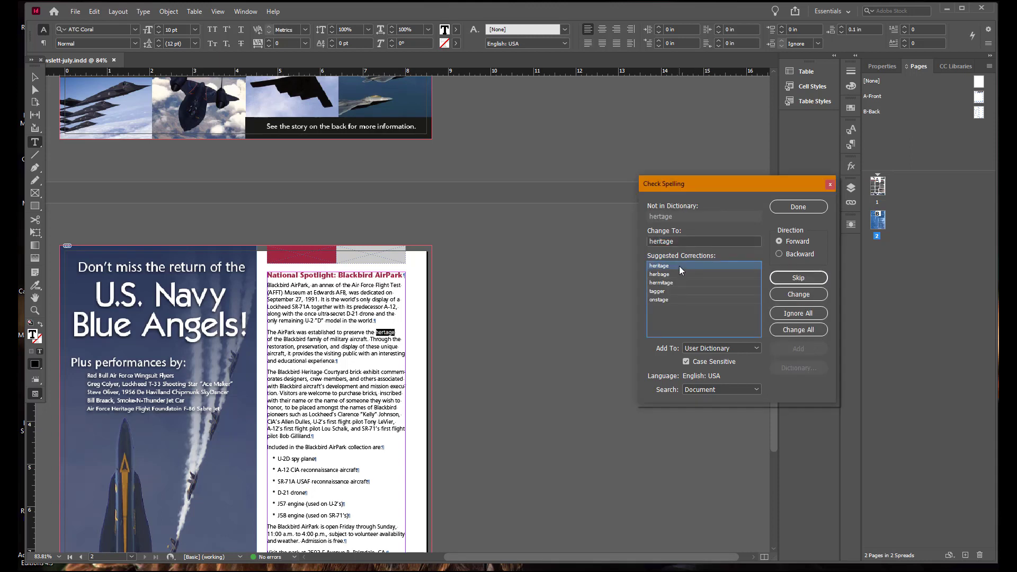
pyautogui.click(797, 294)
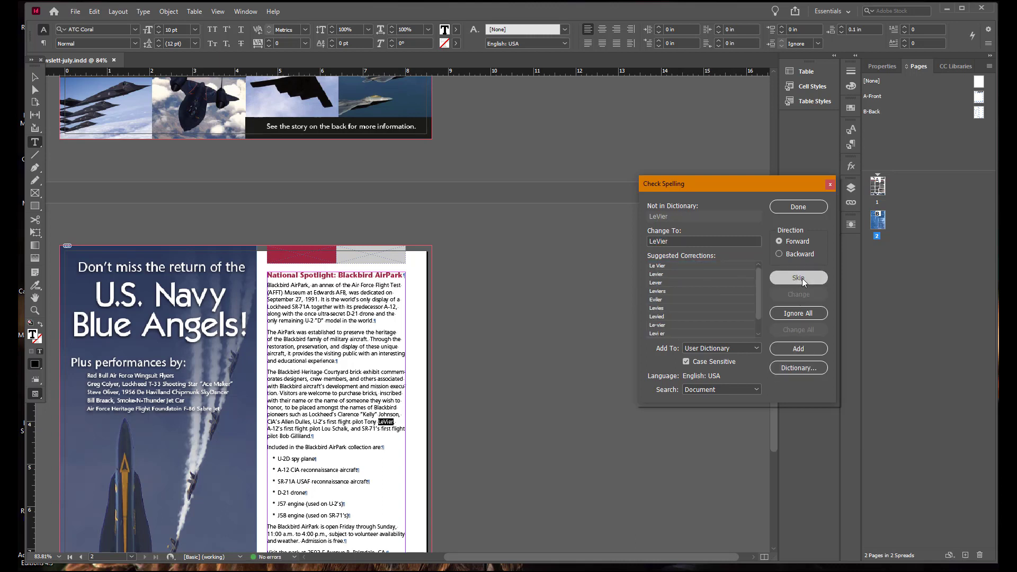
# - Skip the pilot surnames, "AirPark" and "Palmdale" flagged between the Heritage Courtyard paragraph and the AirPark phone number line
pyautogui.click(802, 278)
pyautogui.click(802, 278)
pyautogui.click(802, 278)
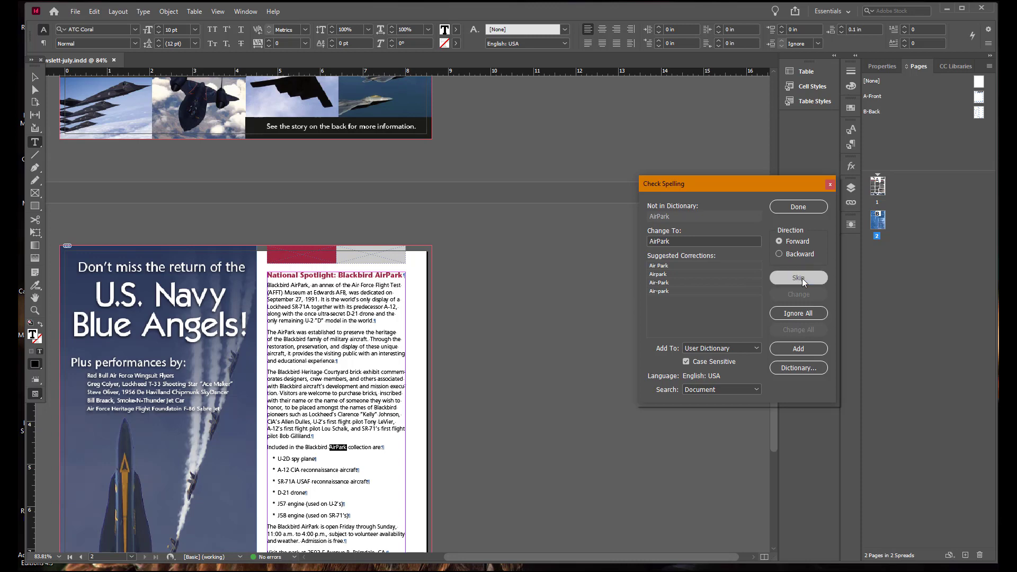
pyautogui.click(802, 278)
pyautogui.click(802, 278)
pyautogui.click(802, 278)
pyautogui.click(798, 278)
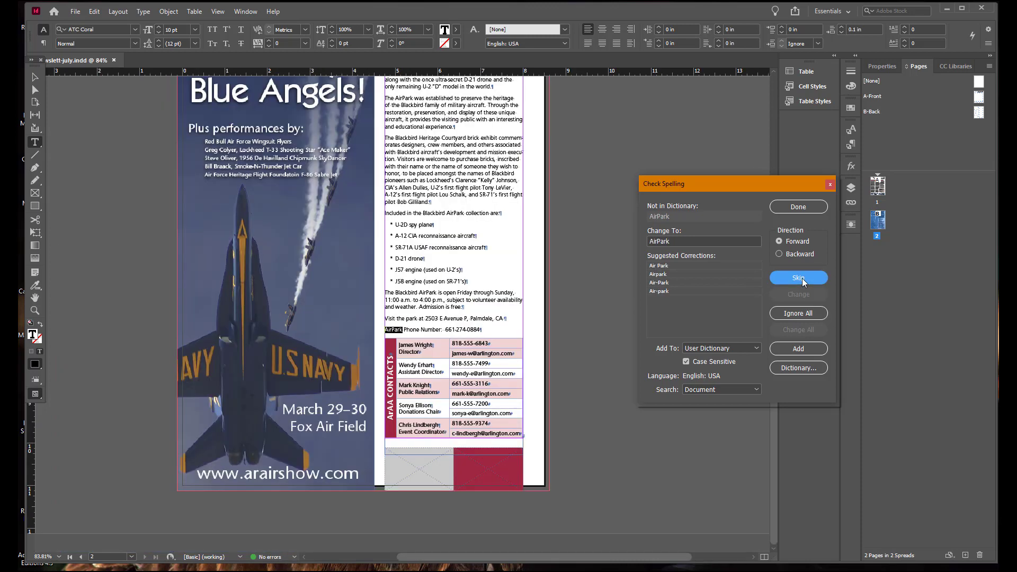
# - Skip "AirPark" before the phone number and the flagged parts of the contacts table's e-mail addresses, continuing the check into the National Spotlight story
pyautogui.click(798, 278)
pyautogui.click(799, 279)
pyautogui.click(802, 279)
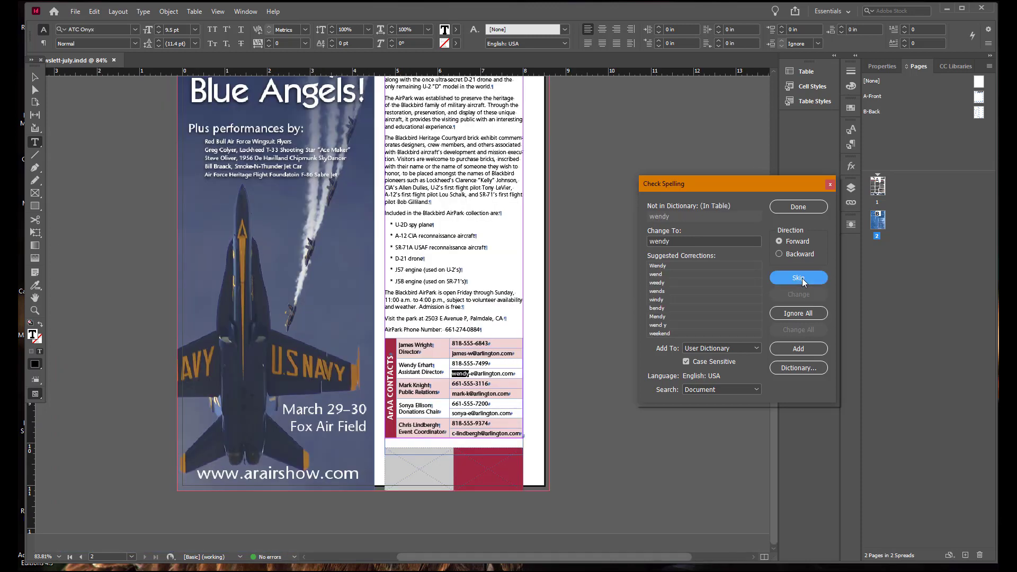
pyautogui.click(803, 278)
pyautogui.click(802, 278)
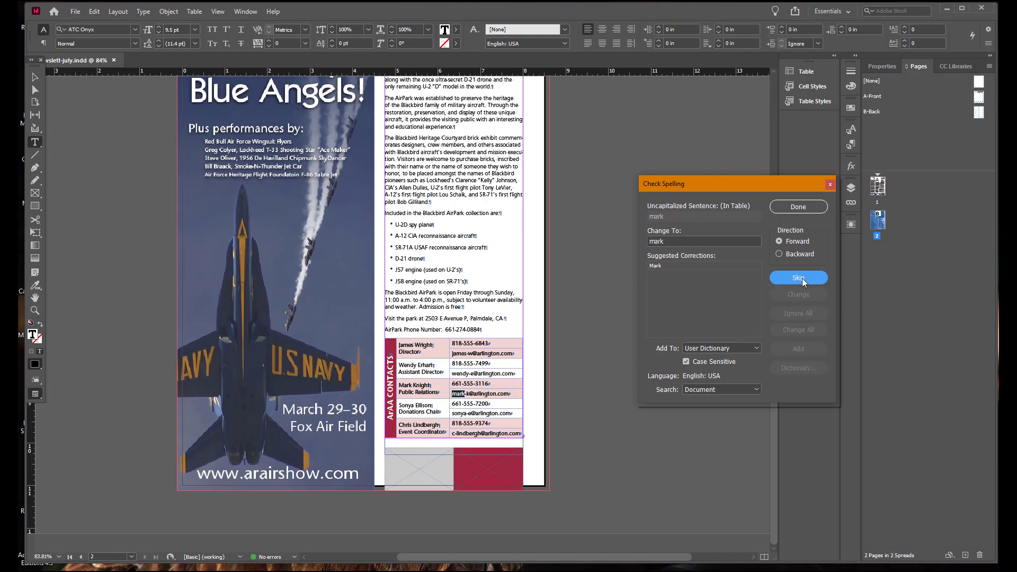
pyautogui.click(802, 279)
pyautogui.click(802, 278)
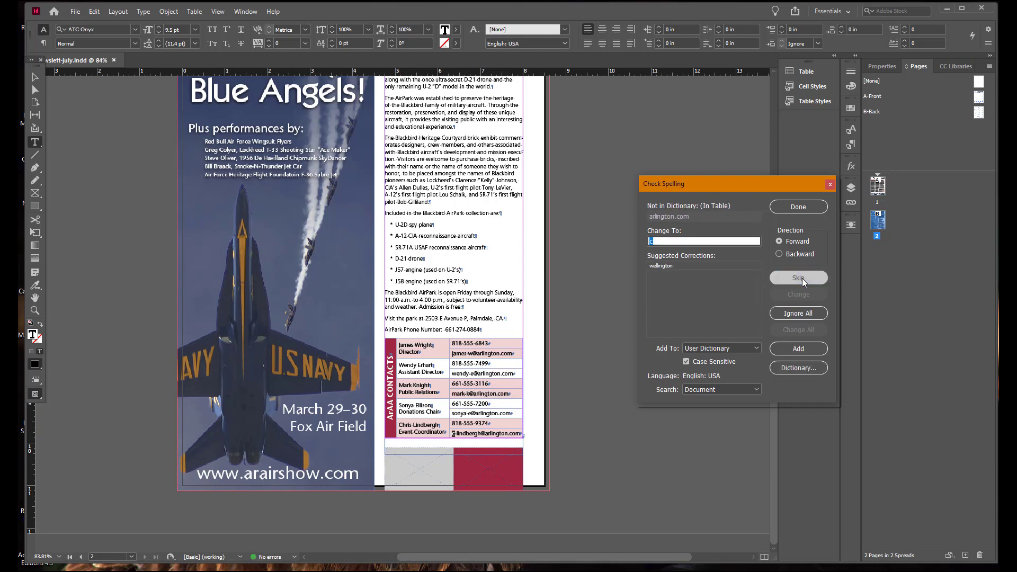
pyautogui.click(802, 278)
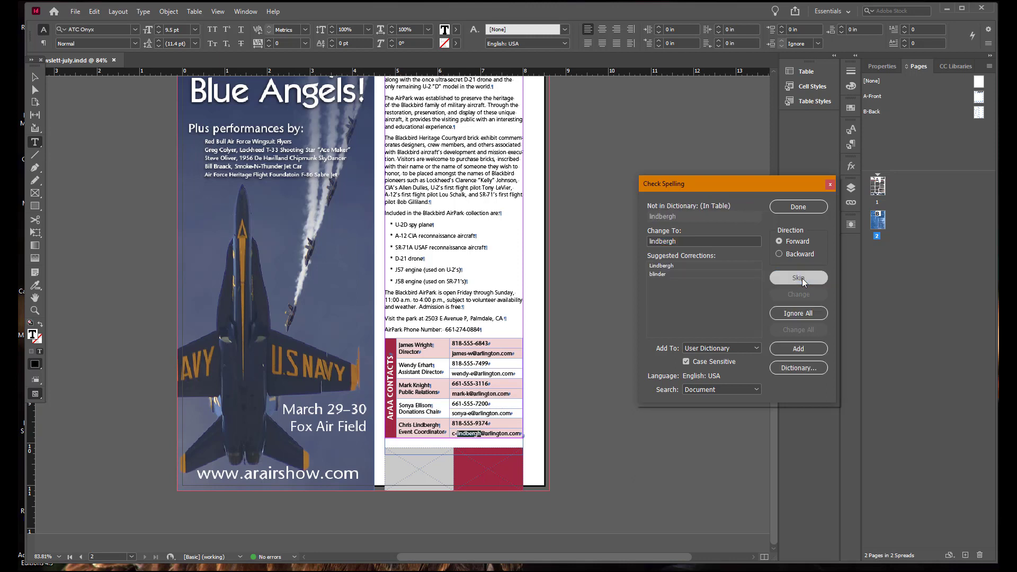
pyautogui.click(802, 278)
pyautogui.click(802, 278)
pyautogui.click(802, 278)
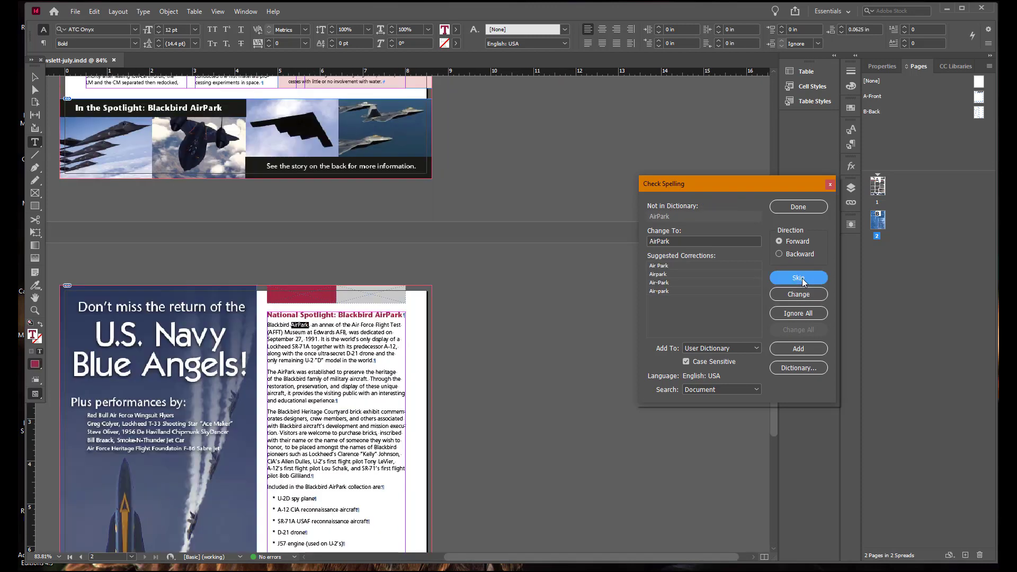
# - Skip "AirPark" in the Spotlight story, then "undocking", "redocking", "seismicity" and the remaining flagged terms in the Moon Walk article
pyautogui.click(802, 278)
pyautogui.click(802, 278)
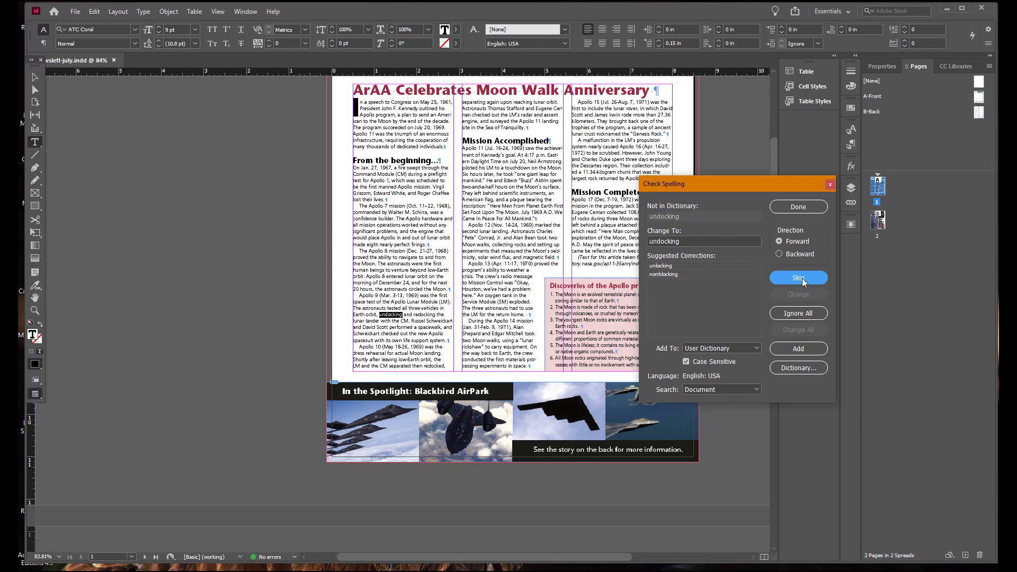
pyautogui.click(802, 278)
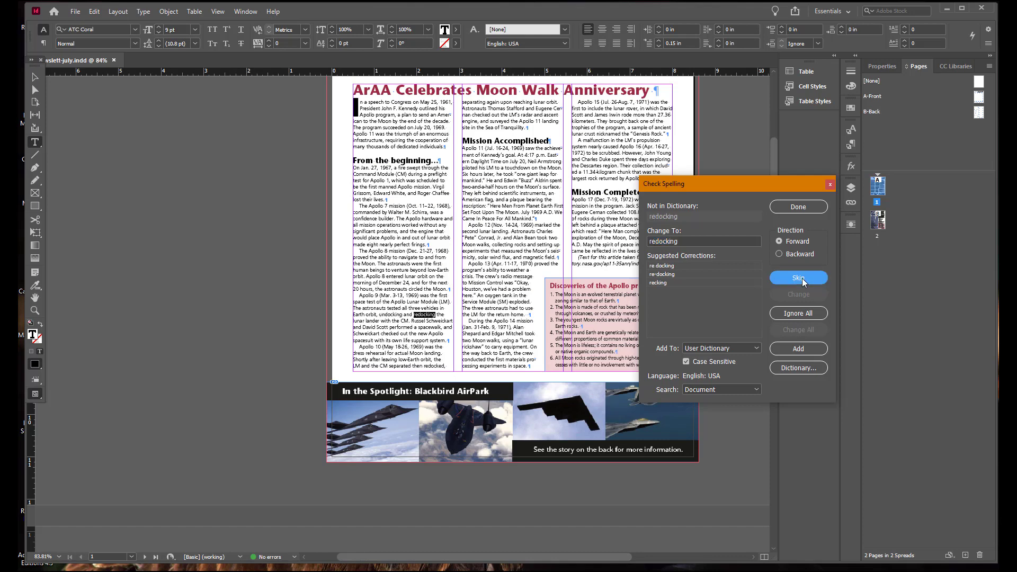
pyautogui.click(802, 278)
pyautogui.click(802, 278)
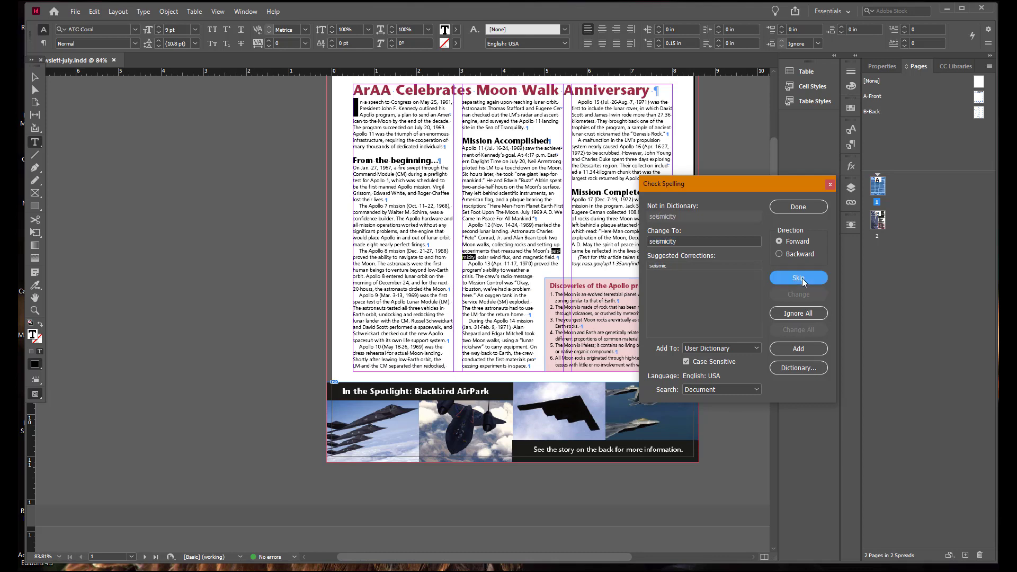
pyautogui.click(802, 278)
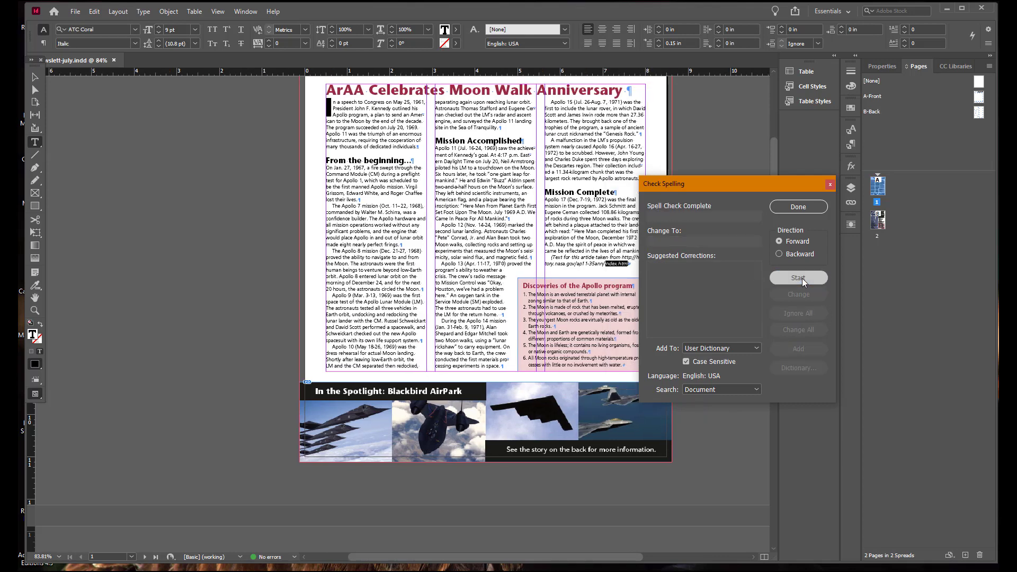
# - Restart the document spell check and skip "redocked" and the other flagged terms in the Moon Walk article
pyautogui.click(802, 278)
pyautogui.click(802, 278)
pyautogui.click(802, 278)
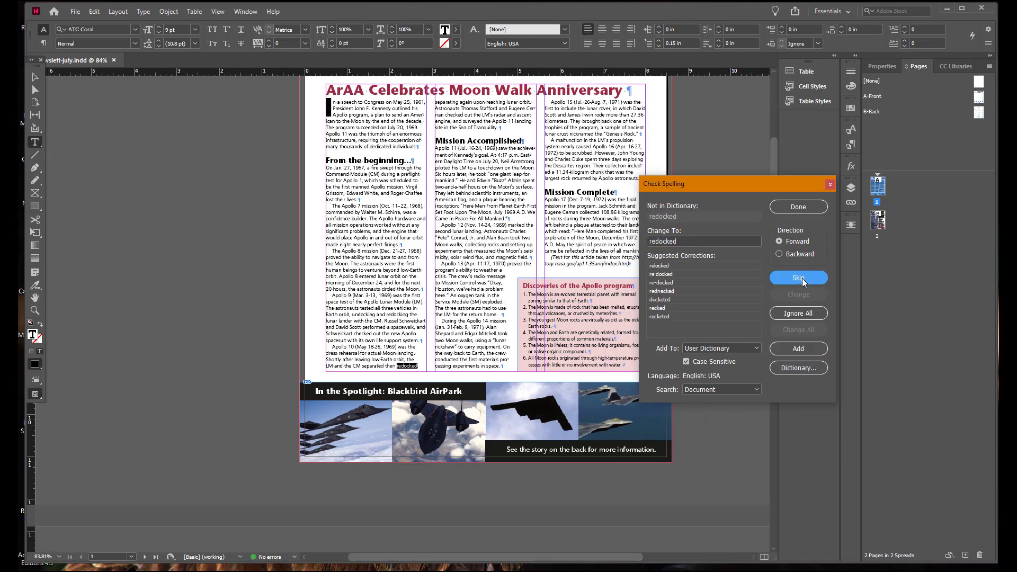
pyautogui.click(802, 278)
pyautogui.click(802, 278)
pyautogui.click(802, 278)
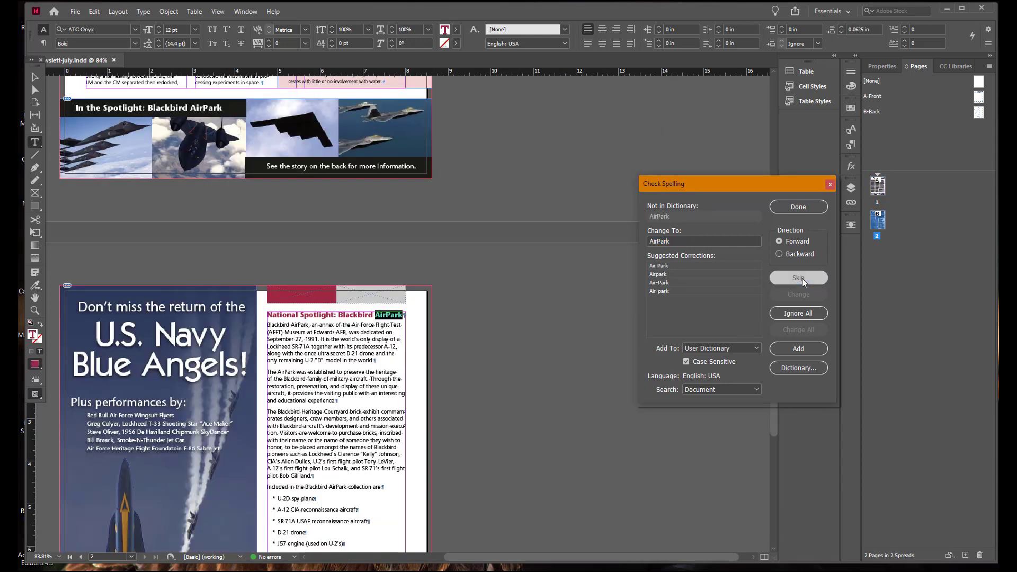
# - Skip "AirPark" and the pilot surnames flagged from the National Spotlight heading through the Heritage Courtyard paragraph
pyautogui.click(802, 278)
pyautogui.click(802, 278)
pyautogui.click(802, 279)
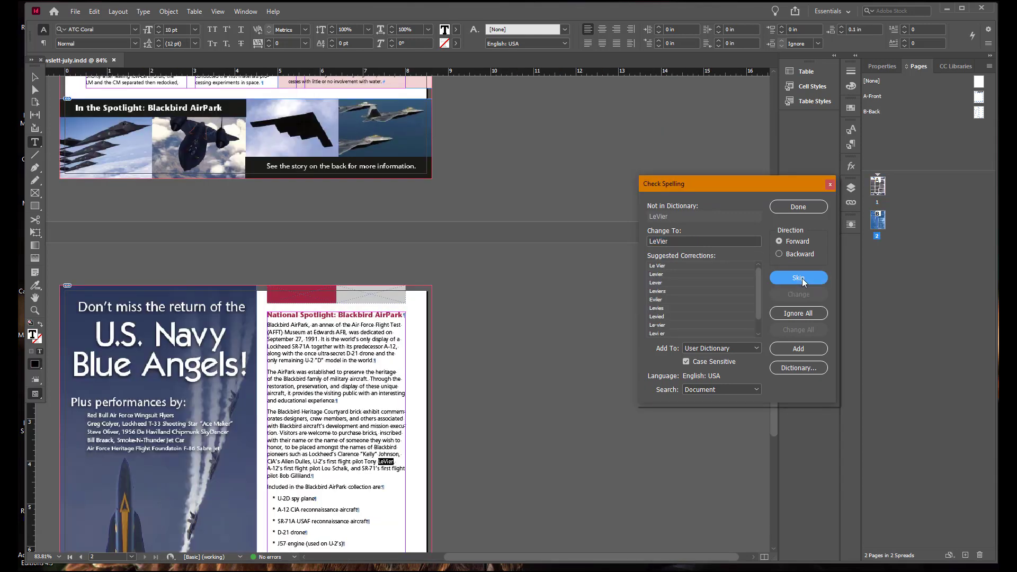
pyautogui.click(802, 278)
pyautogui.click(802, 278)
pyautogui.click(802, 278)
pyautogui.click(802, 278)
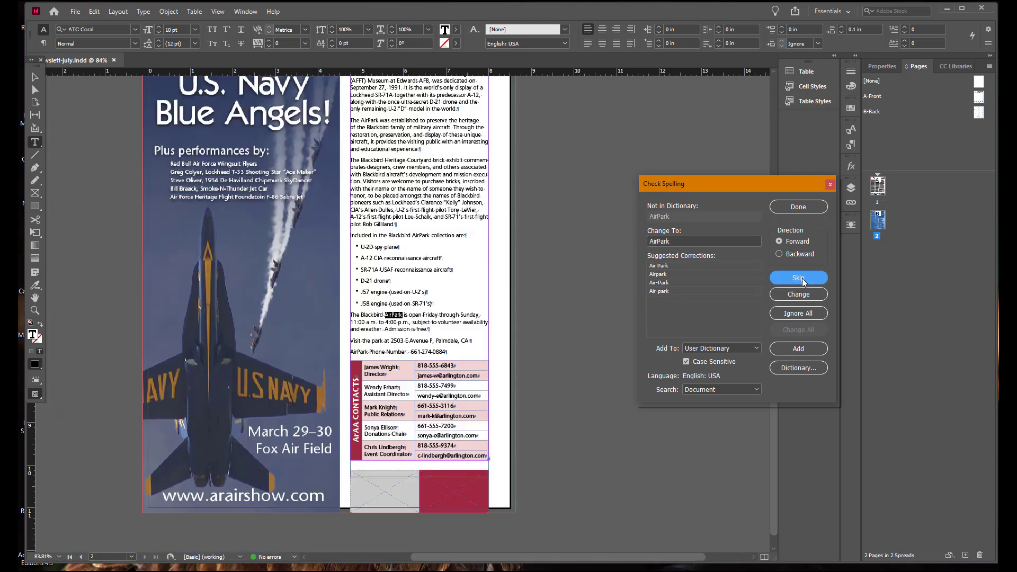
# - Skip the flagged words from the AirPark opening-hours paragraph through the contacts' e-mail addresses and finish the newsletter's spell check
pyautogui.click(802, 278)
pyautogui.click(802, 279)
pyautogui.click(802, 278)
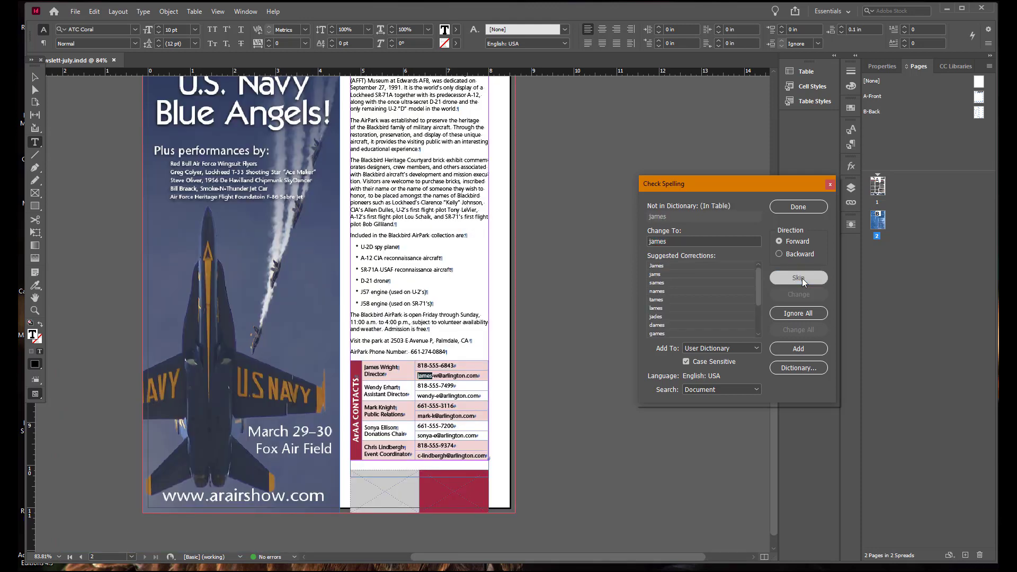
pyautogui.click(802, 278)
pyautogui.click(803, 279)
pyautogui.click(802, 278)
pyautogui.click(802, 278)
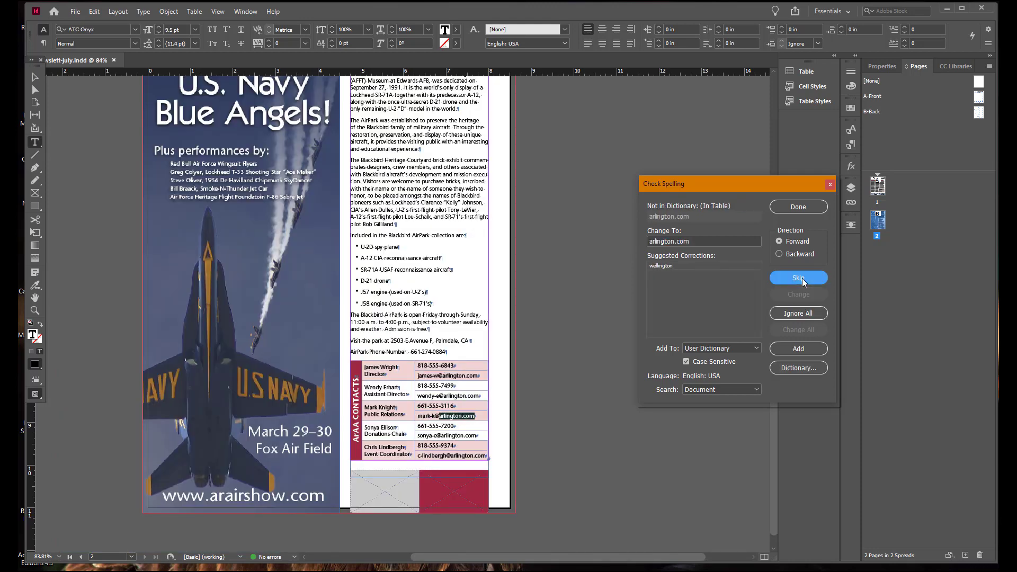
pyautogui.click(802, 278)
pyautogui.click(802, 278)
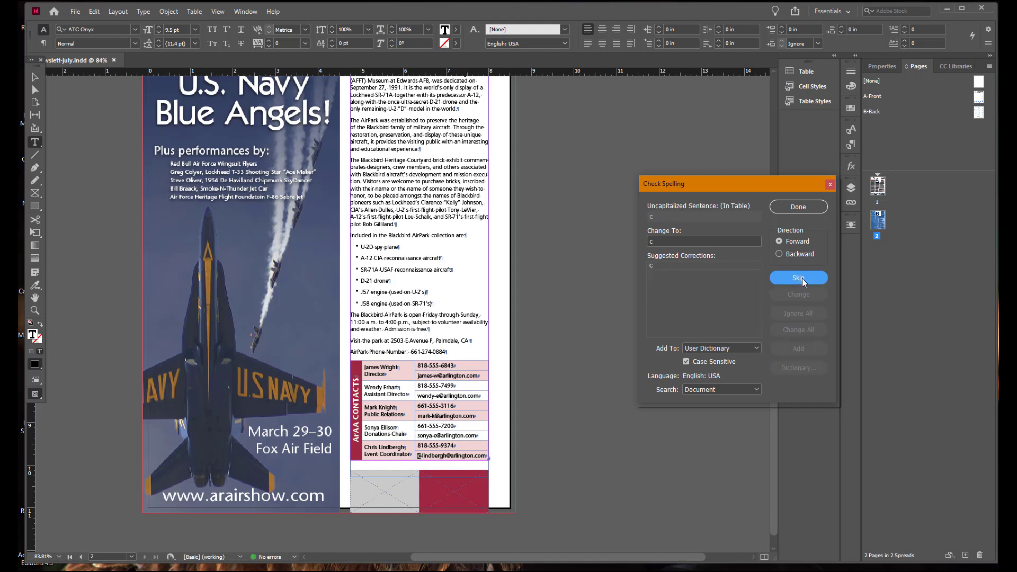
pyautogui.click(803, 278)
pyautogui.click(802, 278)
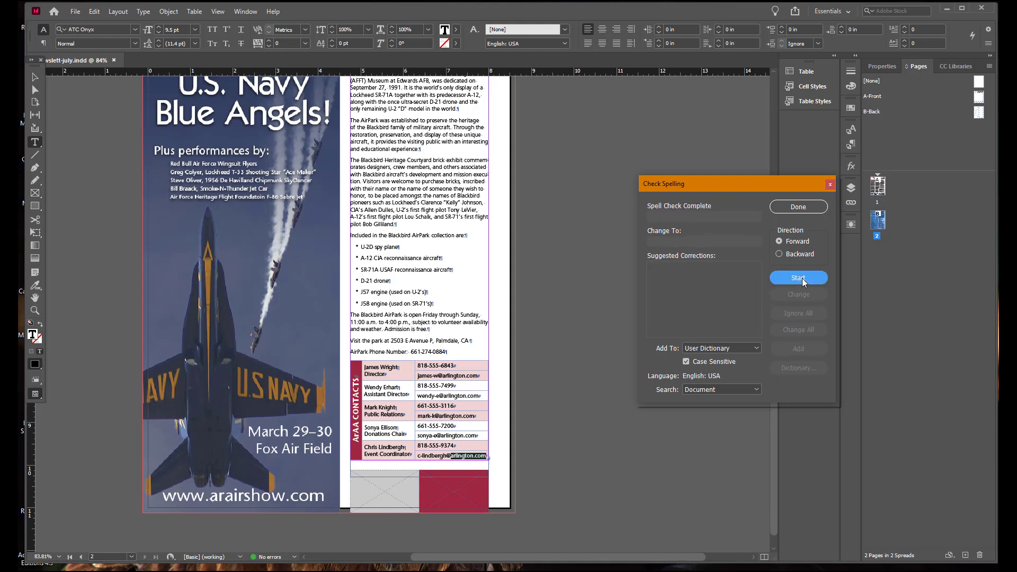
pyautogui.click(799, 207)
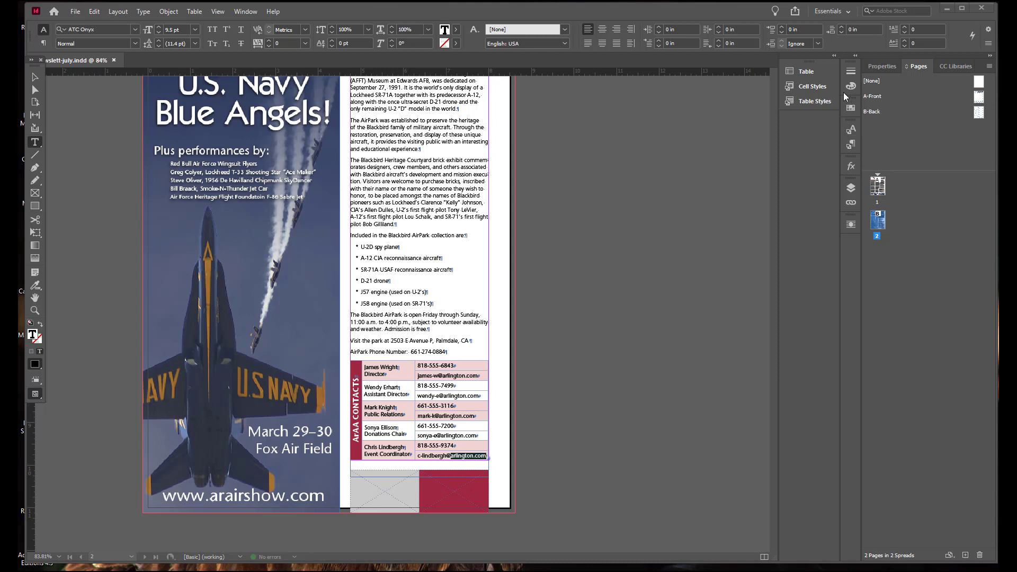
# - Open the linked angels-ad.indd advertisement as its original document for editing
pyautogui.click(854, 204)
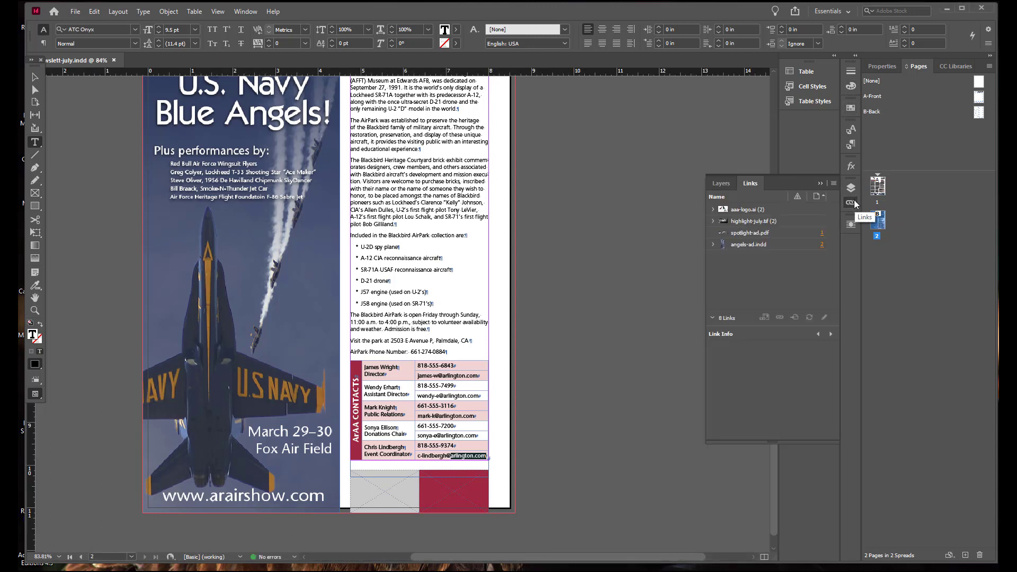
pyautogui.click(768, 246)
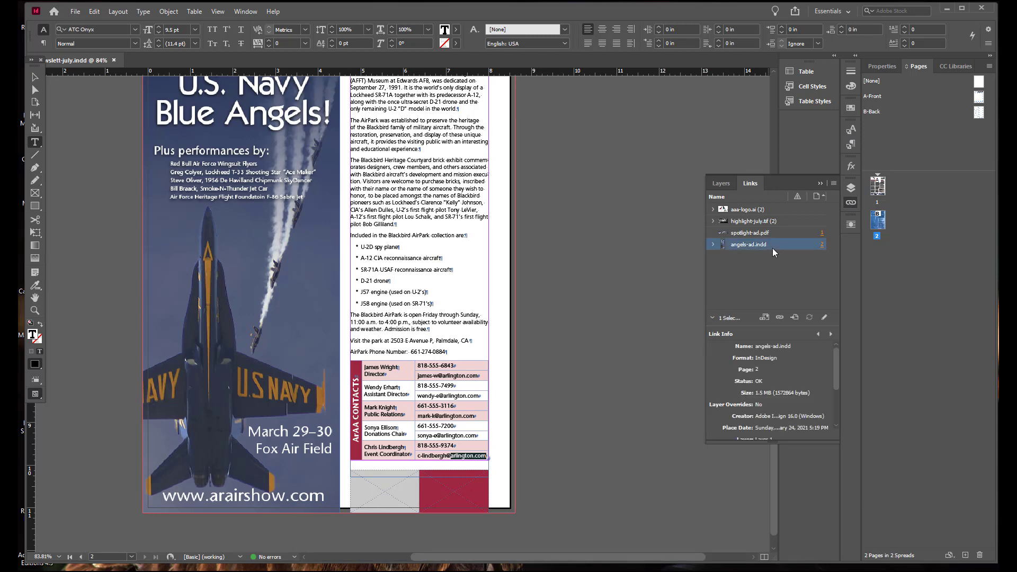
pyautogui.click(825, 317)
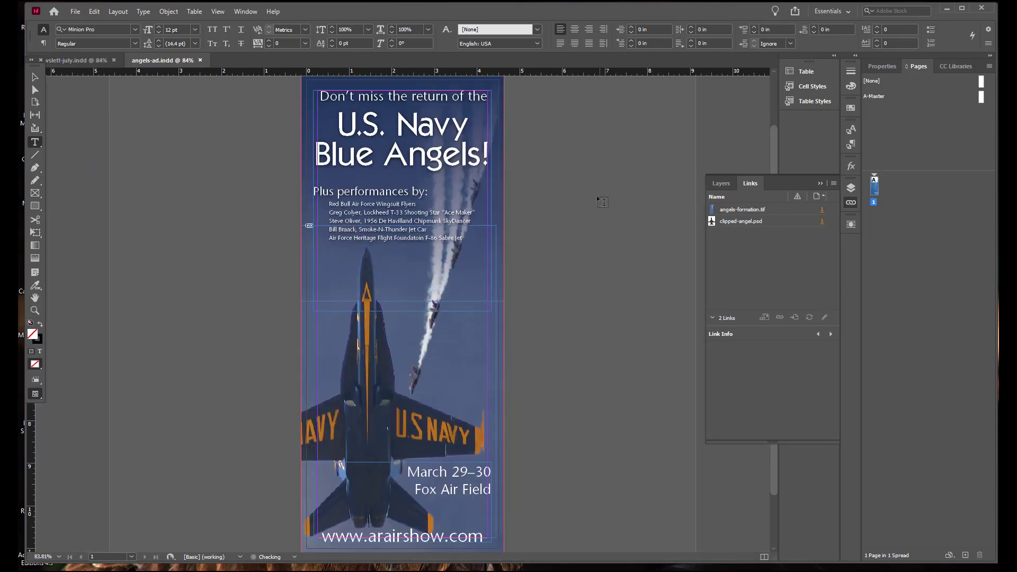
pyautogui.click(95, 11)
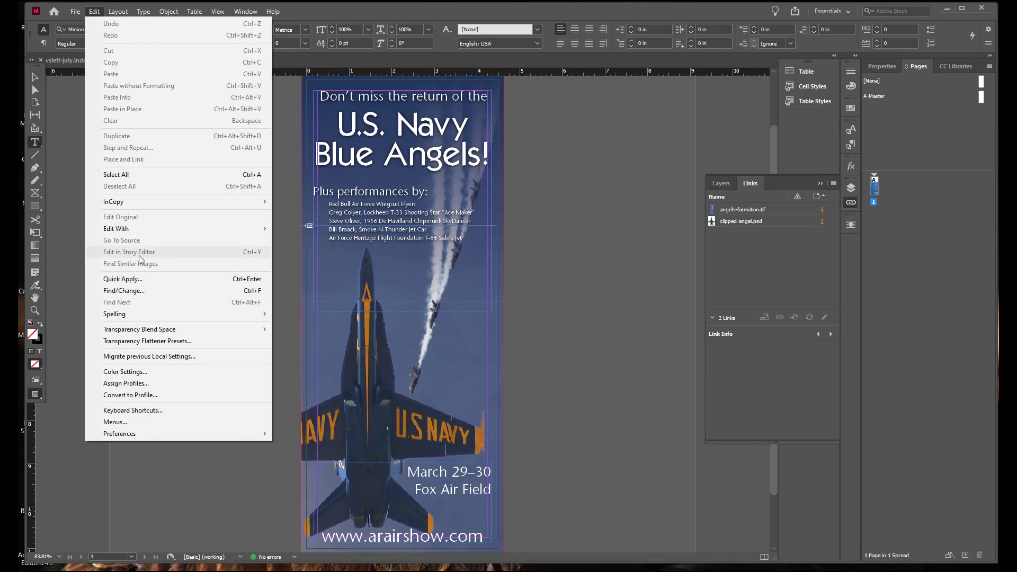
pyautogui.moveTo(132, 313)
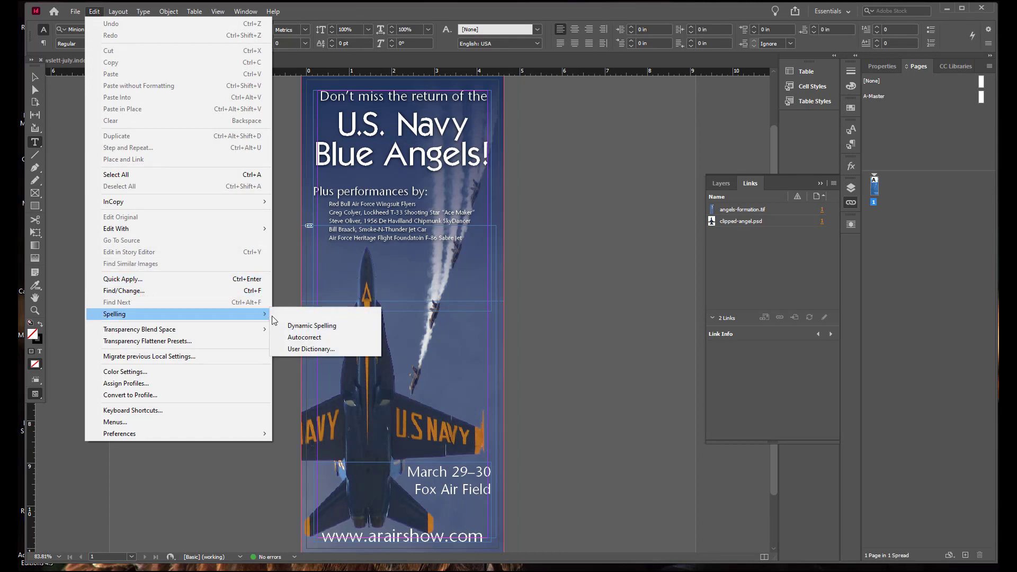
pyautogui.click(288, 316)
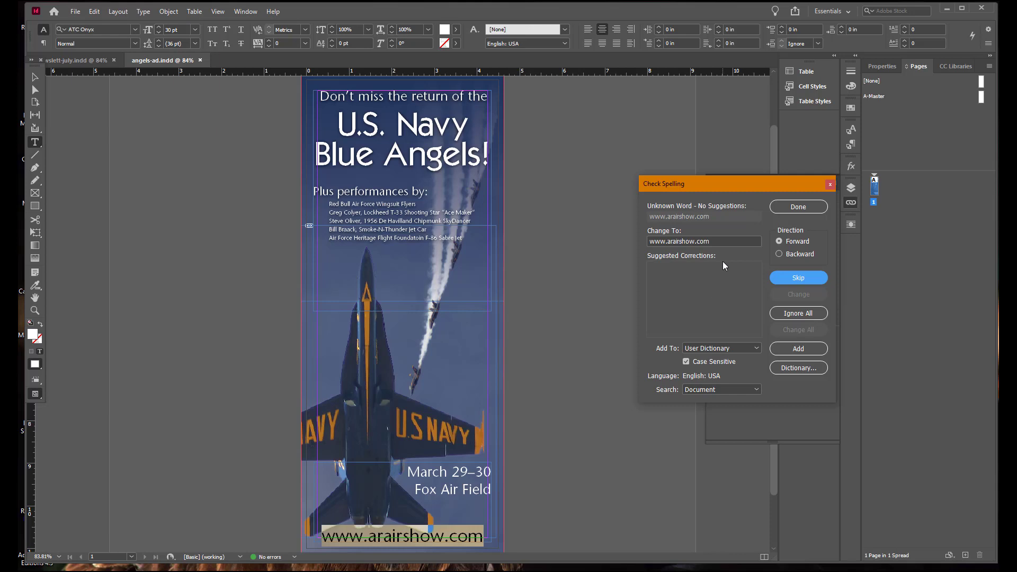
pyautogui.click(798, 280)
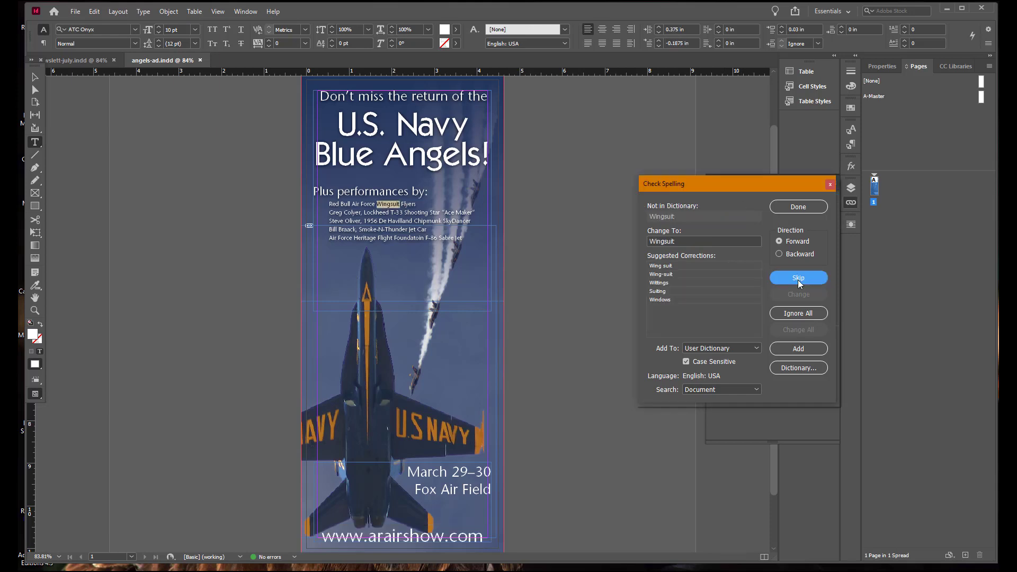
pyautogui.click(798, 278)
pyautogui.click(797, 277)
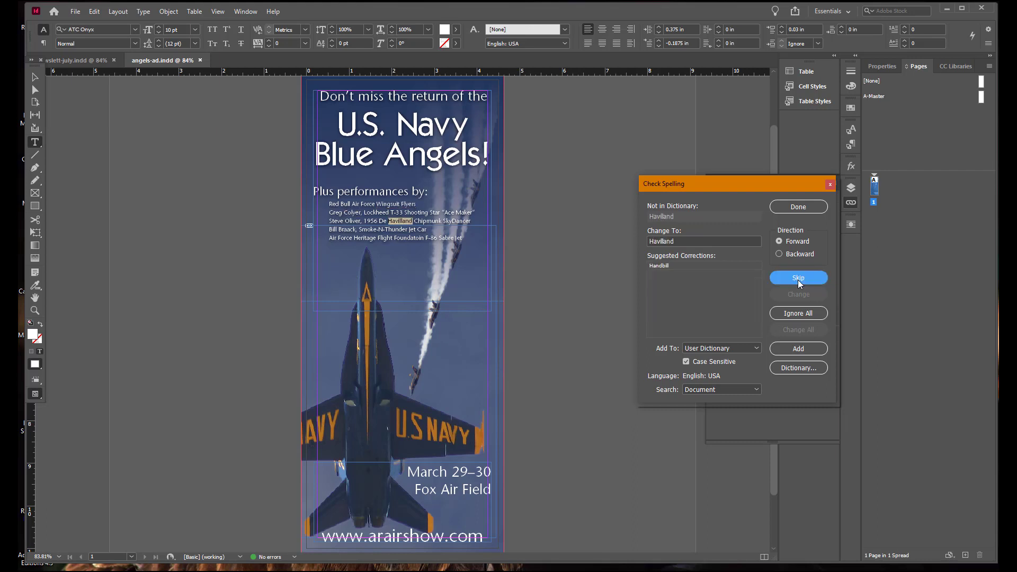
pyautogui.click(798, 279)
pyautogui.click(798, 278)
pyautogui.click(798, 279)
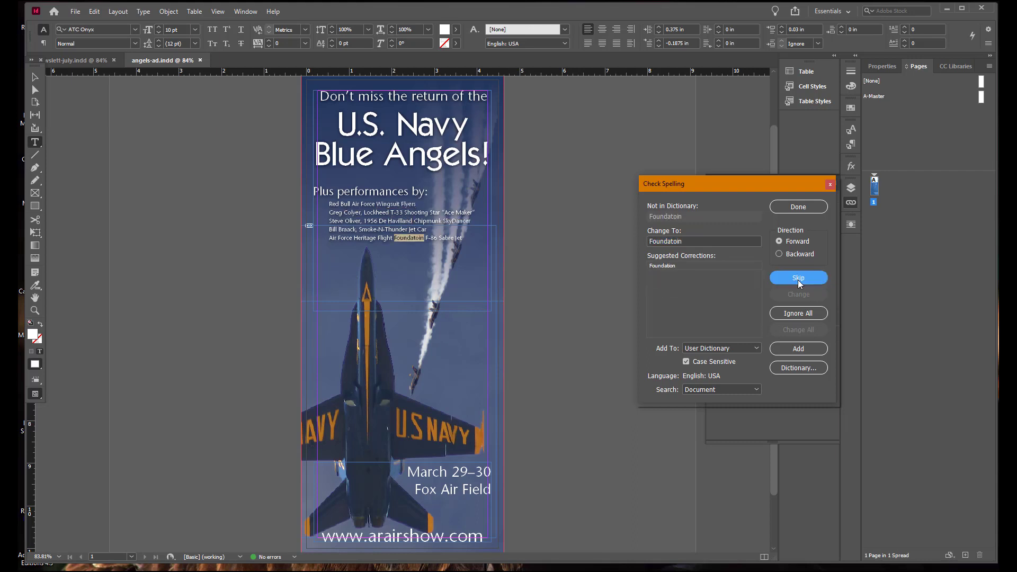
pyautogui.click(798, 280)
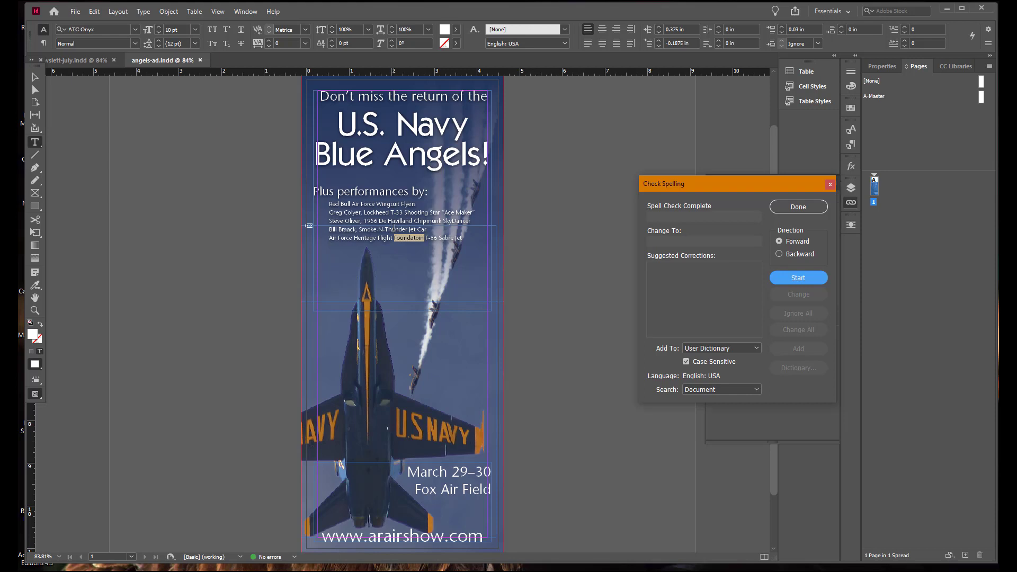
# - Restart the ad's spell check and replace "Foundatoin" with the suggested "Foundation"
pyautogui.click(804, 276)
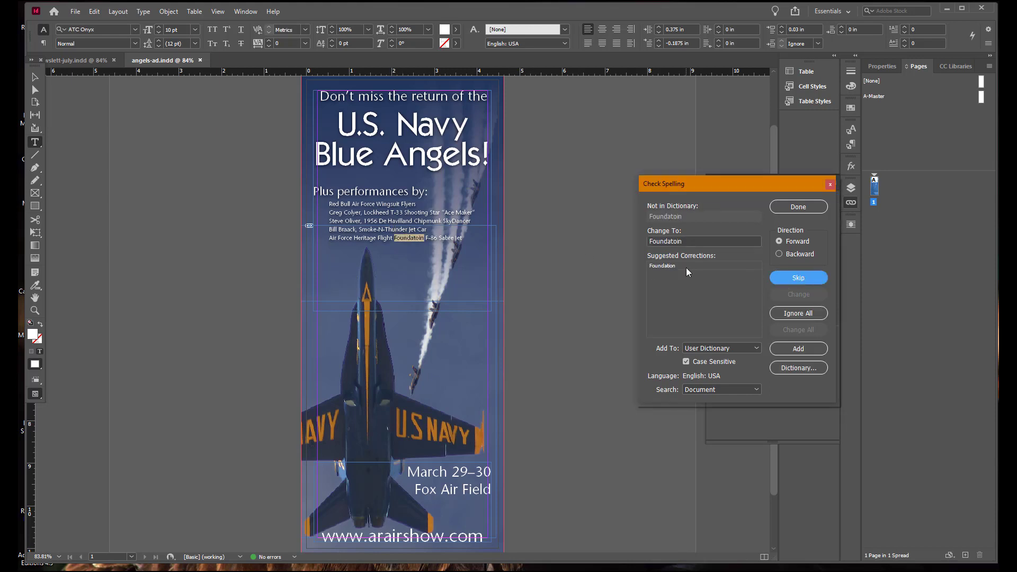
pyautogui.click(686, 267)
pyautogui.click(792, 295)
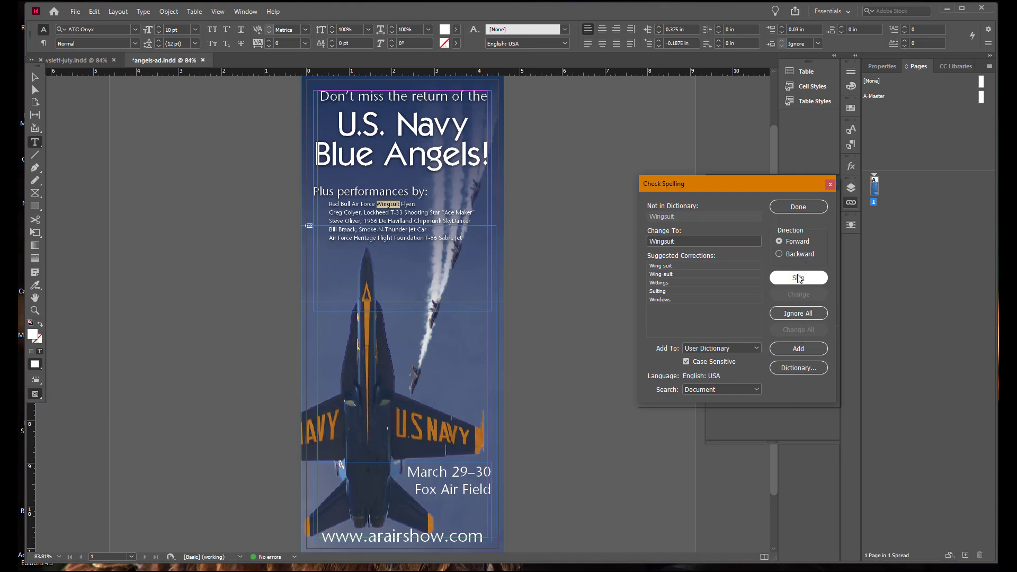
pyautogui.click(798, 279)
pyautogui.click(799, 279)
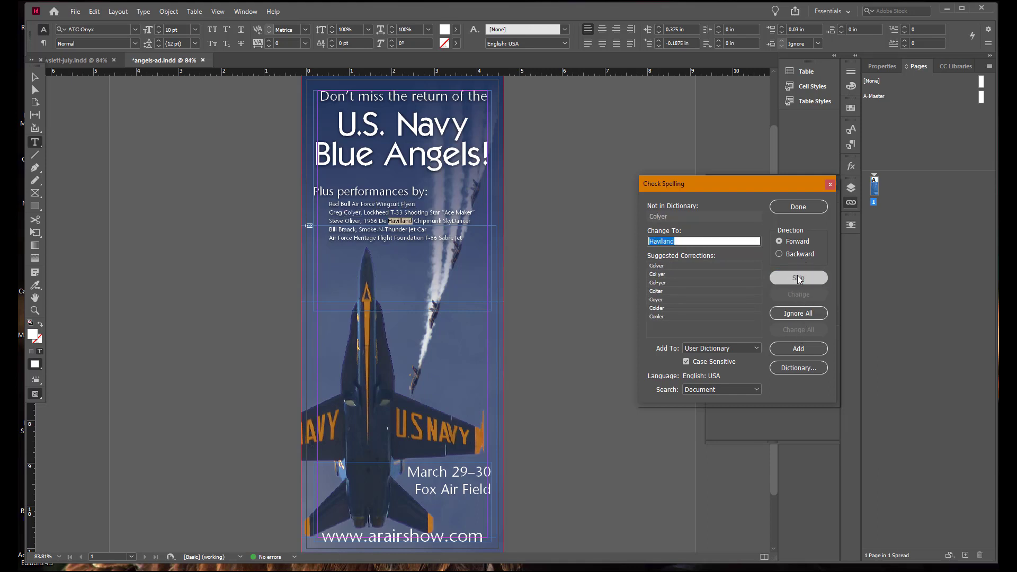
pyautogui.click(799, 279)
pyautogui.click(799, 279)
pyautogui.click(799, 279)
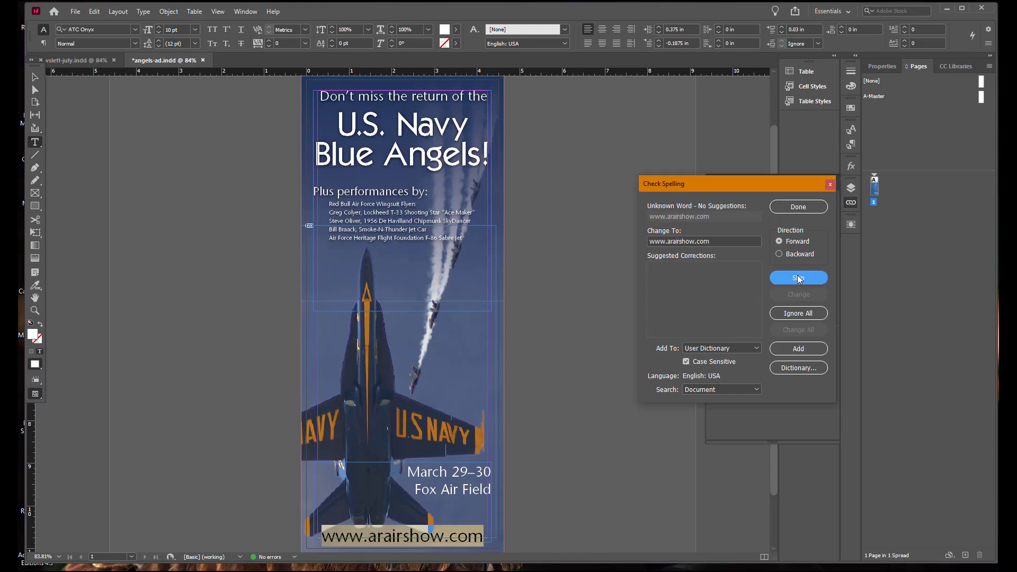
pyautogui.click(799, 279)
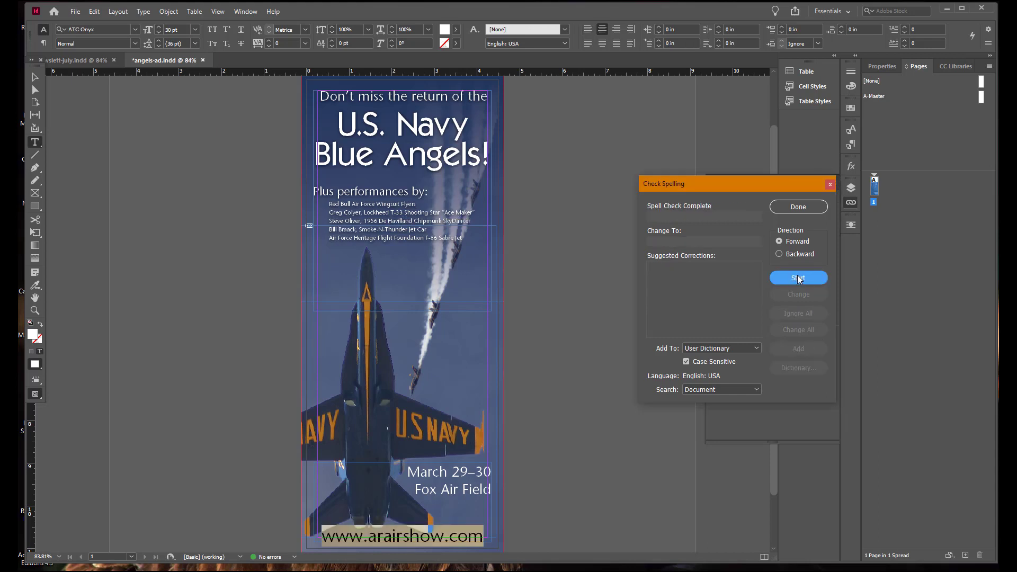
pyautogui.click(800, 206)
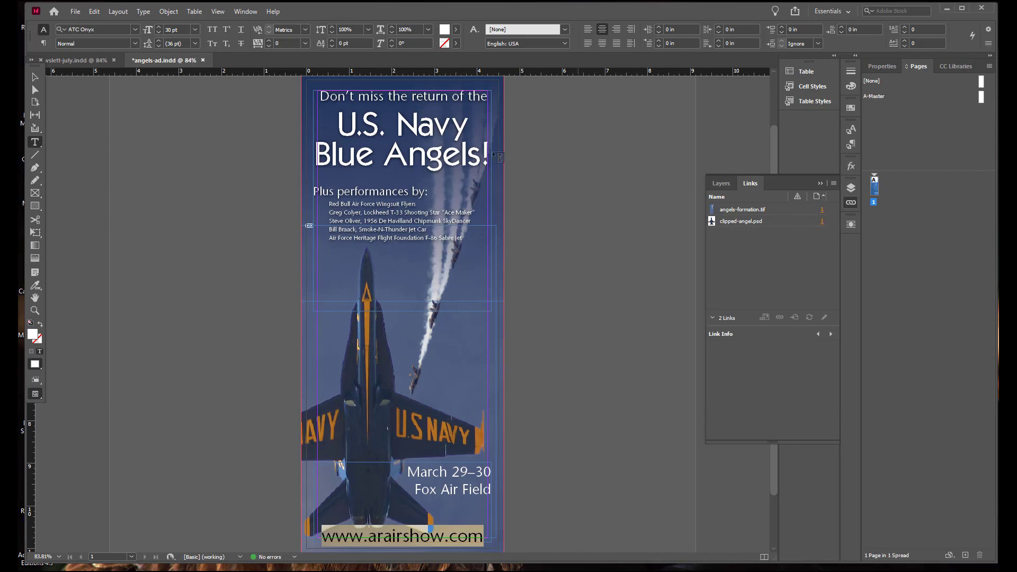
# - Save the angels-ad.indd advertisement and close it to return to the newsletter
pyautogui.click(77, 14)
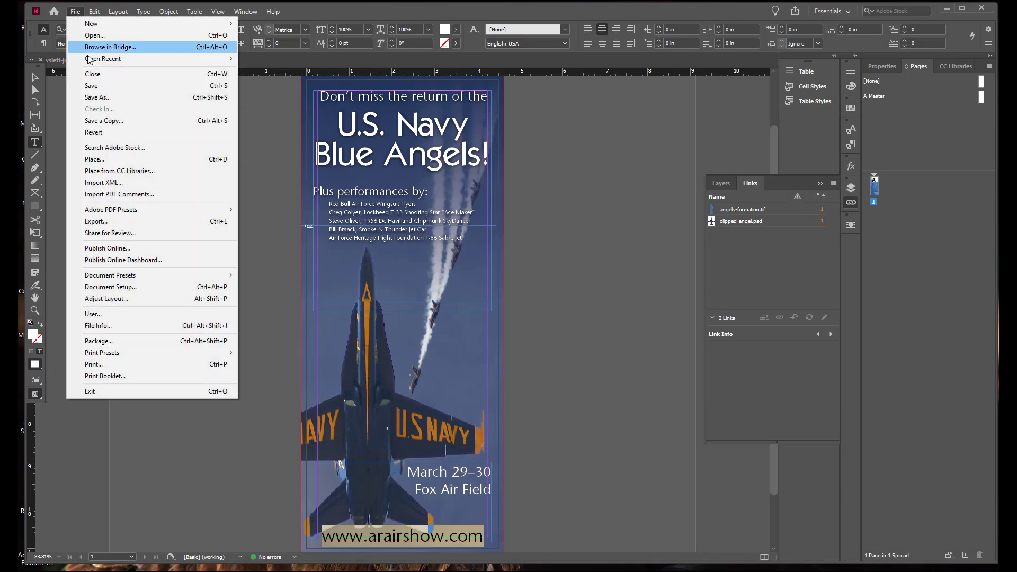
pyautogui.click(92, 84)
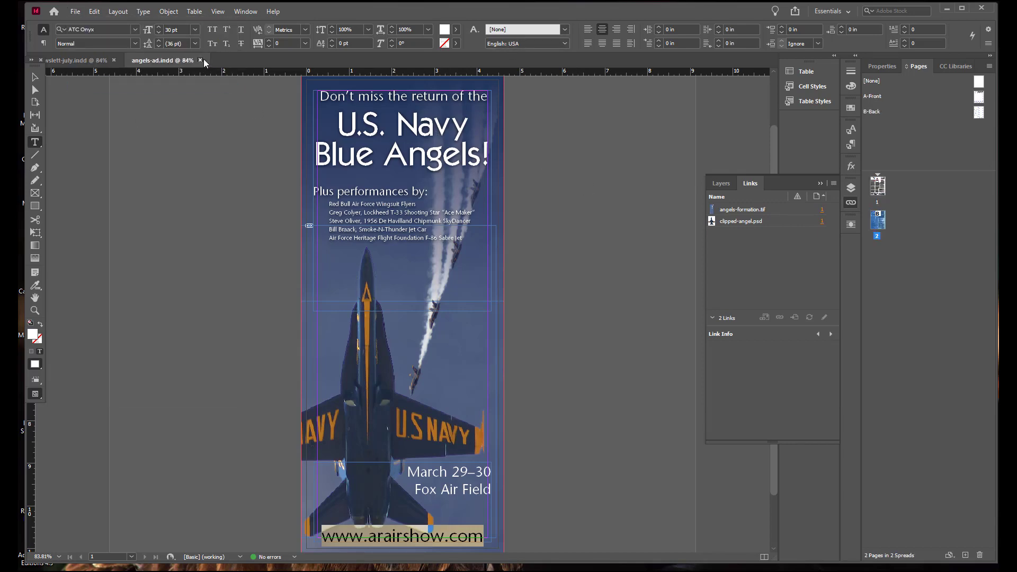
pyautogui.click(200, 60)
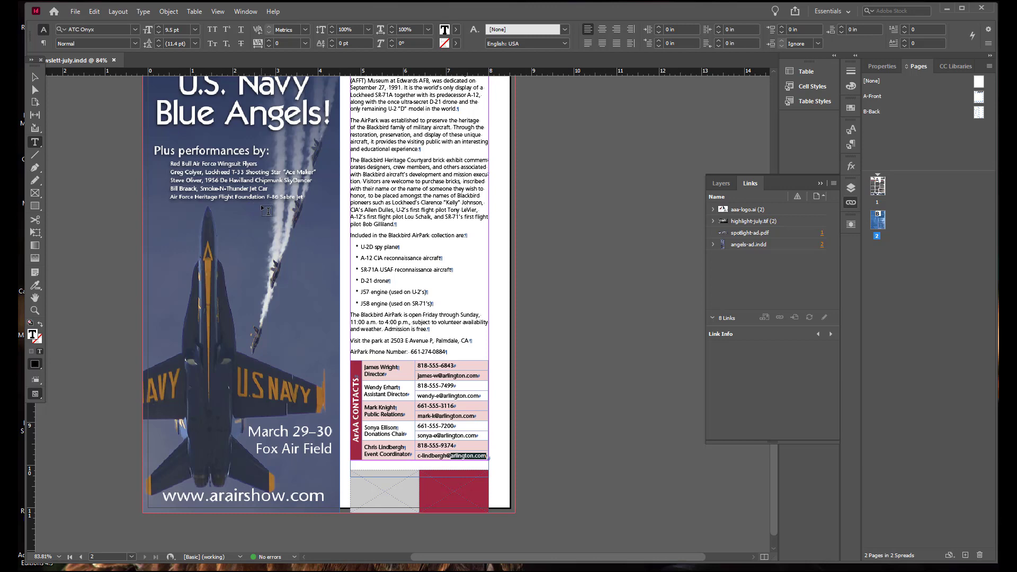
pyautogui.click(74, 11)
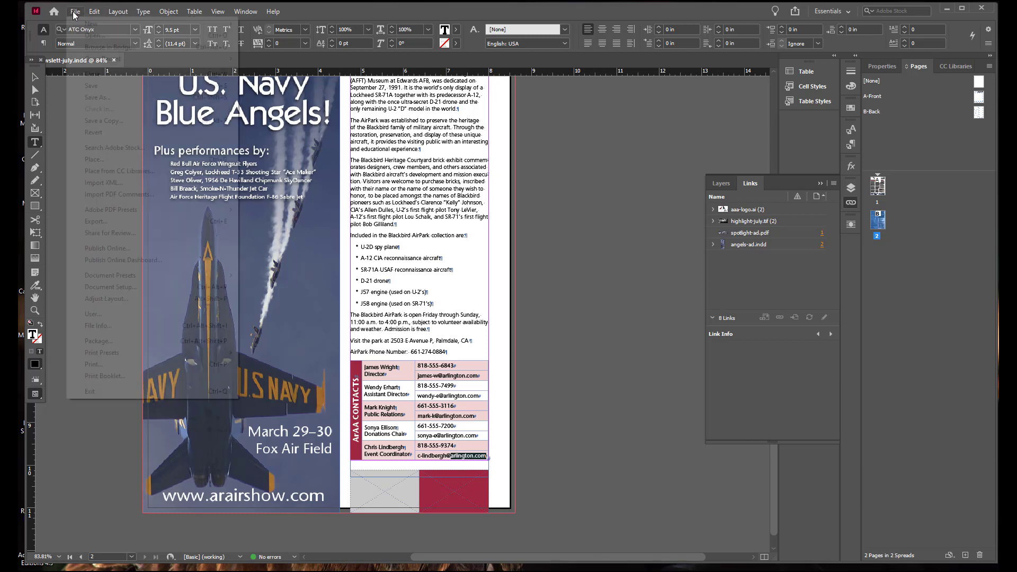
pyautogui.press('Escape')
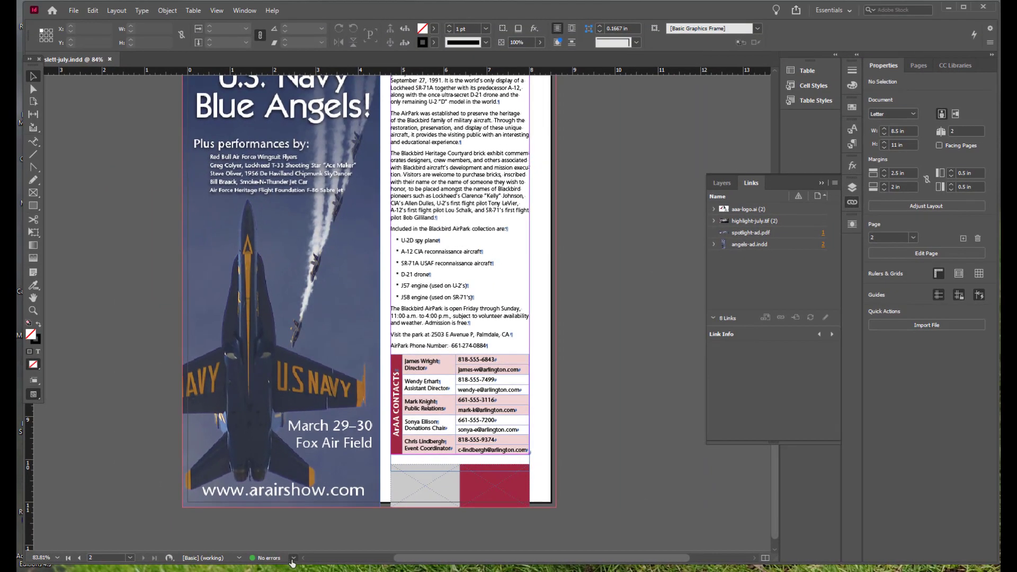
# - Open Preflight for the newsletter and create a new preflight profile named "ArAA check"
pyautogui.click(280, 548)
pyautogui.click(339, 507)
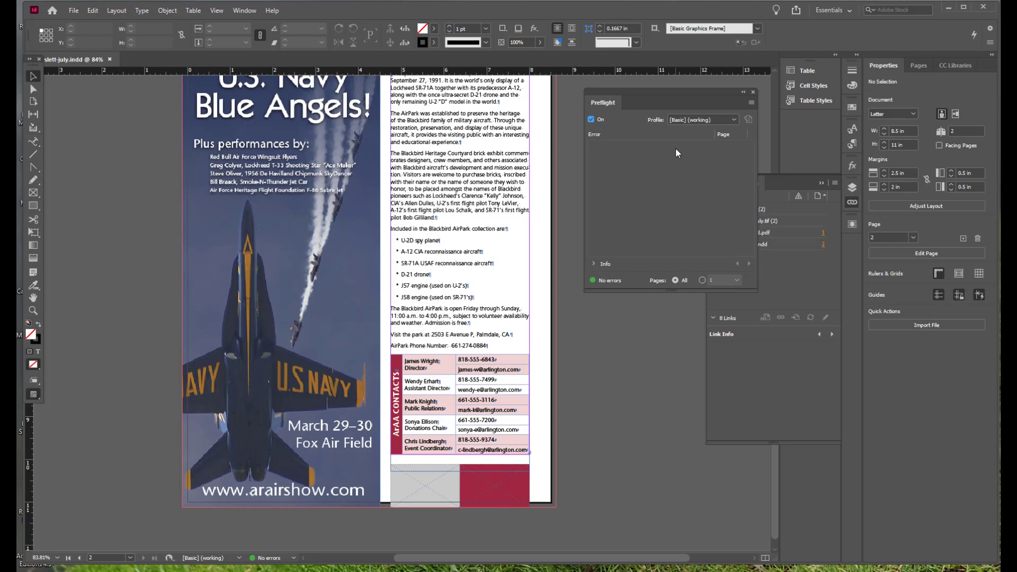
pyautogui.click(752, 102)
pyautogui.click(775, 106)
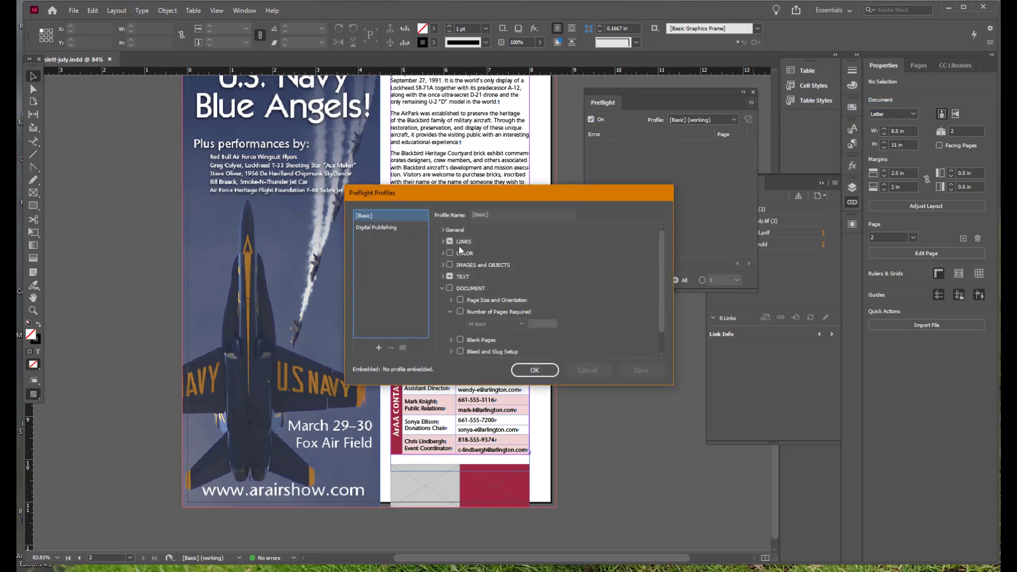
pyautogui.click(378, 347)
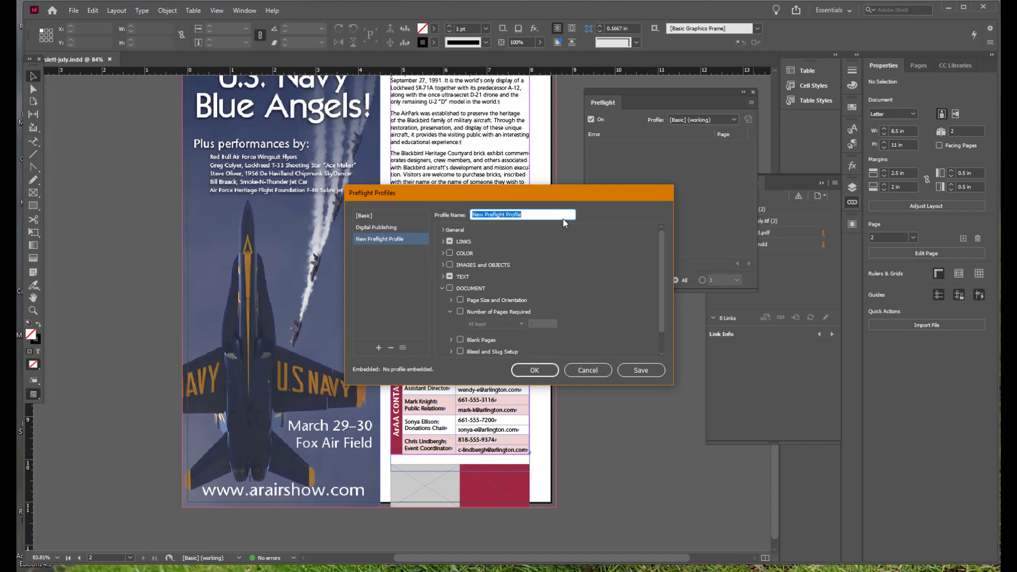
pyautogui.write('ArAA check')
pyautogui.click(400, 250)
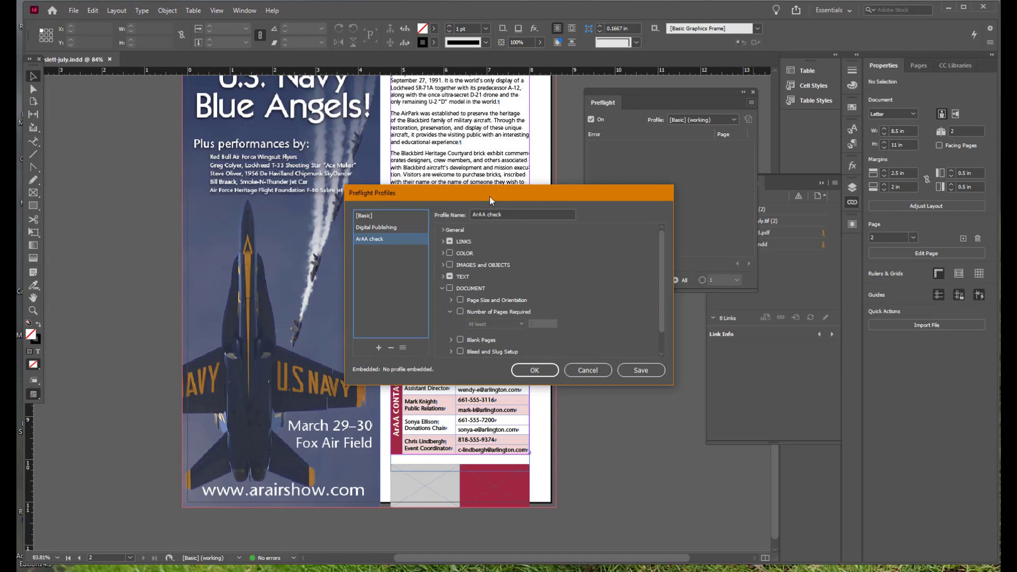
# - Replace the ArAA check profile's general description with "verify newsletter for 4 color press"
pyautogui.click(442, 230)
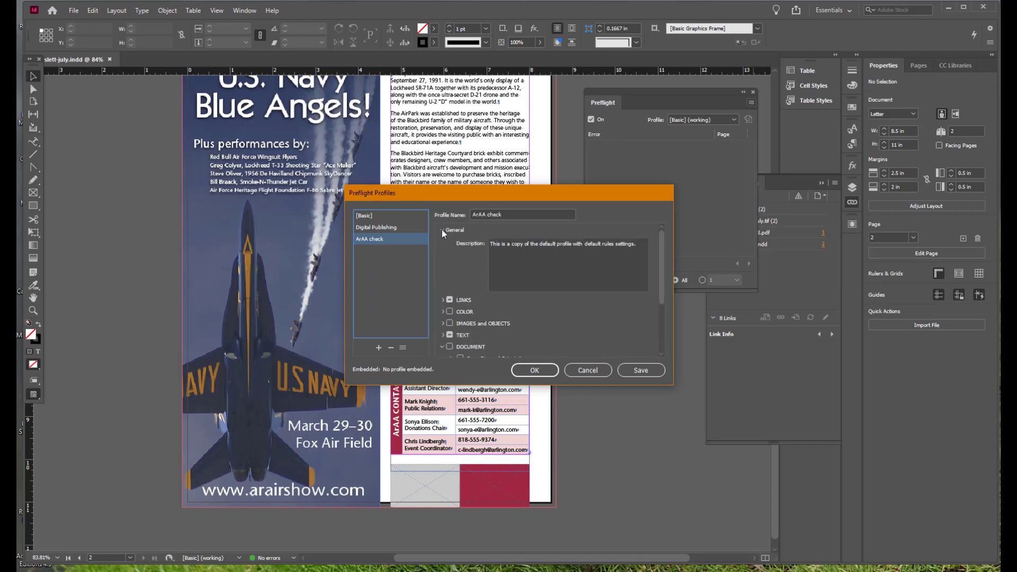
pyautogui.click(575, 246)
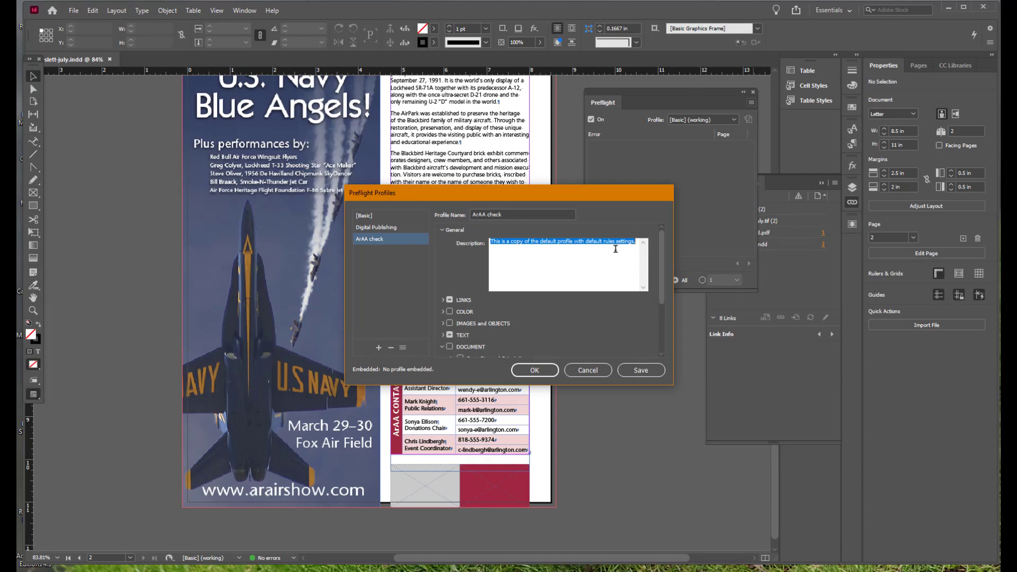
pyautogui.write('verify newsletter f')
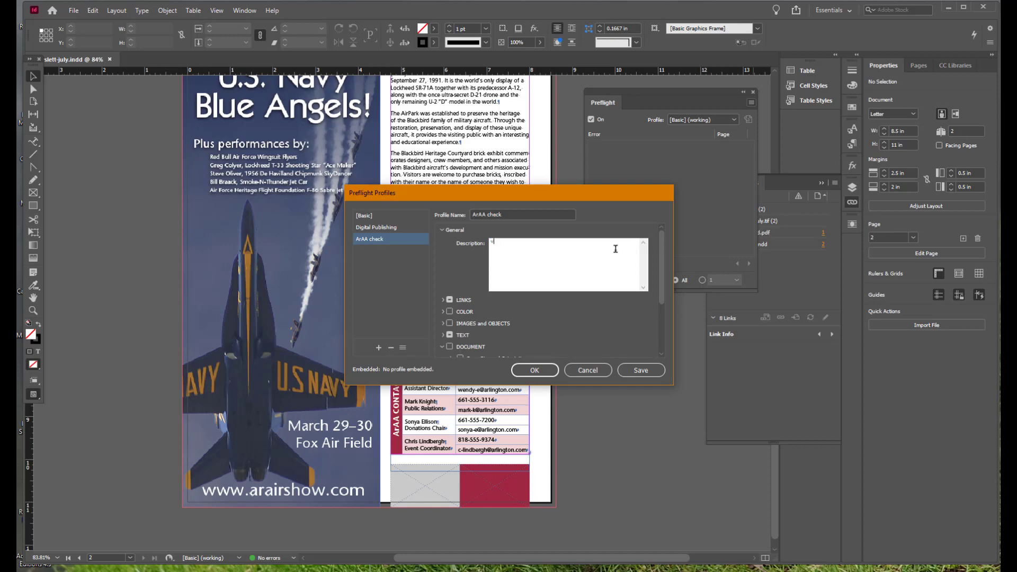
pyautogui.write('or 4 color press')
pyautogui.click(442, 230)
# - Review the profile's link checks and enable Color Spaces and Modes Not Allowed for RGB and Spot Color
pyautogui.click(443, 242)
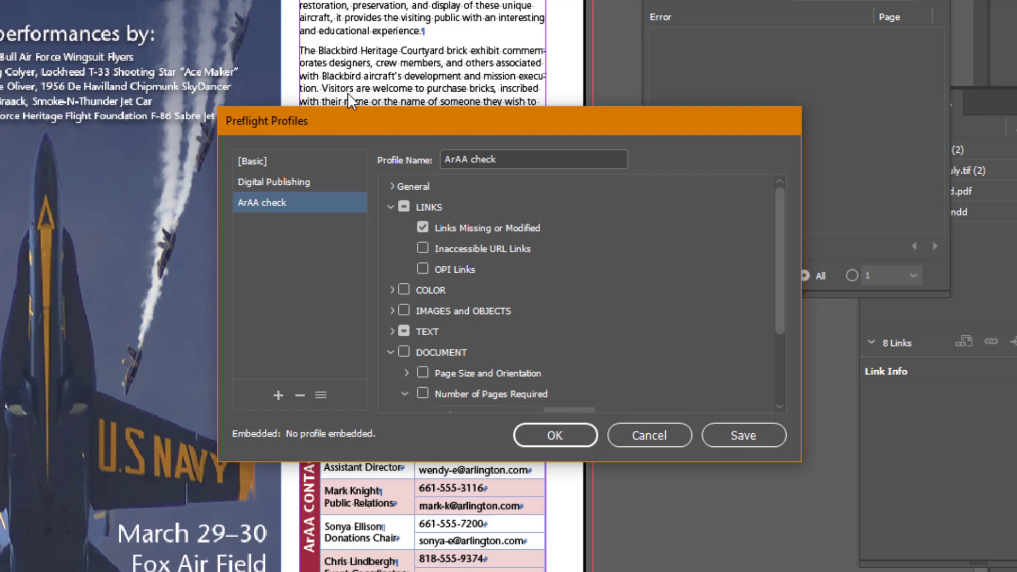
pyautogui.click(390, 207)
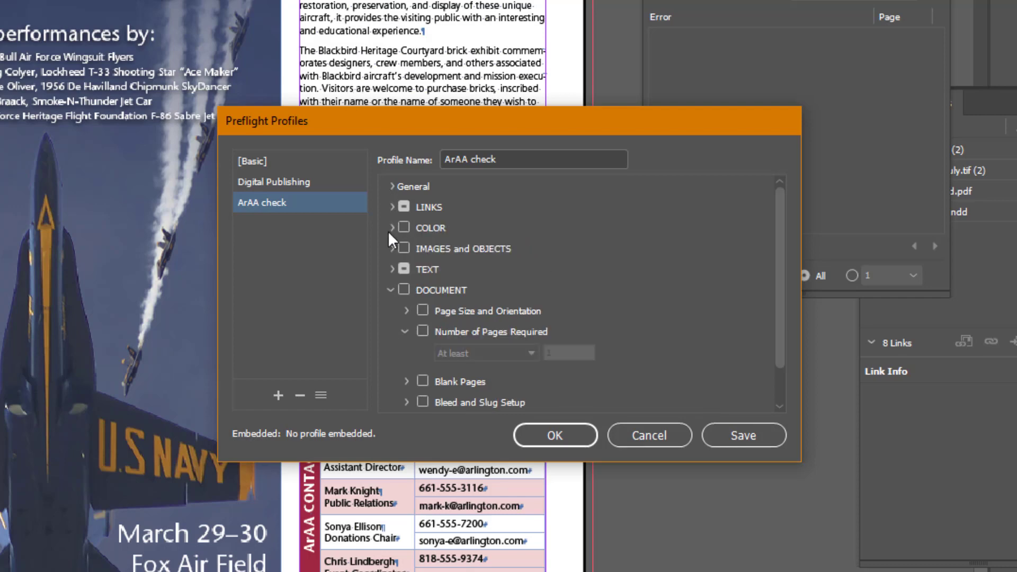
pyautogui.click(390, 227)
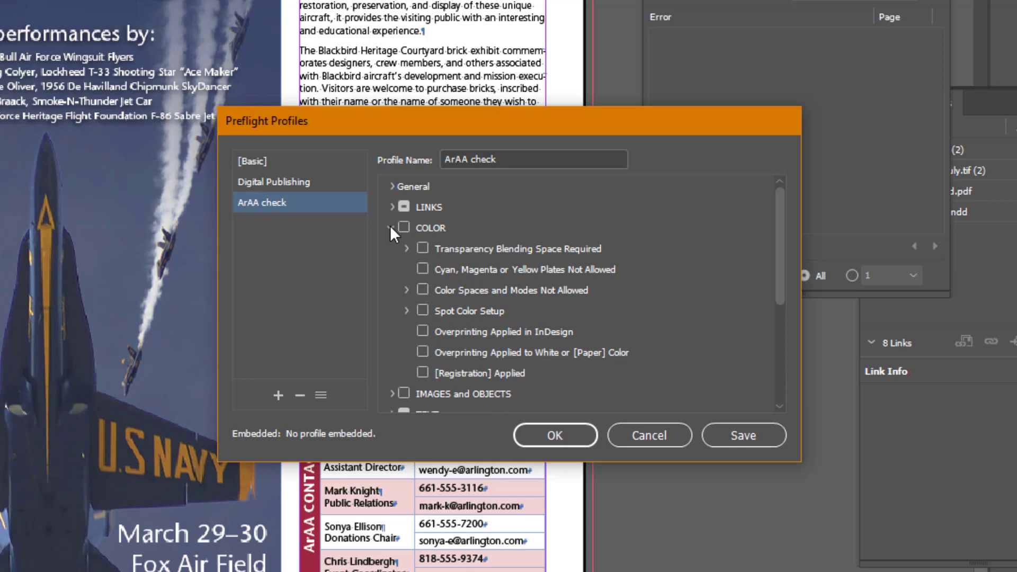
pyautogui.click(422, 290)
pyautogui.click(406, 291)
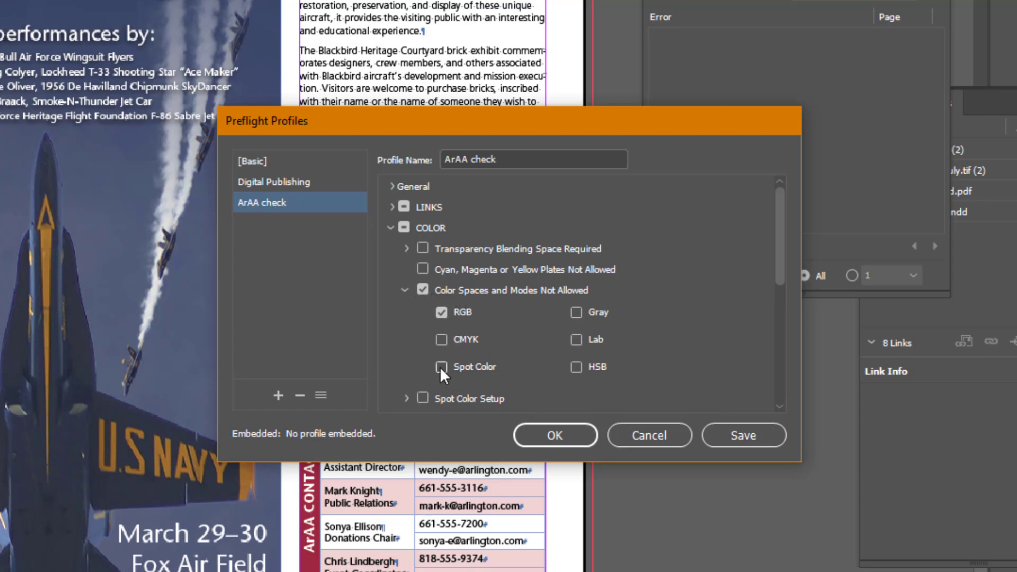
pyautogui.scroll(-1, 665, 334)
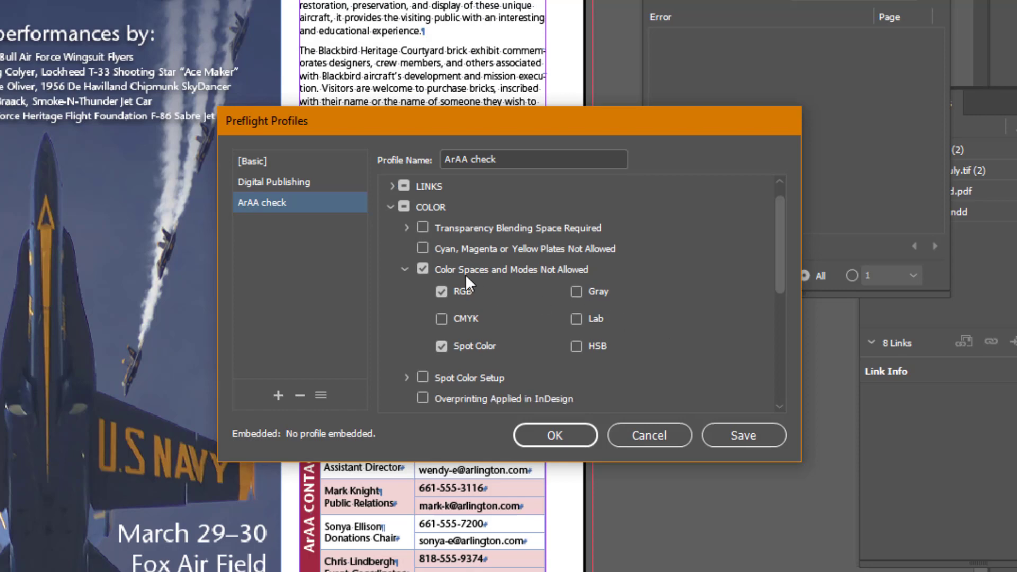
pyautogui.click(392, 205)
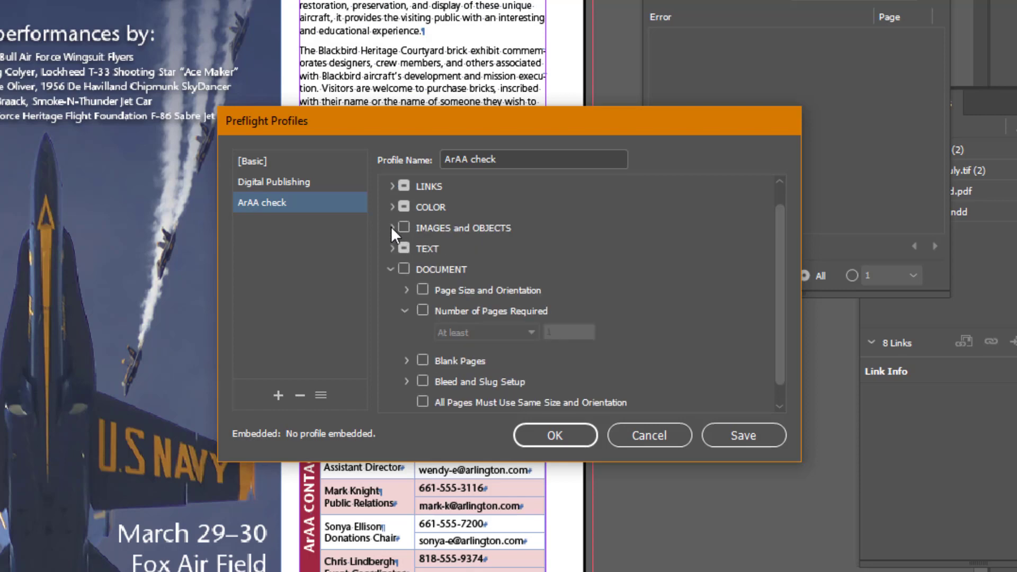
# - Enable the Image Resolution check with minimums of 300 for color images, 300 for grayscale and 1200 for 1-bit
pyautogui.click(392, 227)
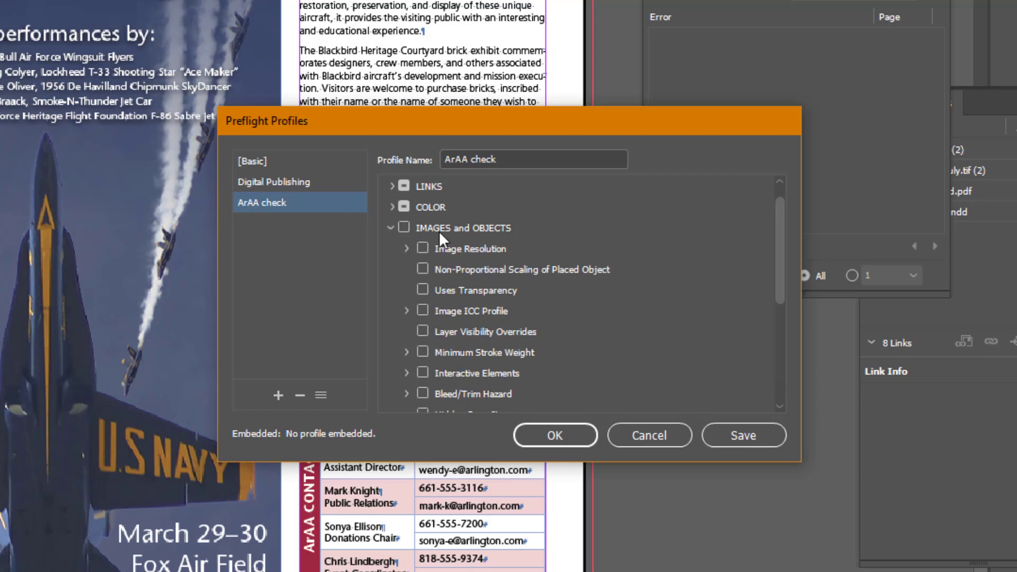
pyautogui.scroll(-1, 620, 241)
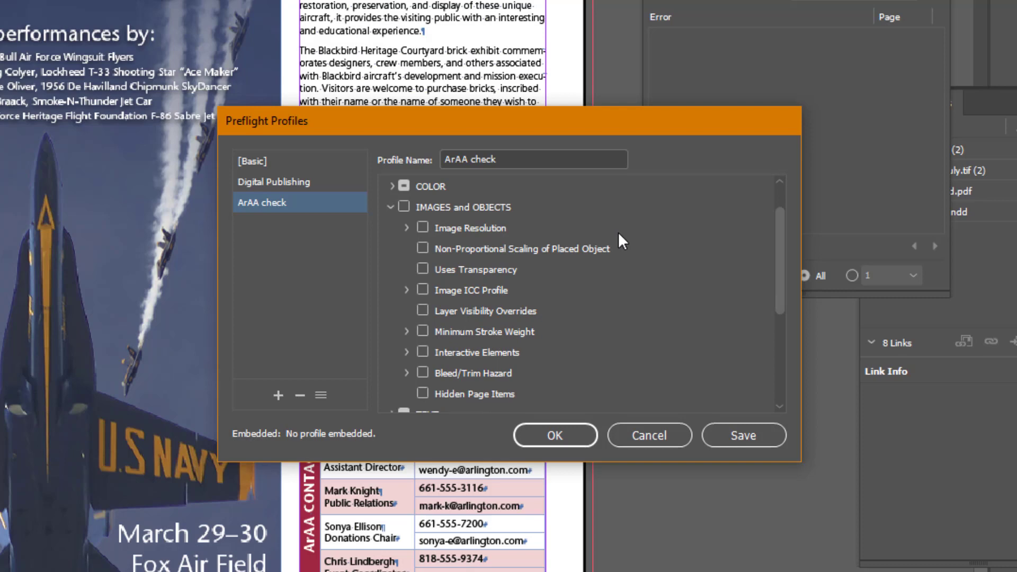
pyautogui.click(406, 228)
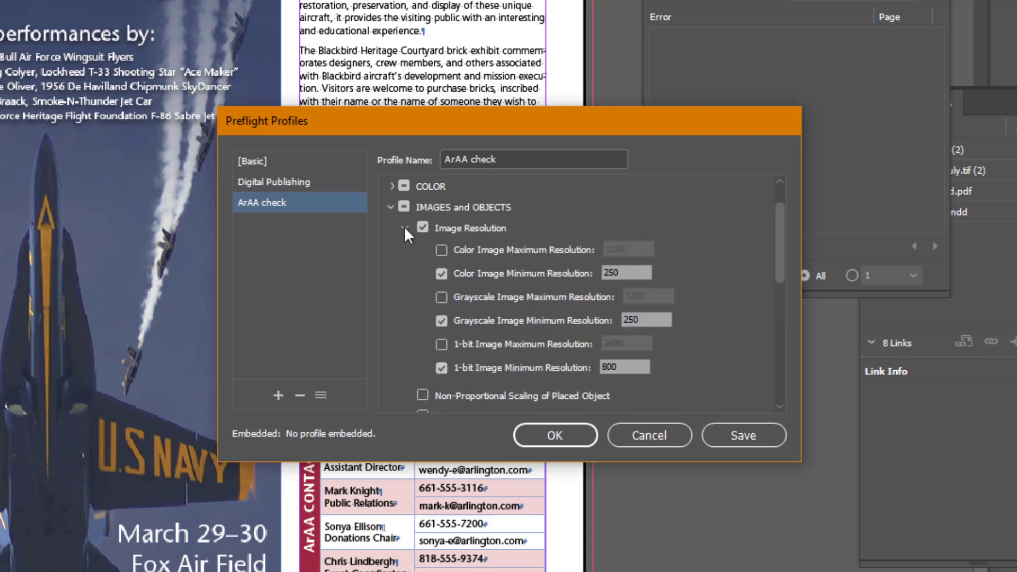
pyautogui.doubleClick(637, 271)
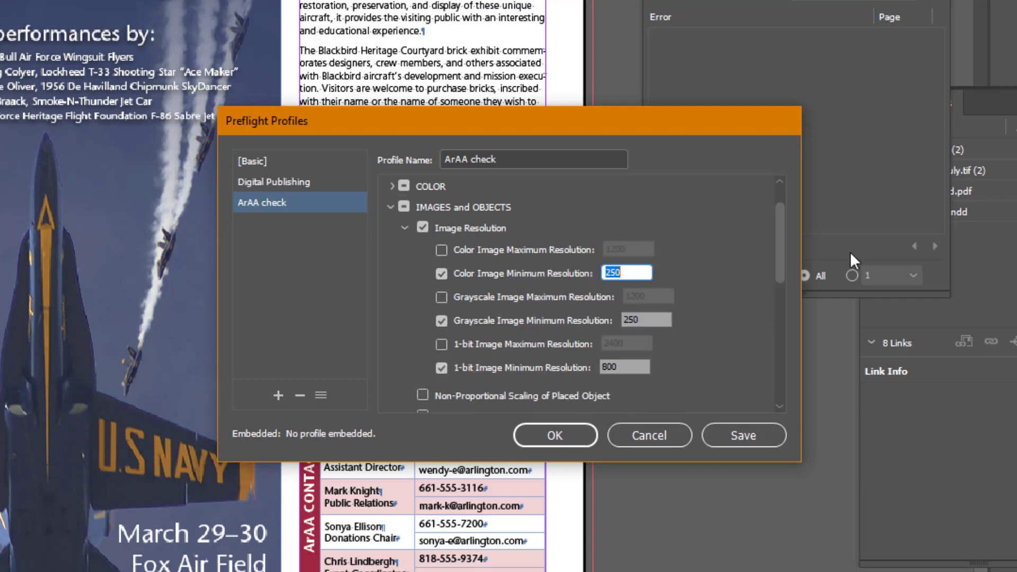
pyautogui.write('300')
pyautogui.doubleClick(649, 320)
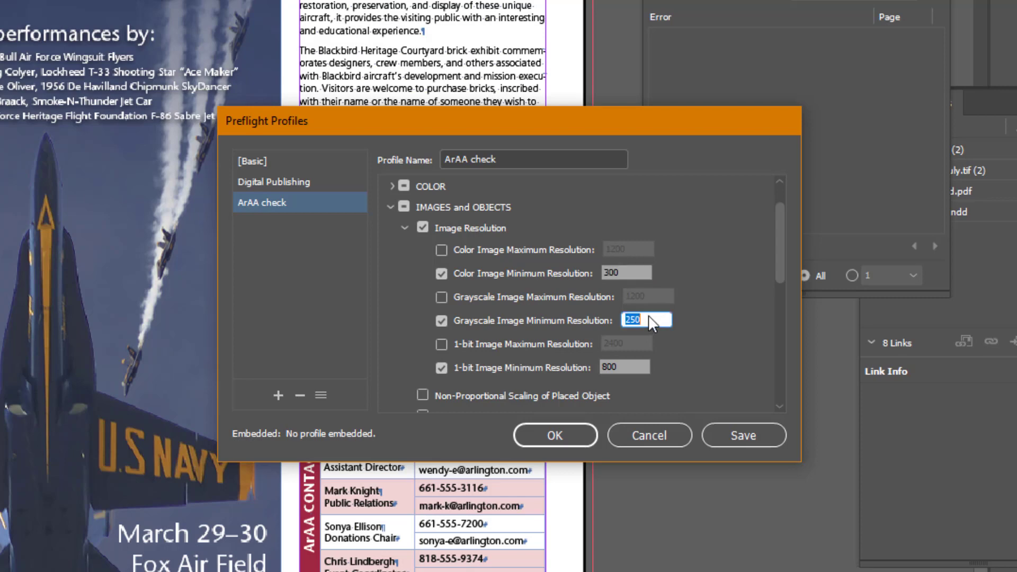
pyautogui.write('300')
pyautogui.doubleClick(629, 366)
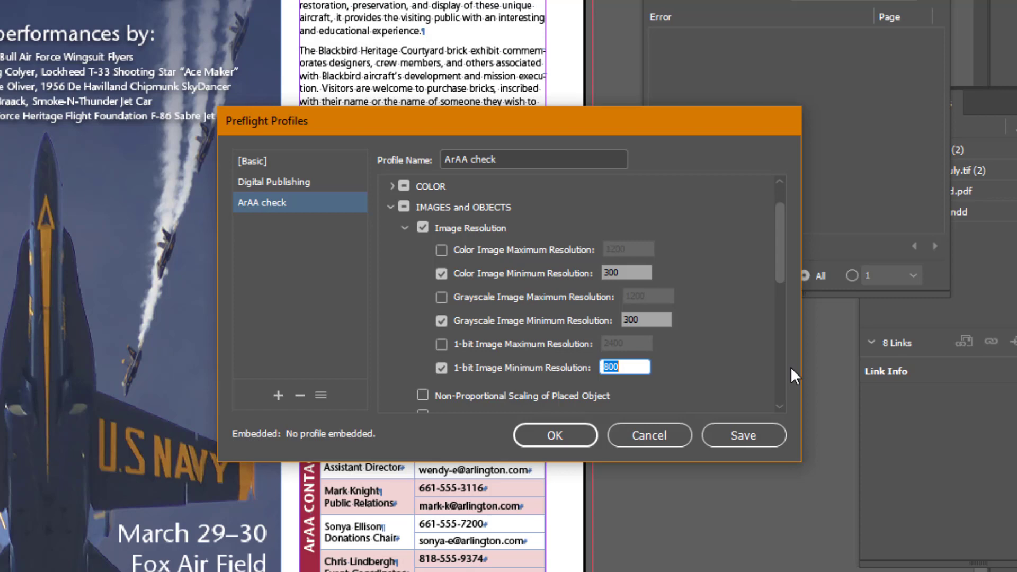
pyautogui.write('1200')
pyautogui.click(687, 331)
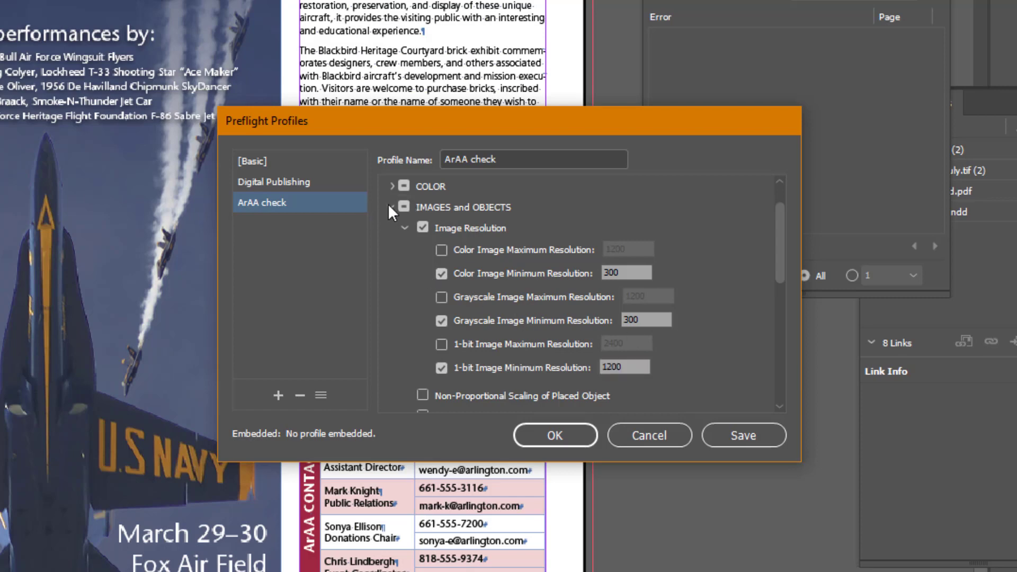
pyautogui.click(389, 206)
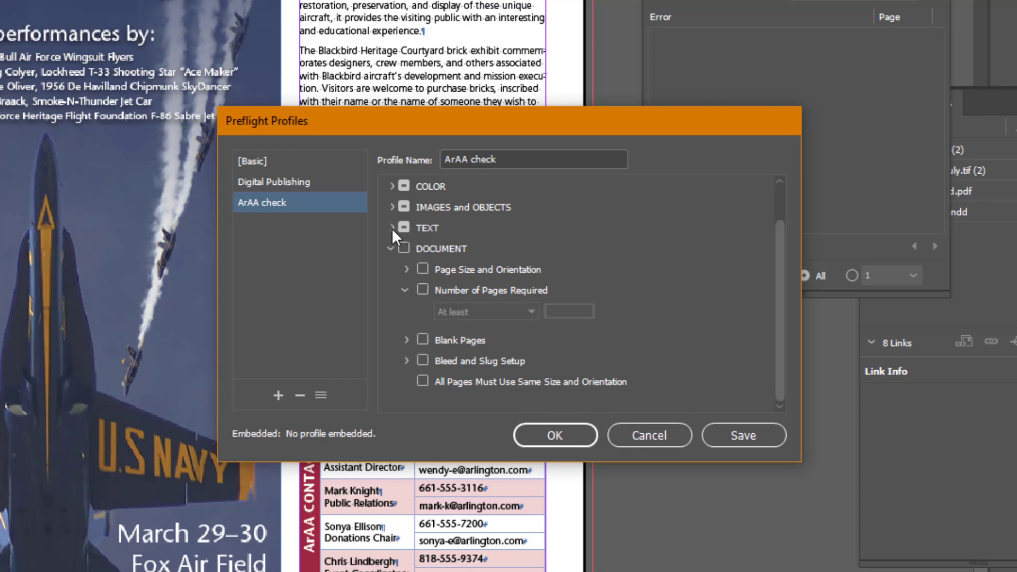
# - Review the profile's text checks, require exactly 2 pages in the document, and accept the profile
pyautogui.click(392, 228)
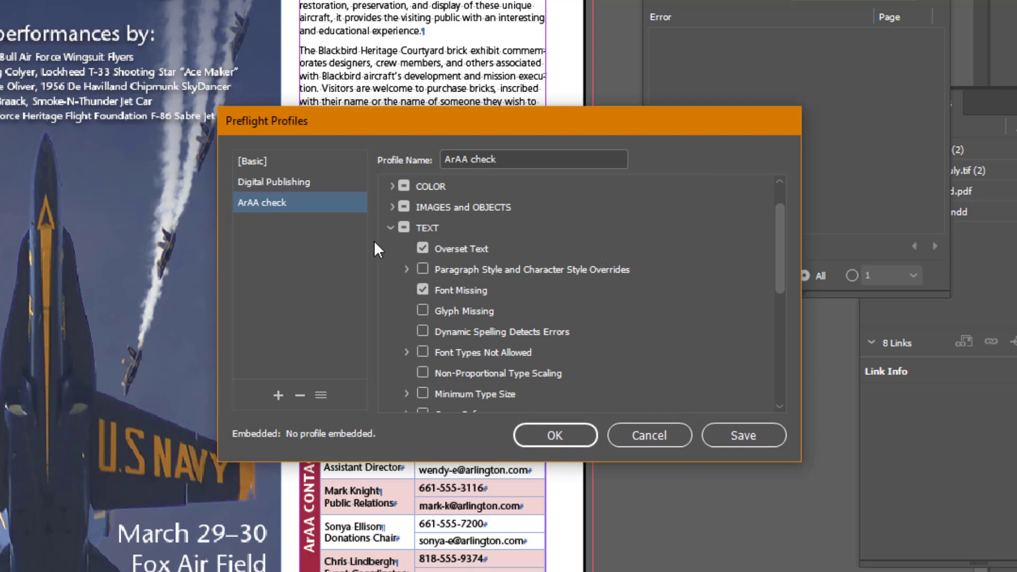
pyautogui.click(389, 227)
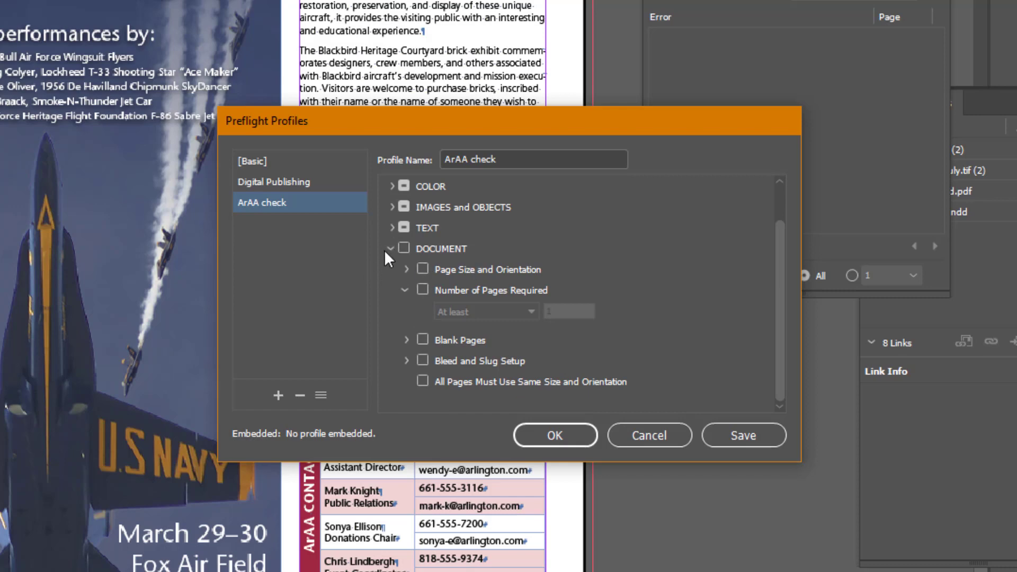
pyautogui.click(423, 290)
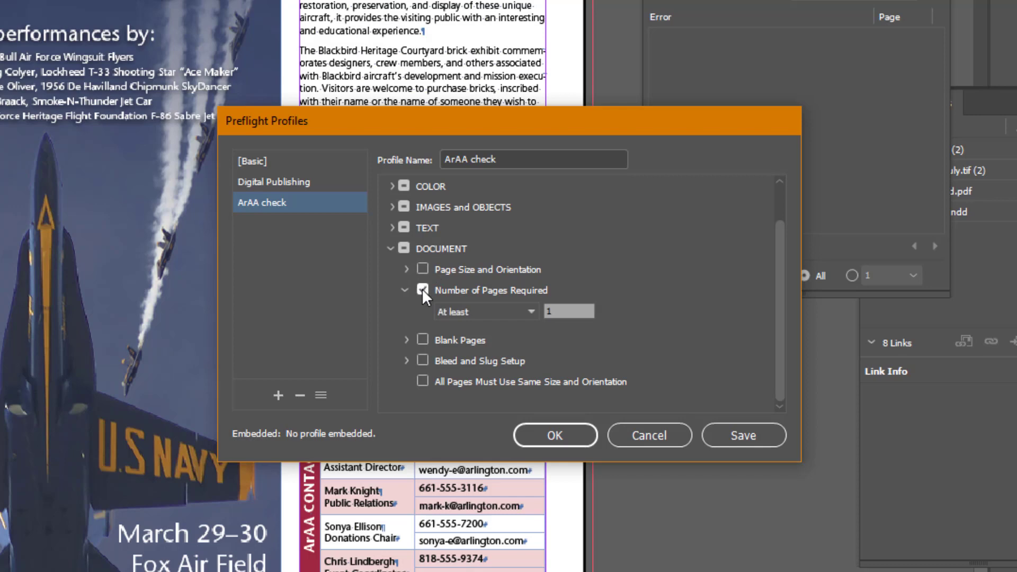
pyautogui.click(533, 310)
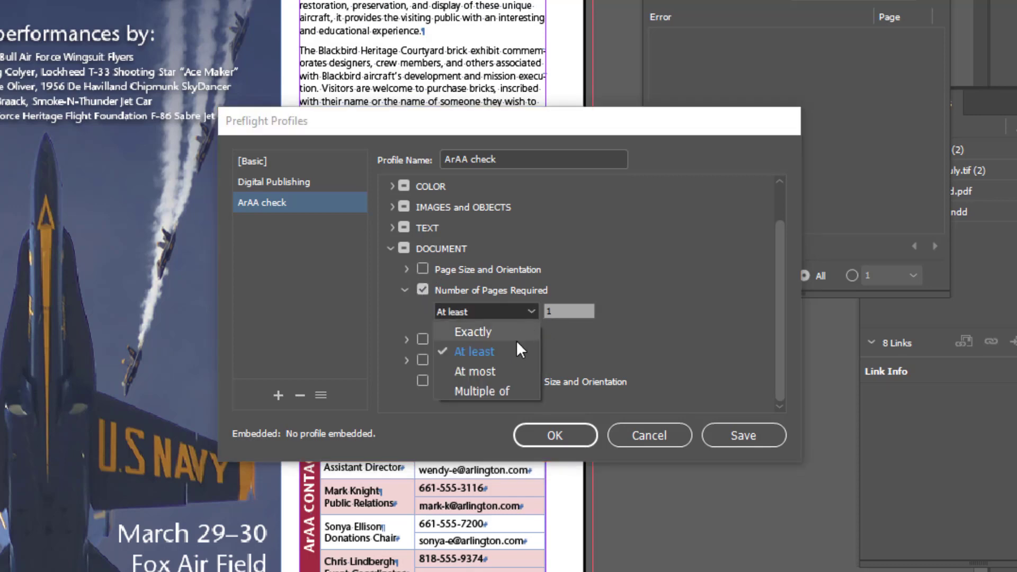
pyautogui.click(516, 339)
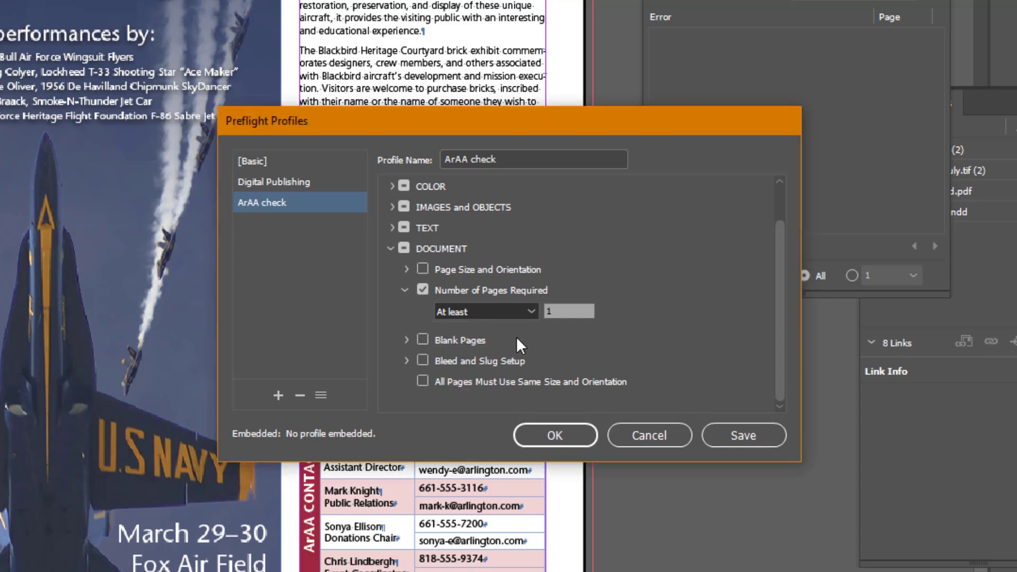
pyautogui.click(567, 313)
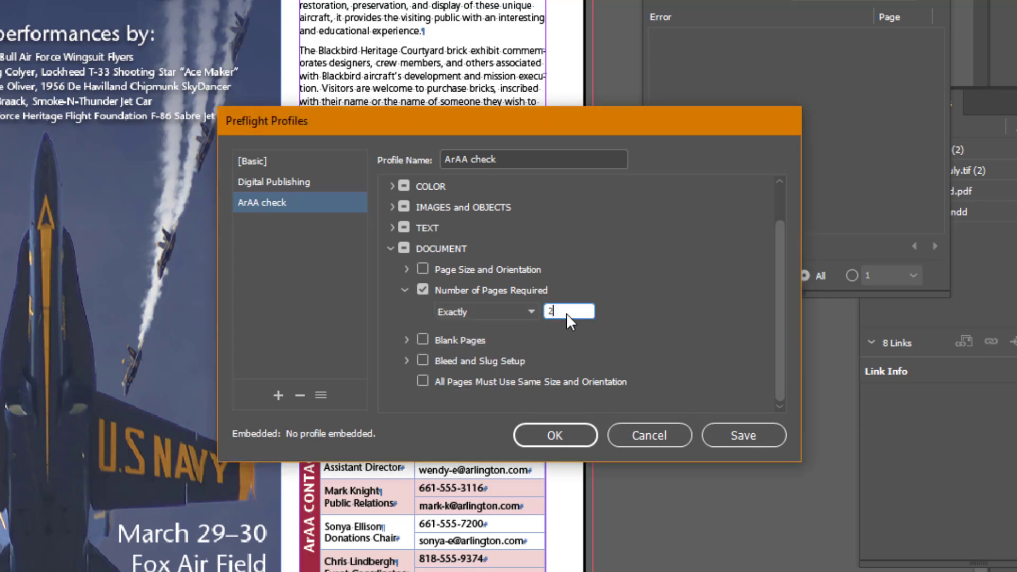
pyautogui.click(546, 437)
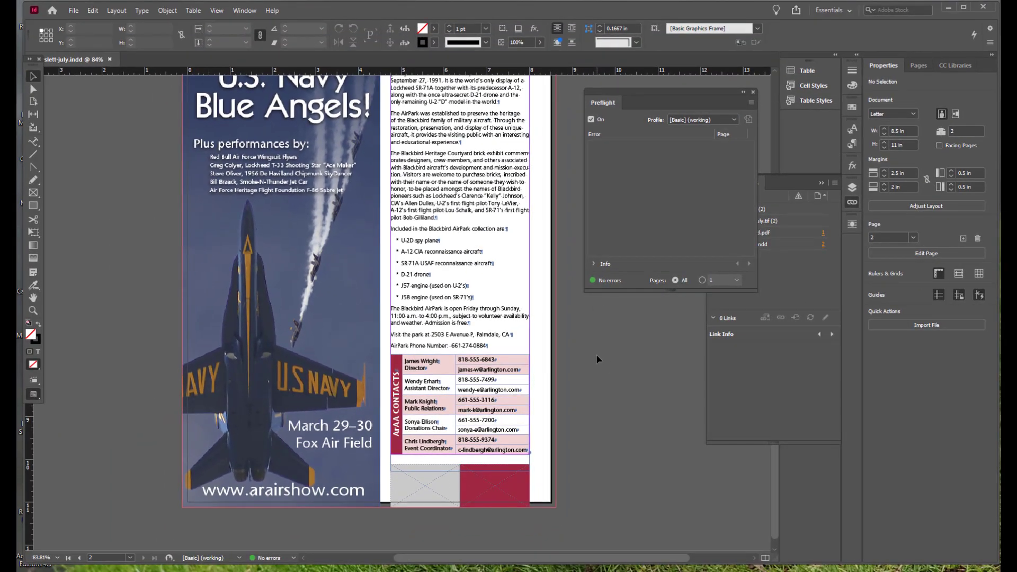
# - Apply the ArAA check profile to the newsletter and expand its color errors
pyautogui.click(734, 121)
pyautogui.click(715, 157)
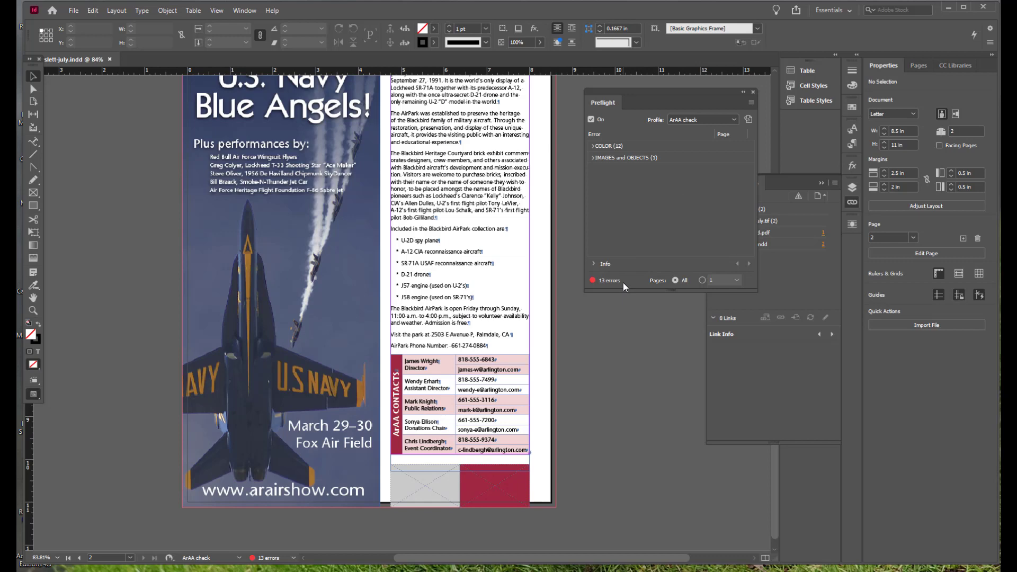
pyautogui.click(593, 147)
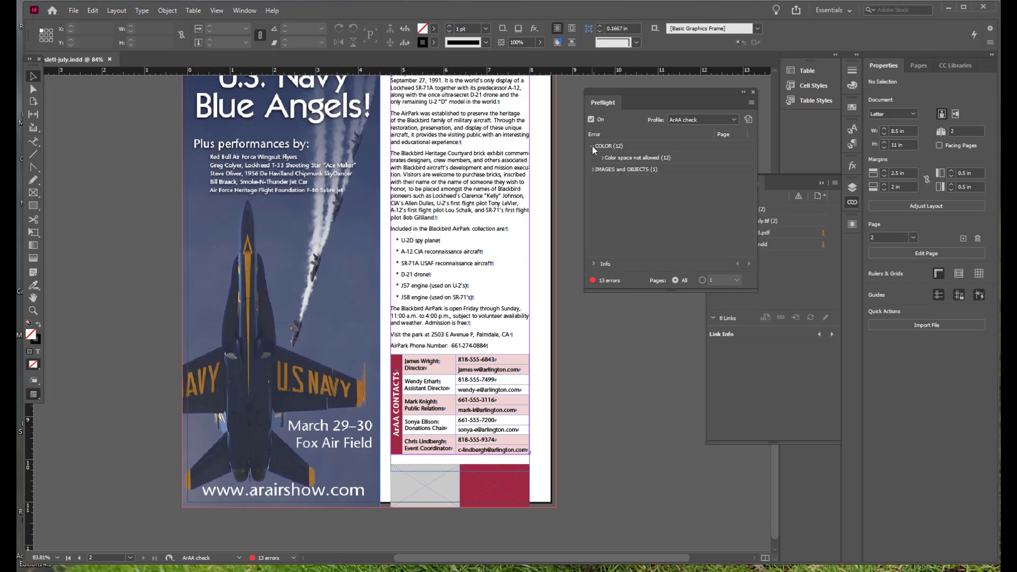
# - List the objects with disallowed color spaces, go to the flagged text frame on page 1, and show its fill swatch
pyautogui.click(603, 157)
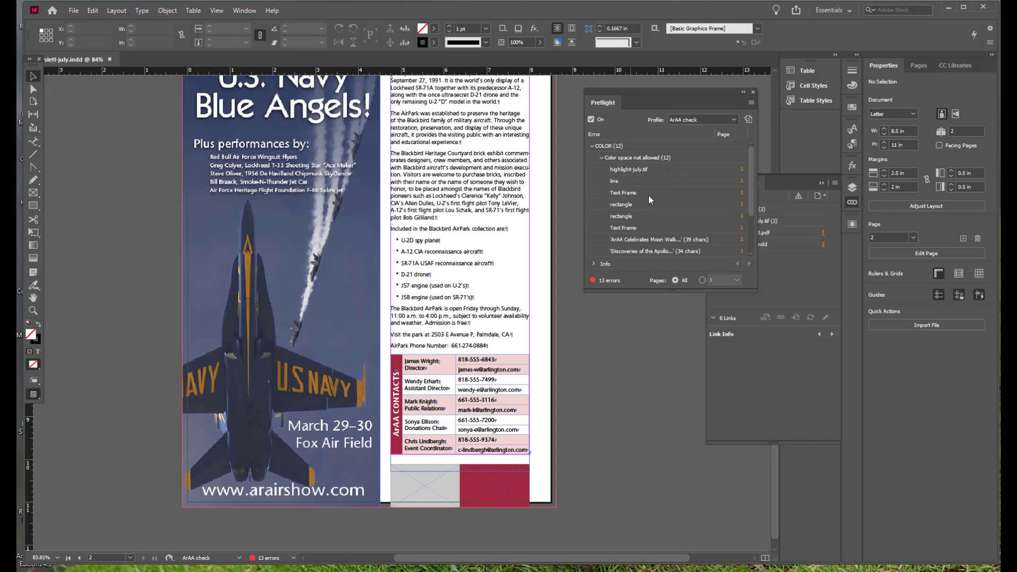
pyautogui.click(741, 197)
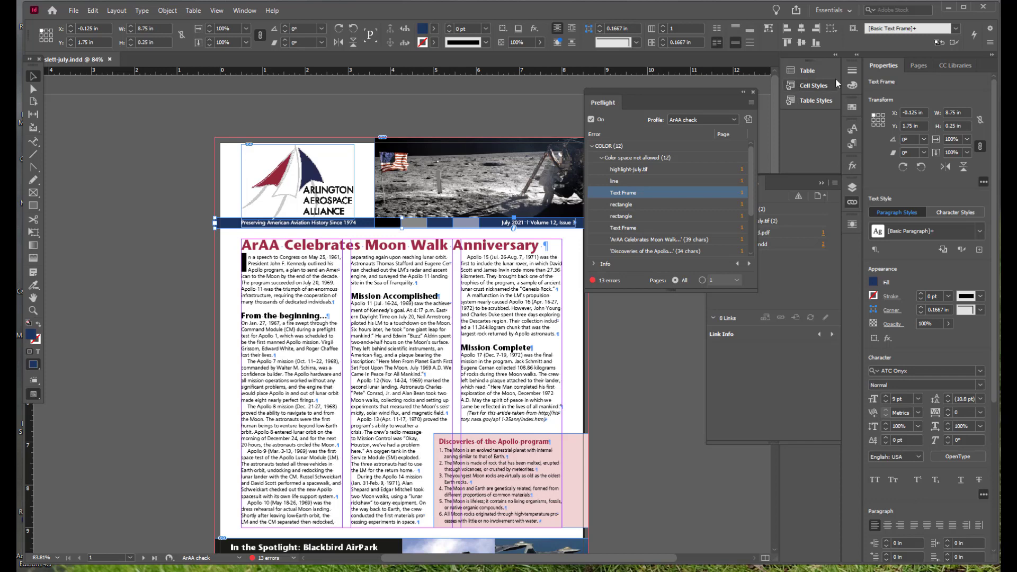
pyautogui.click(850, 109)
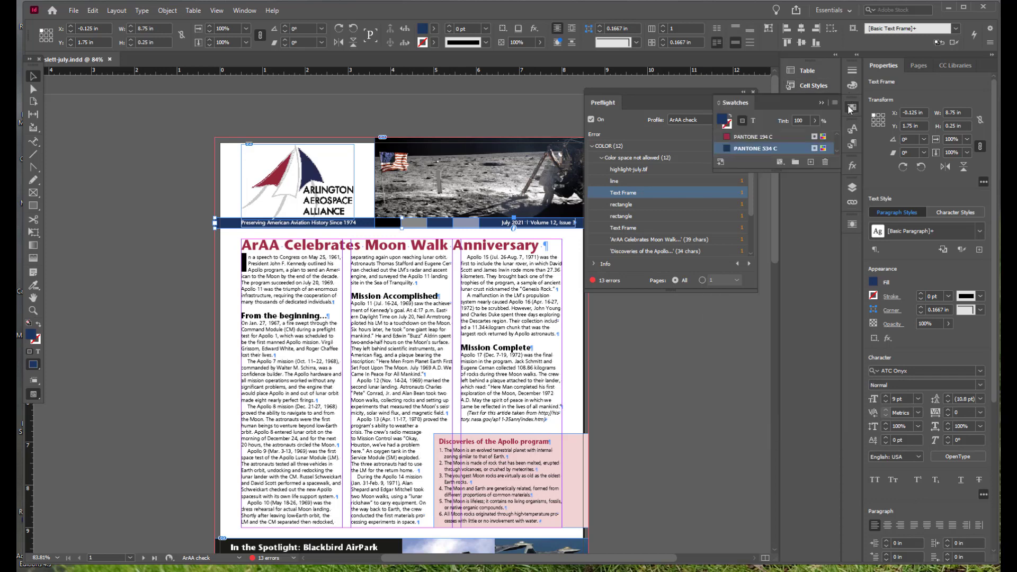
pyautogui.moveTo(742, 171); pyautogui.dragTo(719, 240)
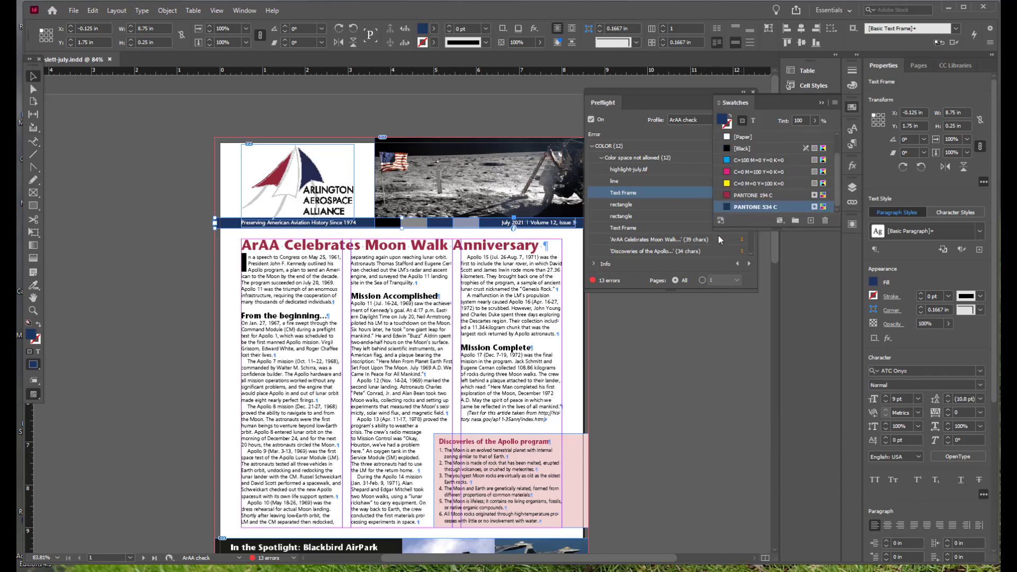
# - Convert the PANTONE 534 C swatch to CMYK color mode with the Process color type
pyautogui.moveTo(816, 210)
pyautogui.rightClick(782, 208)
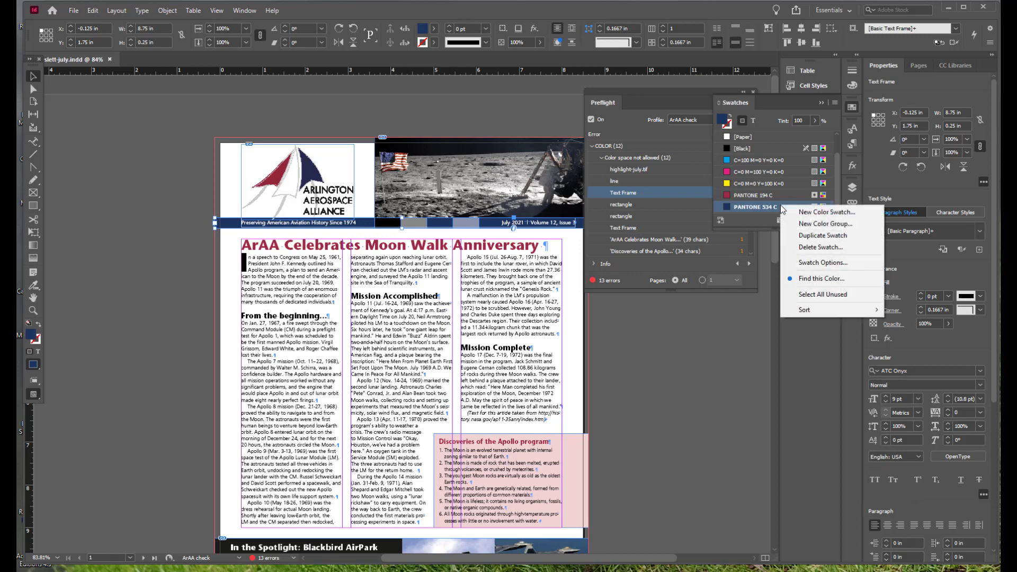
pyautogui.click(796, 262)
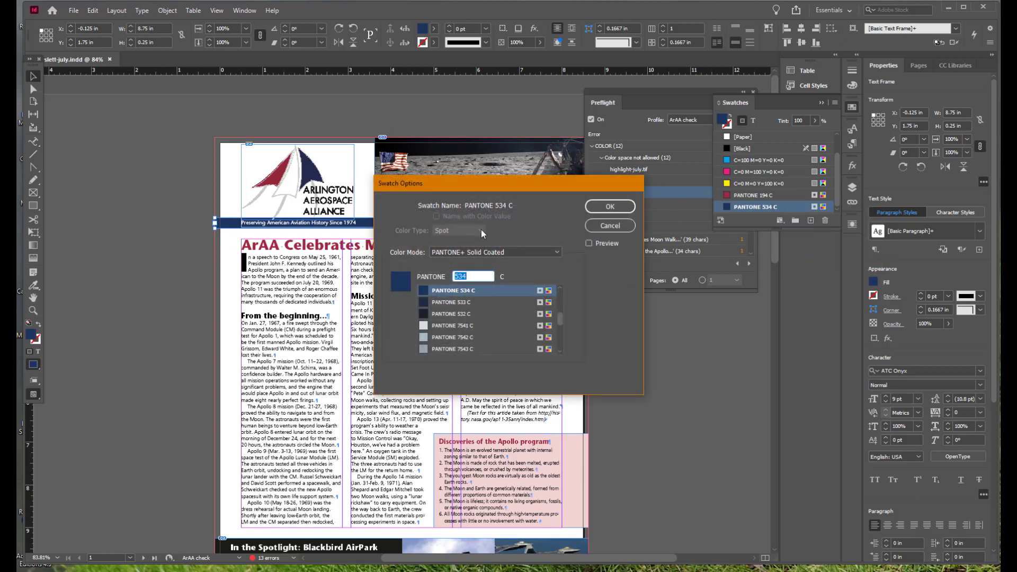
pyautogui.click(558, 255)
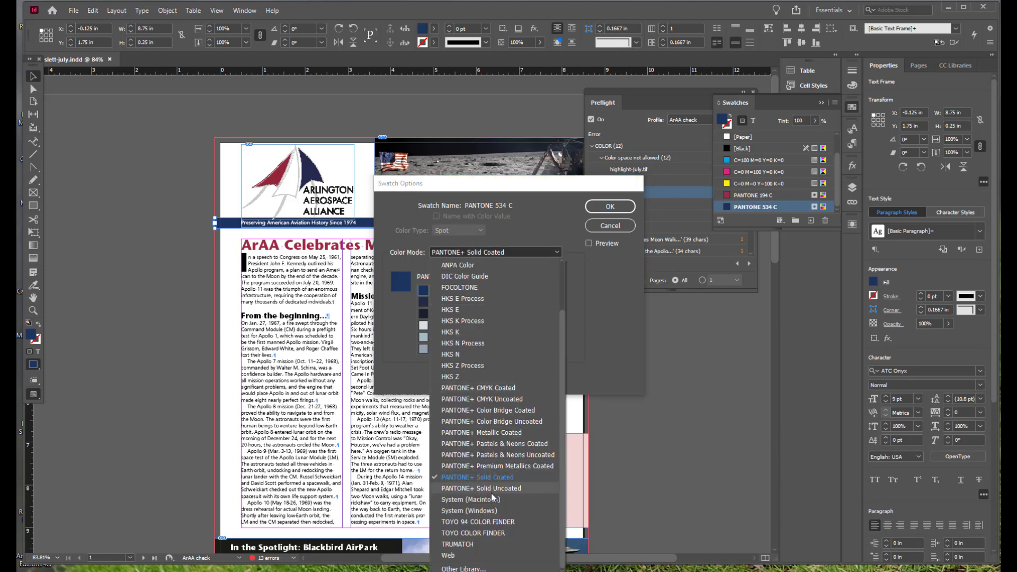
pyautogui.scroll(2, 534, 319)
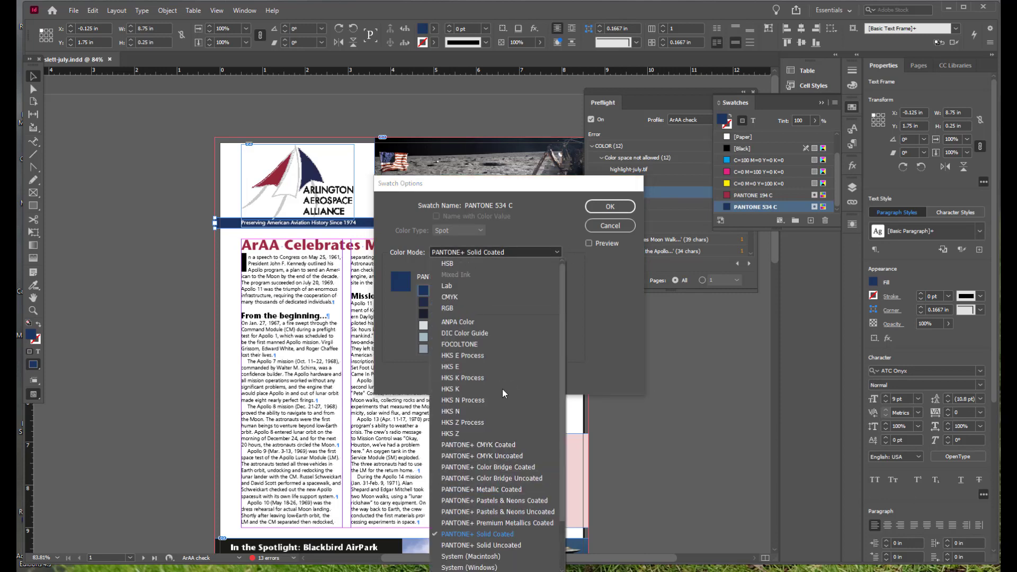
pyautogui.click(516, 297)
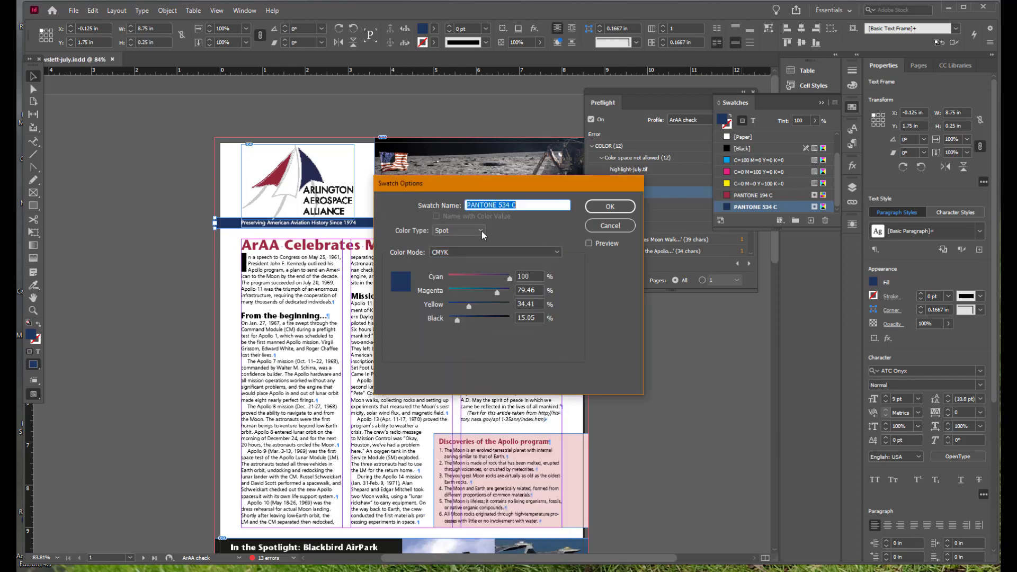
pyautogui.click(482, 228)
pyautogui.click(474, 240)
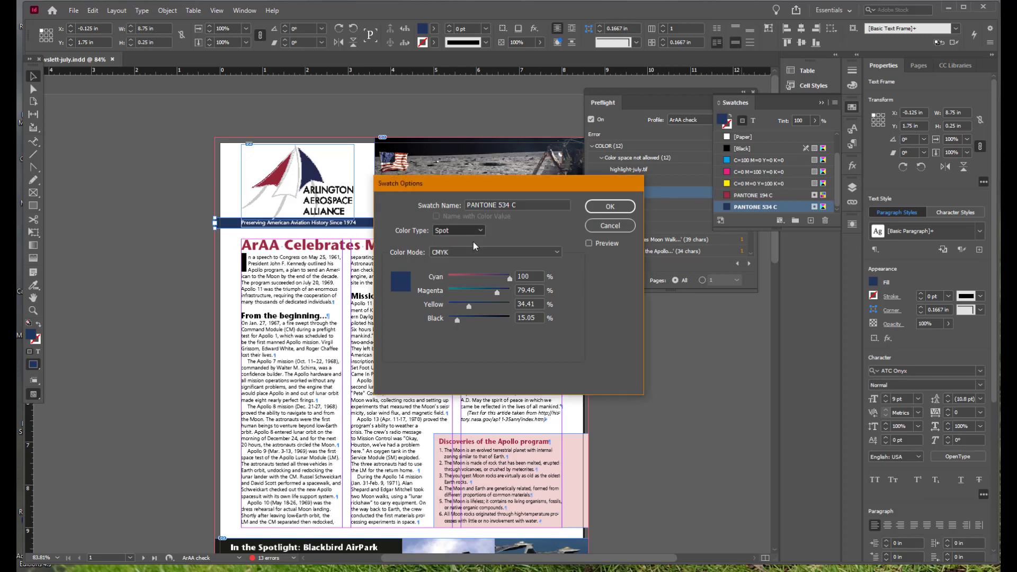
pyautogui.click(594, 208)
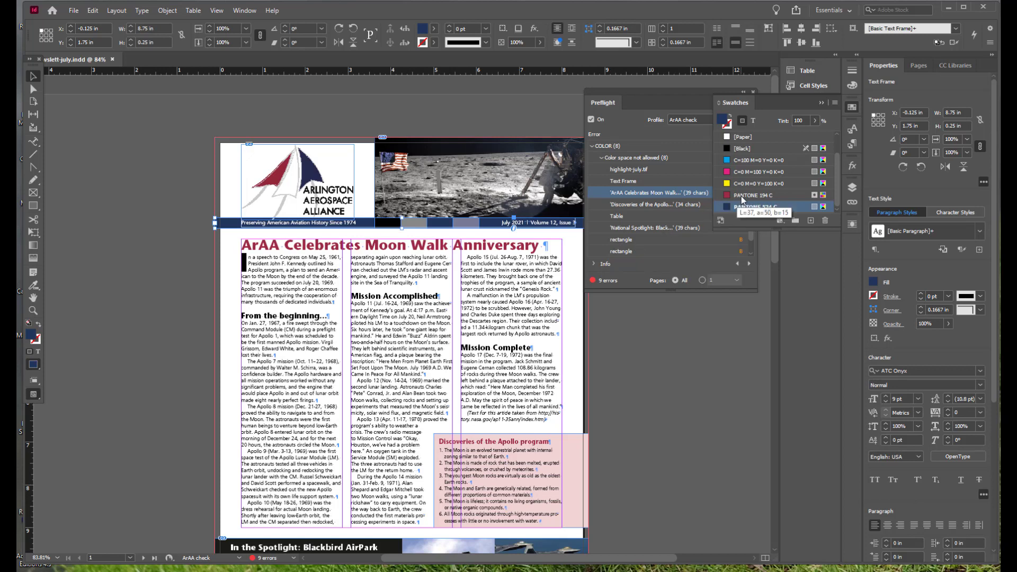
# - With nothing selected, convert the PANTONE 194 C swatch to CMYK color mode with the Process color type
pyautogui.click(699, 333)
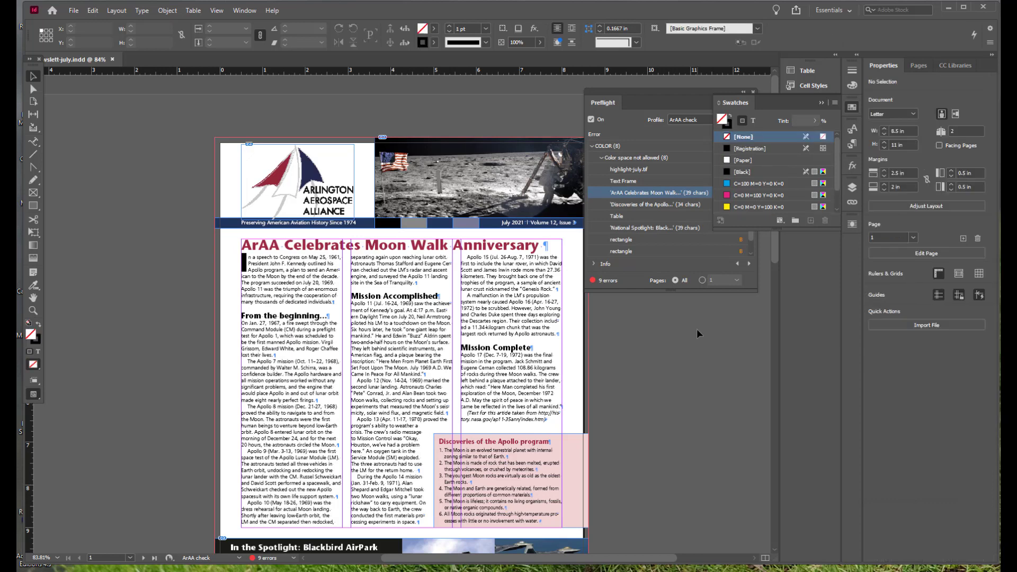
pyautogui.scroll(-1, 765, 189)
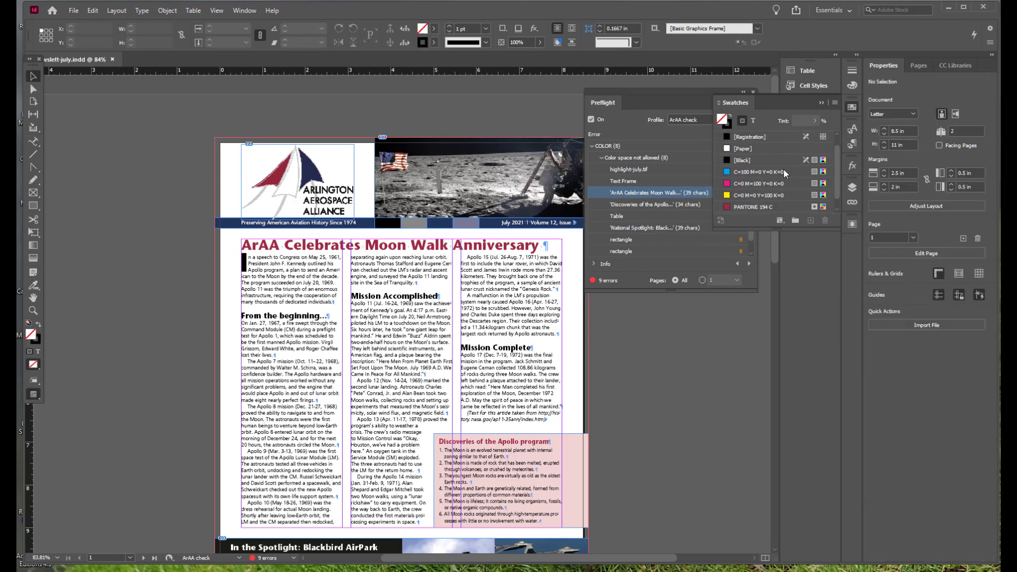
pyautogui.rightClick(746, 206)
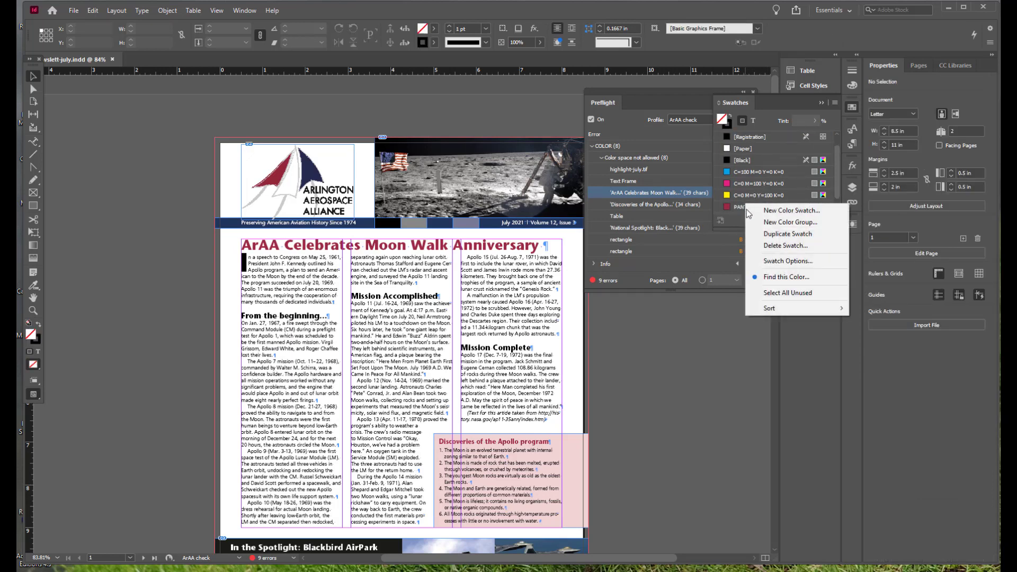
pyautogui.click(773, 262)
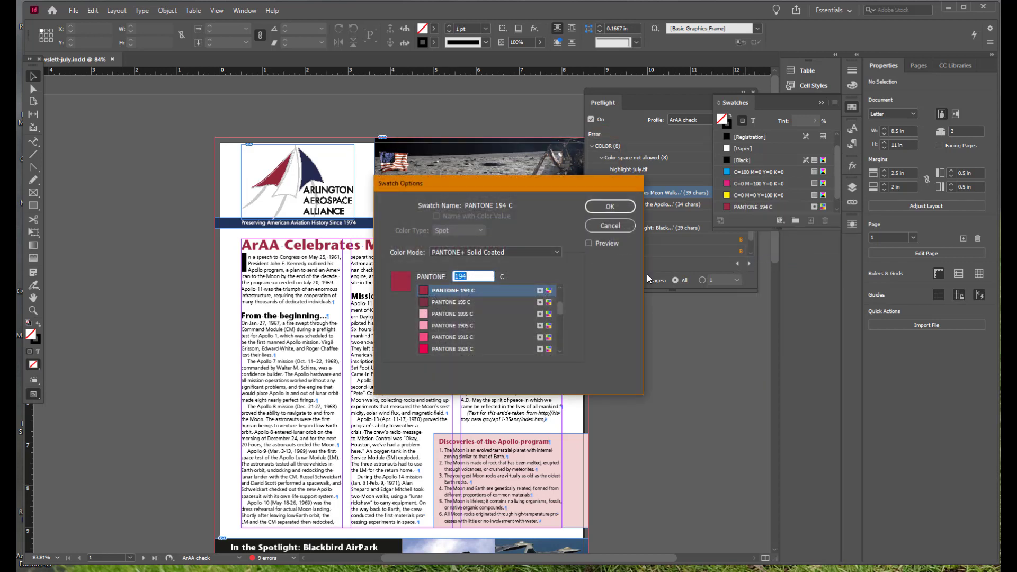
pyautogui.click(559, 252)
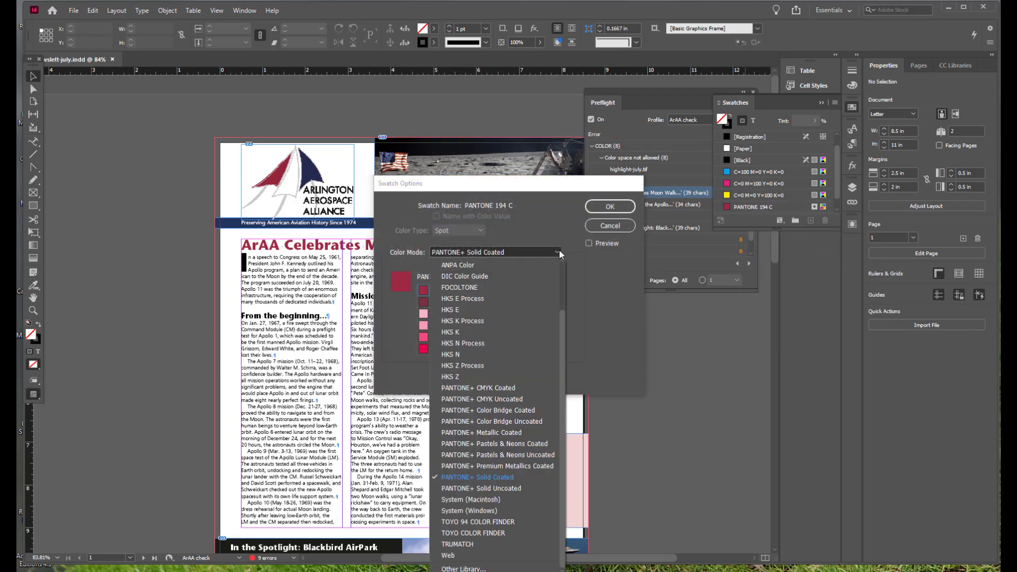
pyautogui.scroll(3, 501, 298)
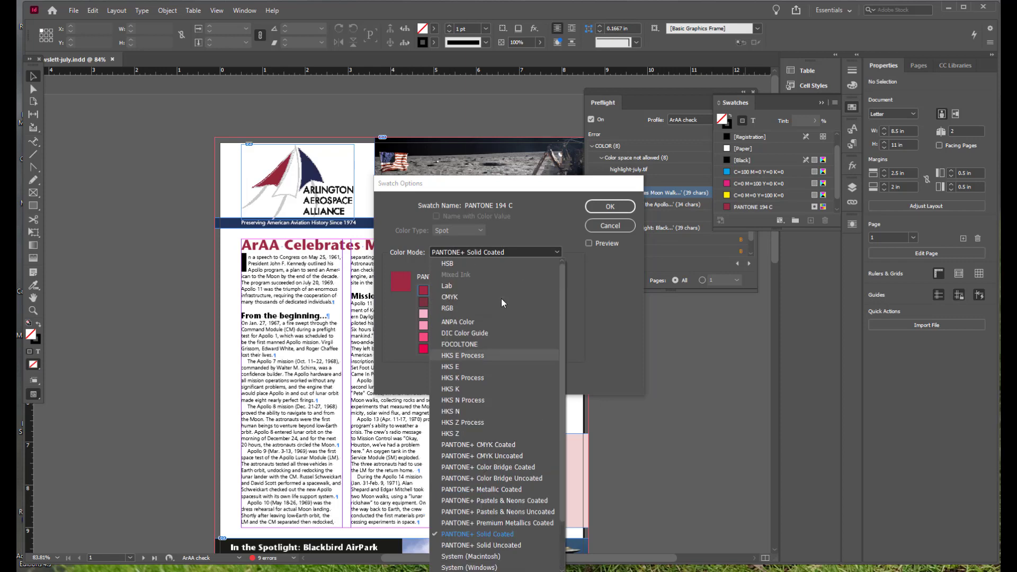
pyautogui.click(472, 296)
pyautogui.click(482, 231)
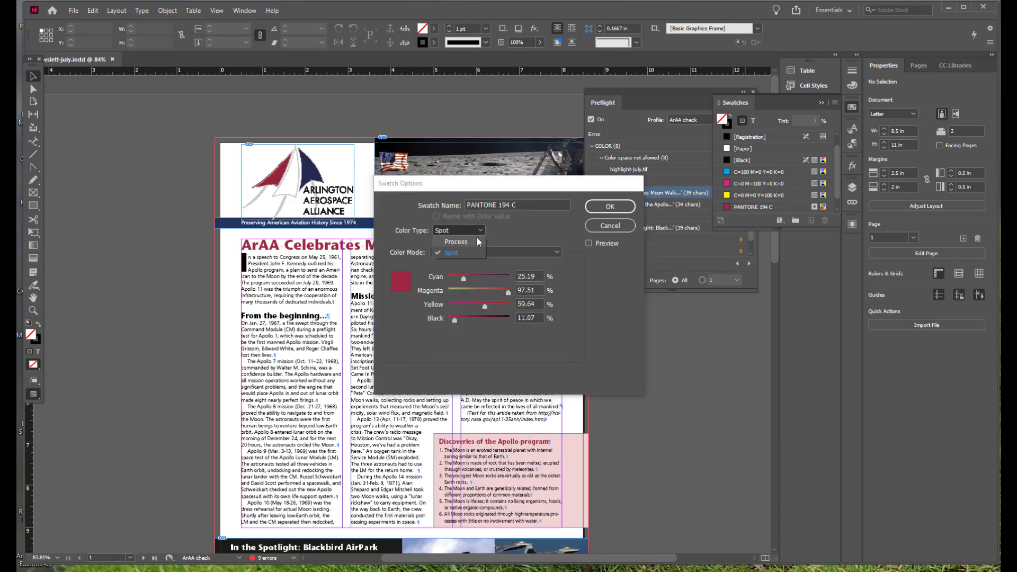
pyautogui.click(474, 241)
pyautogui.click(612, 207)
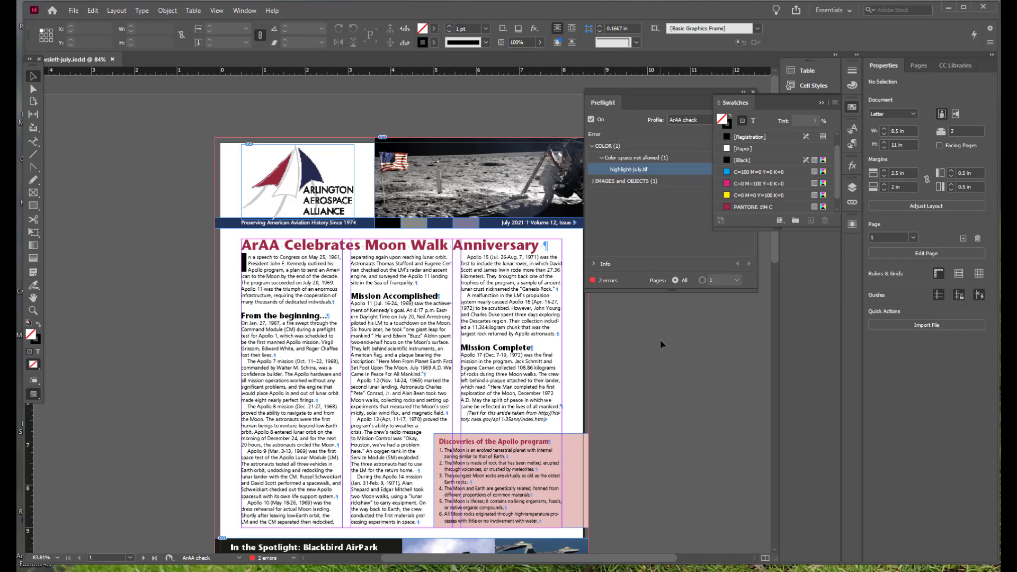
# - Locate the flagged highlight-july.tif and relink its page 1 instance to highlight-july-cmyk.tif from the CMYK folder
pyautogui.click(647, 171)
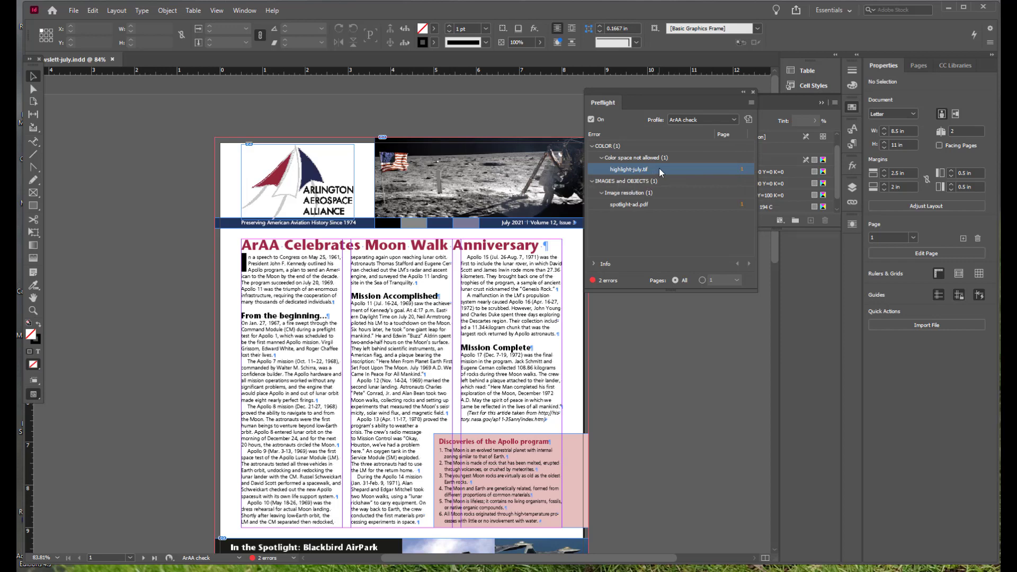
pyautogui.click(851, 203)
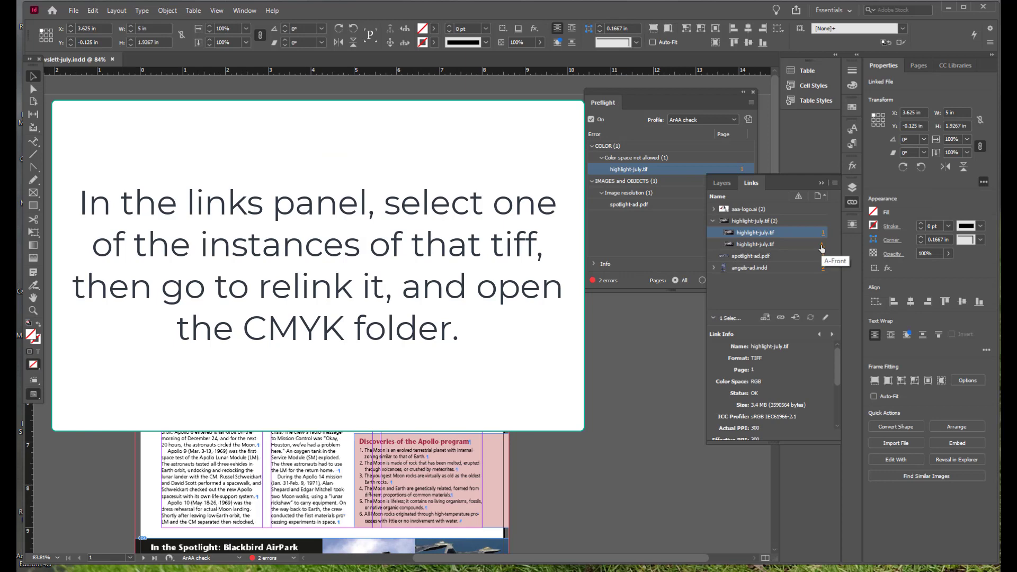
pyautogui.click(821, 245)
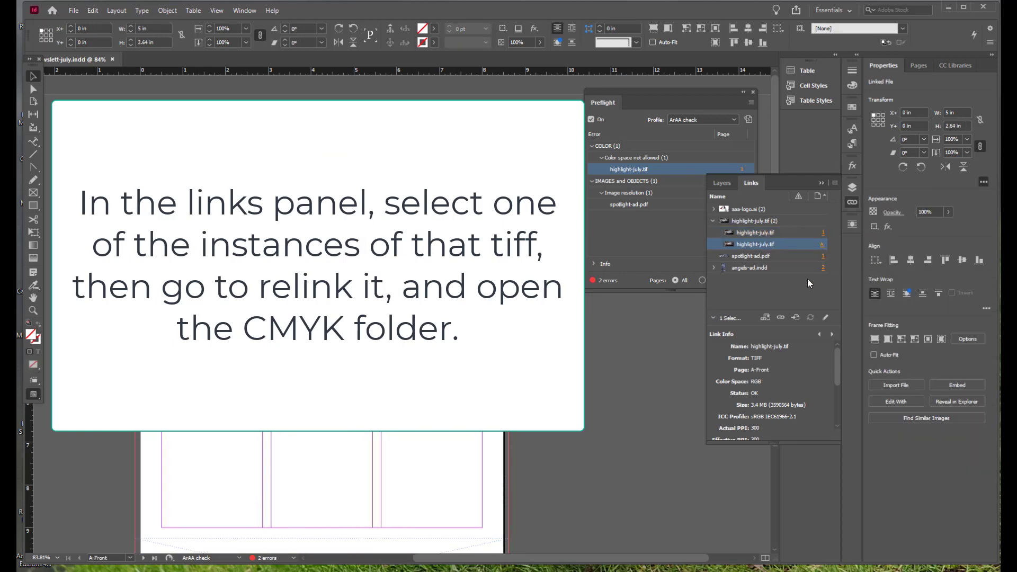
pyautogui.click(782, 318)
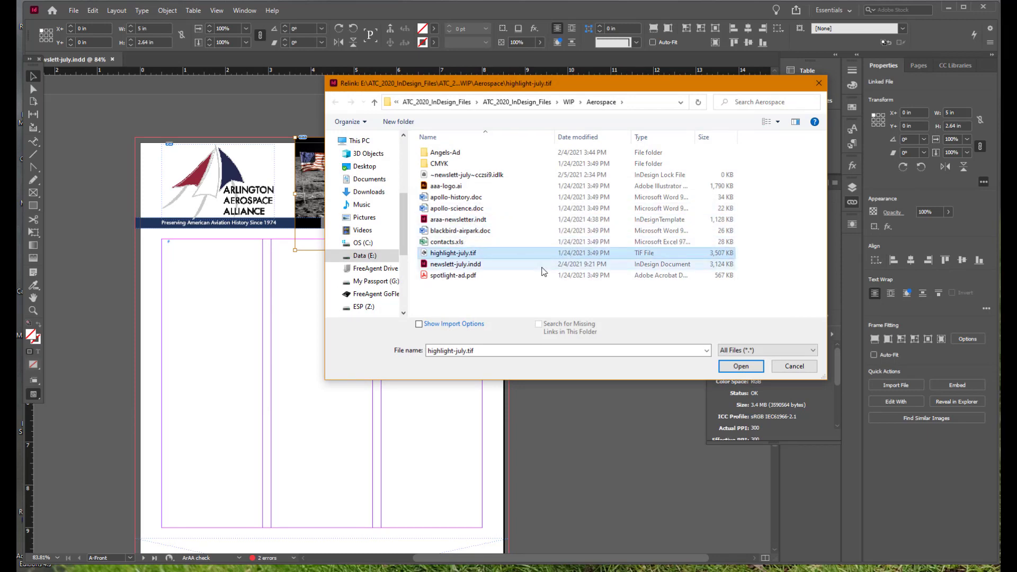
pyautogui.click(741, 366)
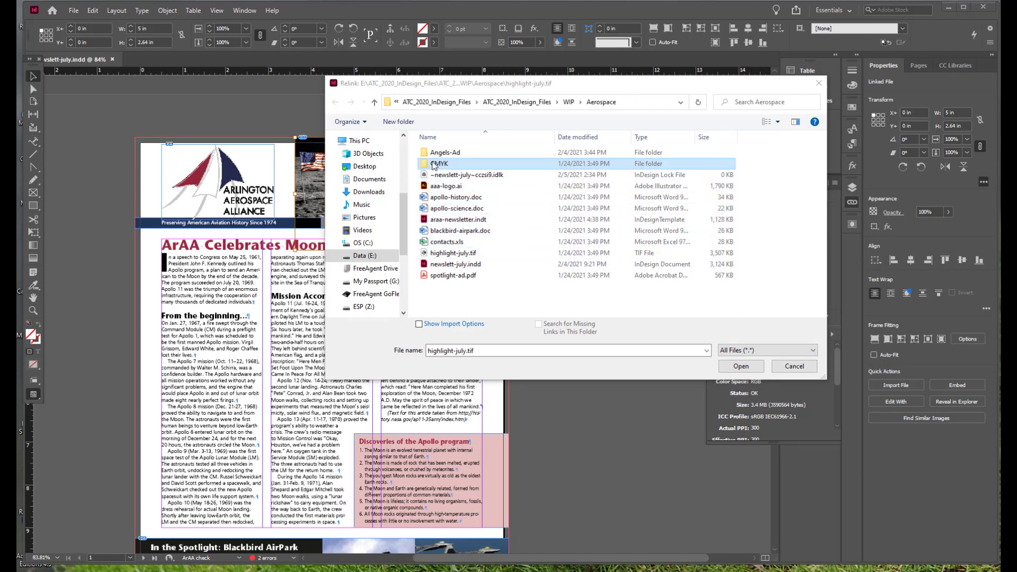
pyautogui.doubleClick(436, 164)
pyautogui.click(436, 165)
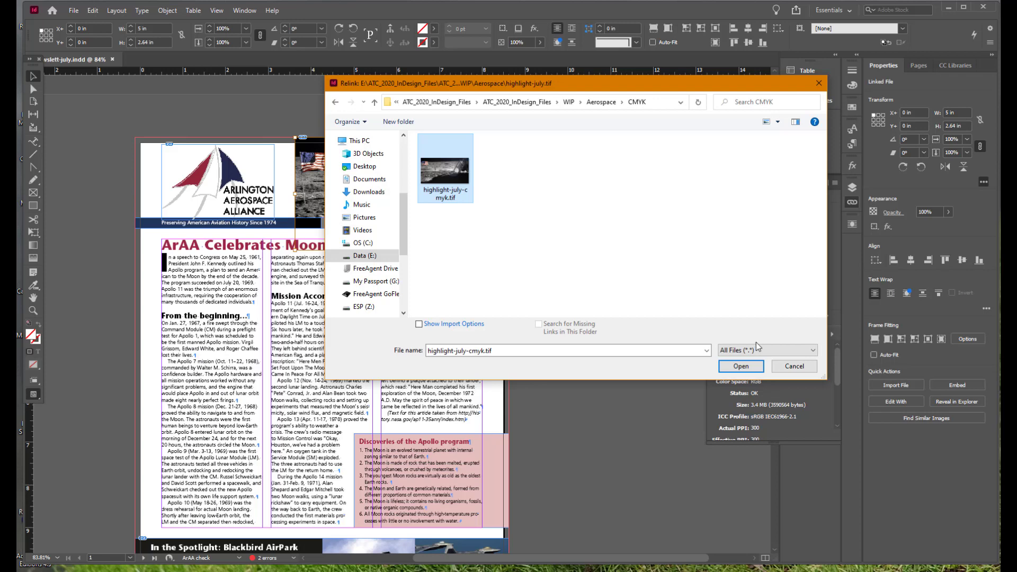
pyautogui.click(742, 367)
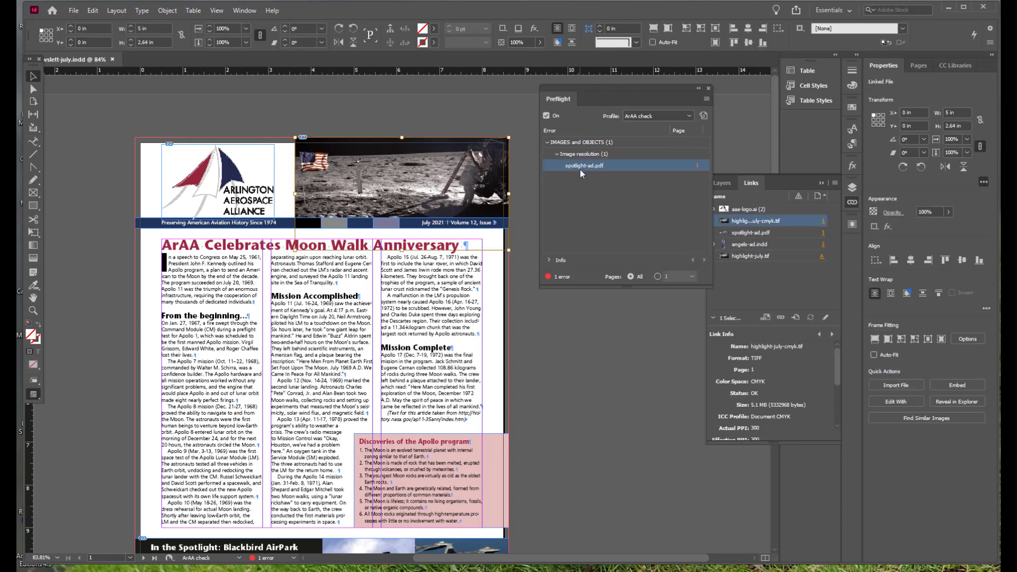
# - Go to spotlight-ad.pdf from its image resolution error and examine its full link information
pyautogui.click(698, 169)
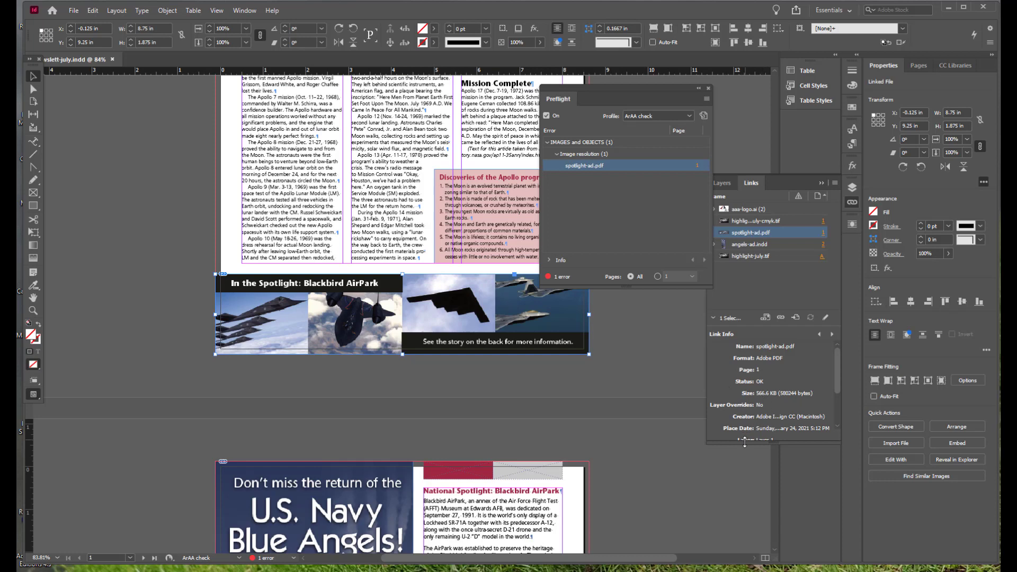
pyautogui.moveTo(744, 443); pyautogui.dragTo(721, 510)
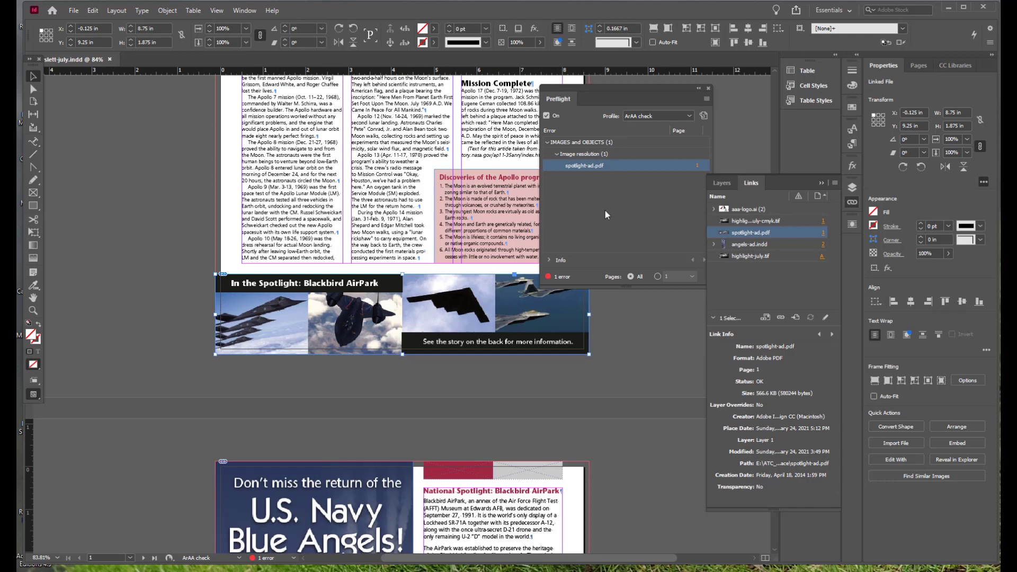
# - Package the newsletter into "newslett-july Folder" with linked graphics copied, links updated and a print PDF using the Press Quality preset
pyautogui.click(72, 11)
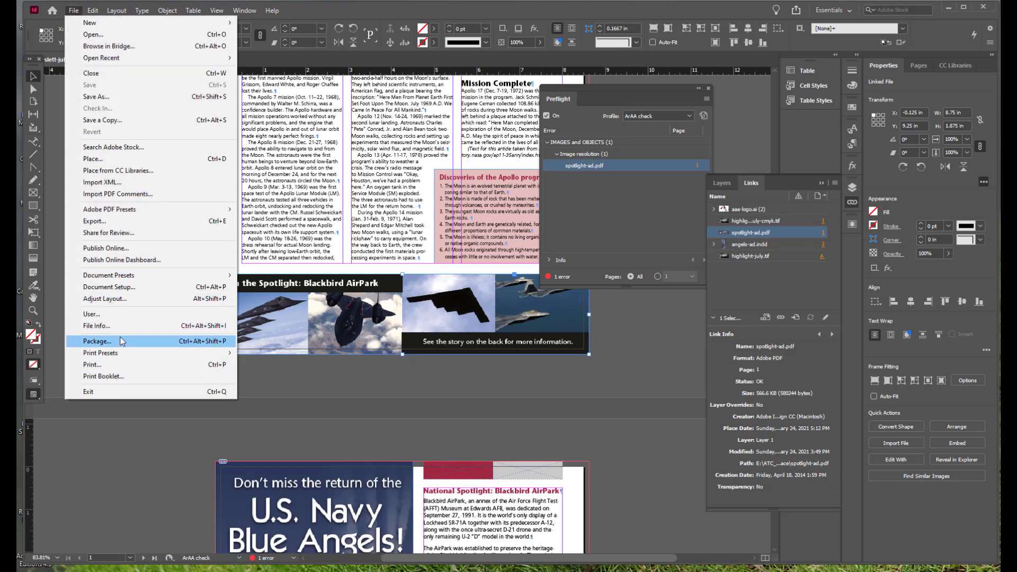
pyautogui.click(121, 341)
pyautogui.press('Return')
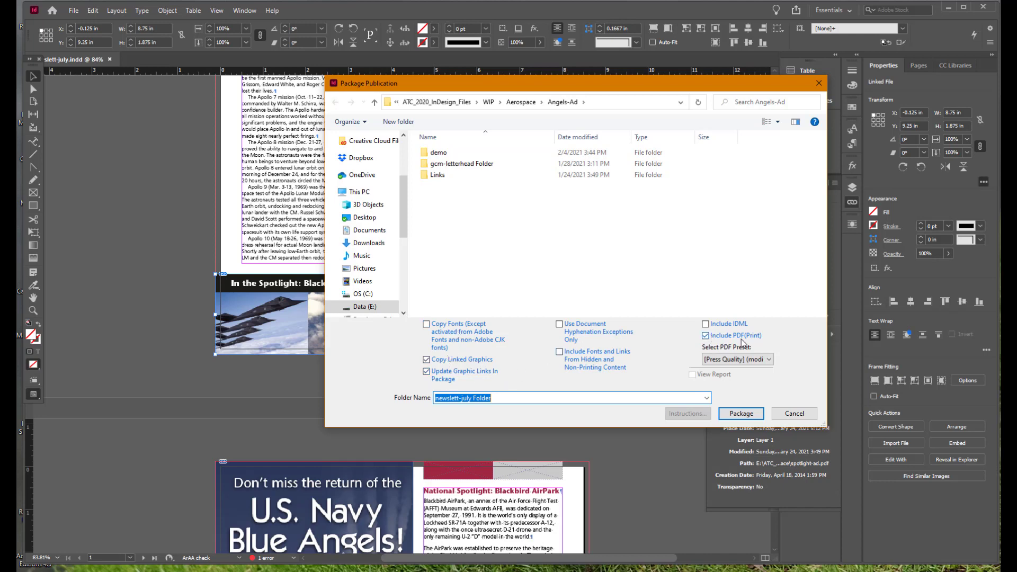
pyautogui.click(741, 413)
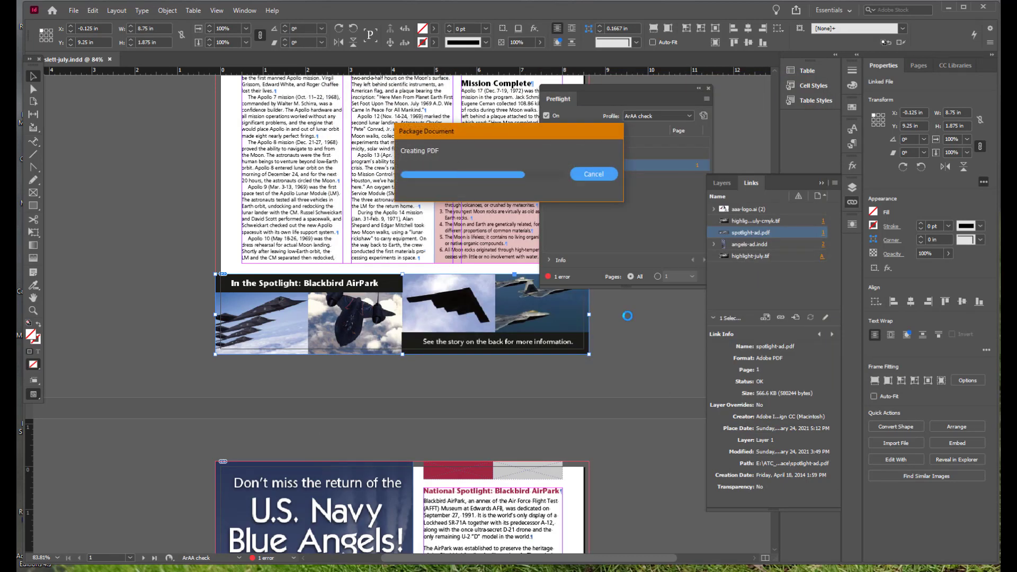